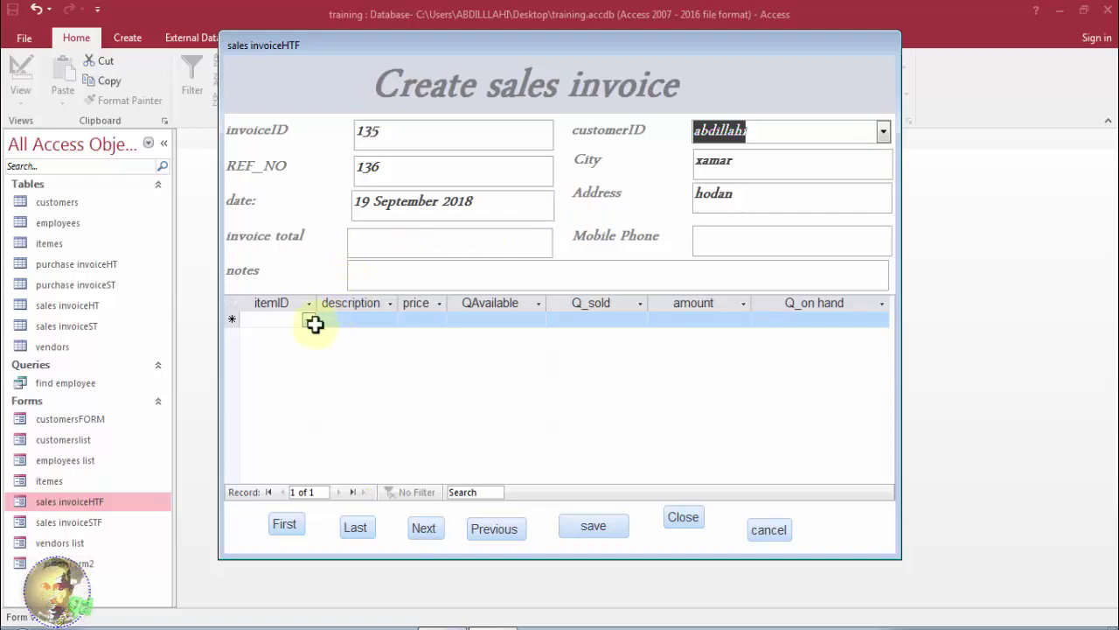
Add the item baasto to the sales invoice with a Q_sold of 40 and save the invoice
{"action": "left_click", "coordinate": [310, 321]}
{"action": "left_click", "coordinate": [296, 333]}
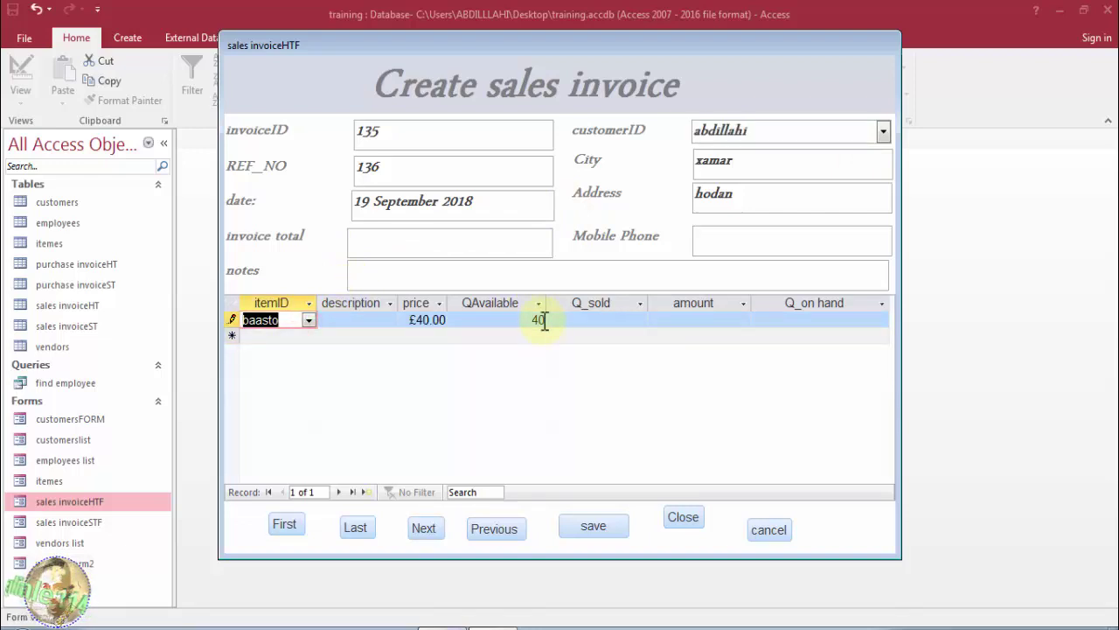
{"action": "left_click", "coordinate": [589, 320]}
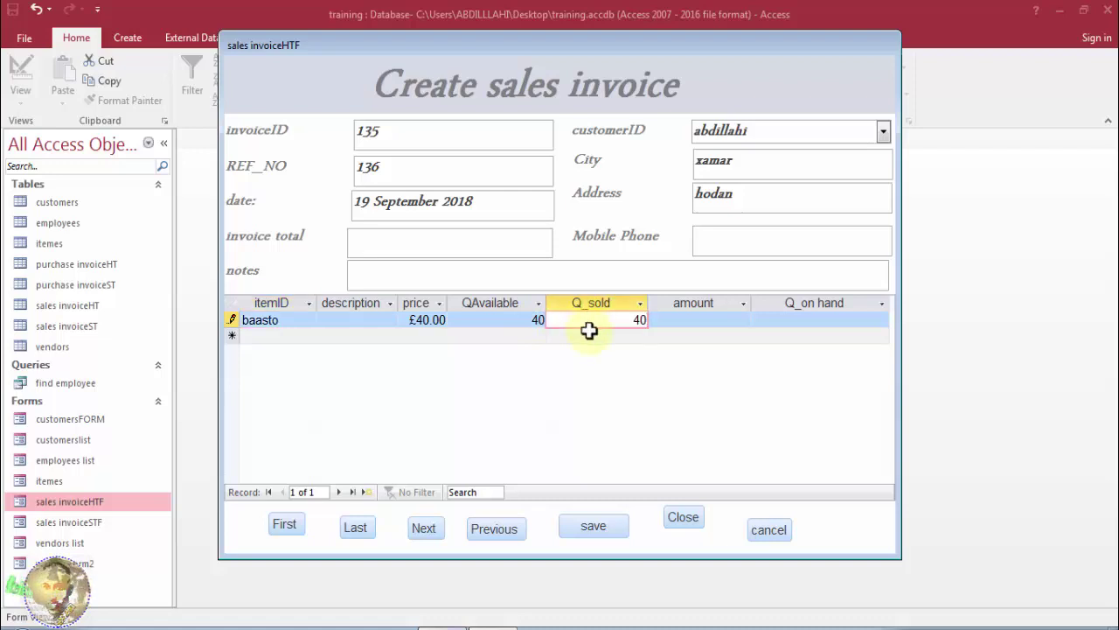
{"action": "left_click", "coordinate": [593, 336]}
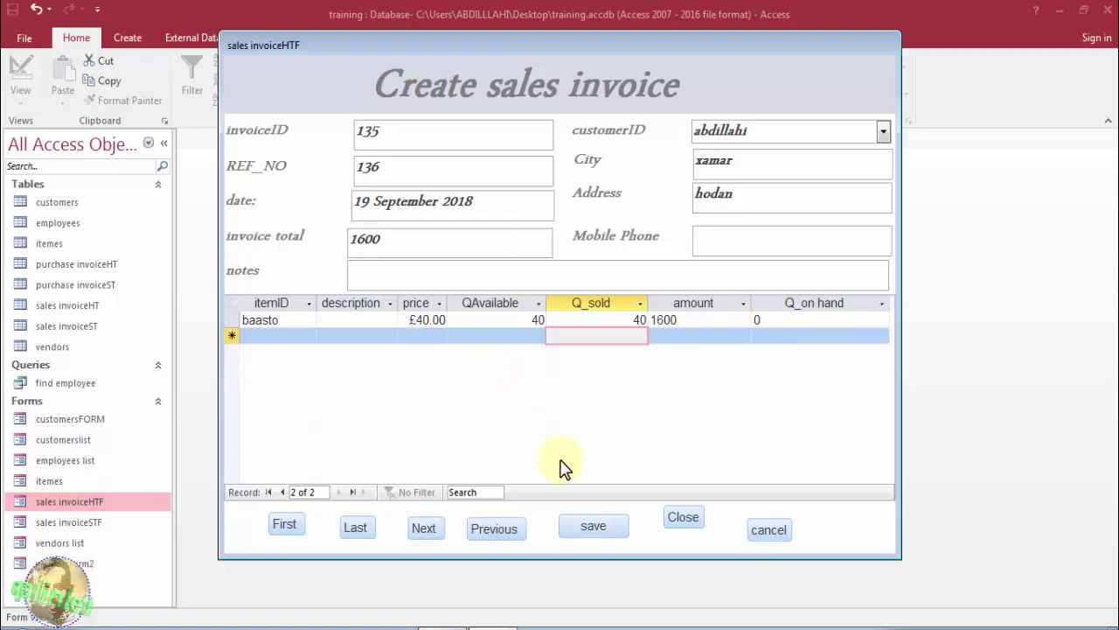
{"action": "left_click", "coordinate": [593, 528]}
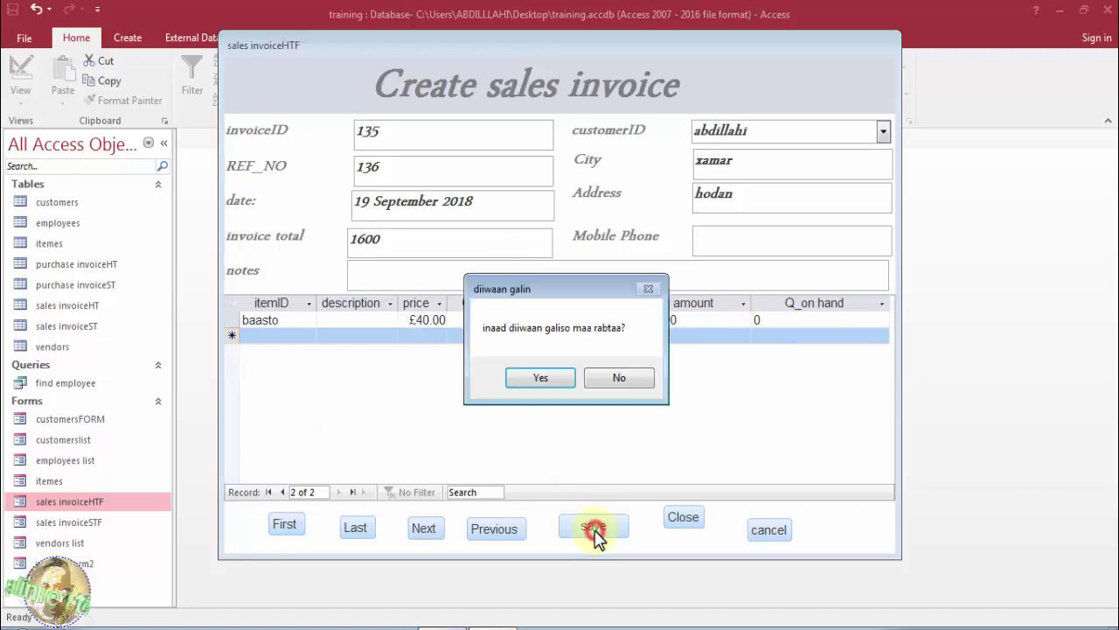
{"action": "left_click", "coordinate": [541, 384]}
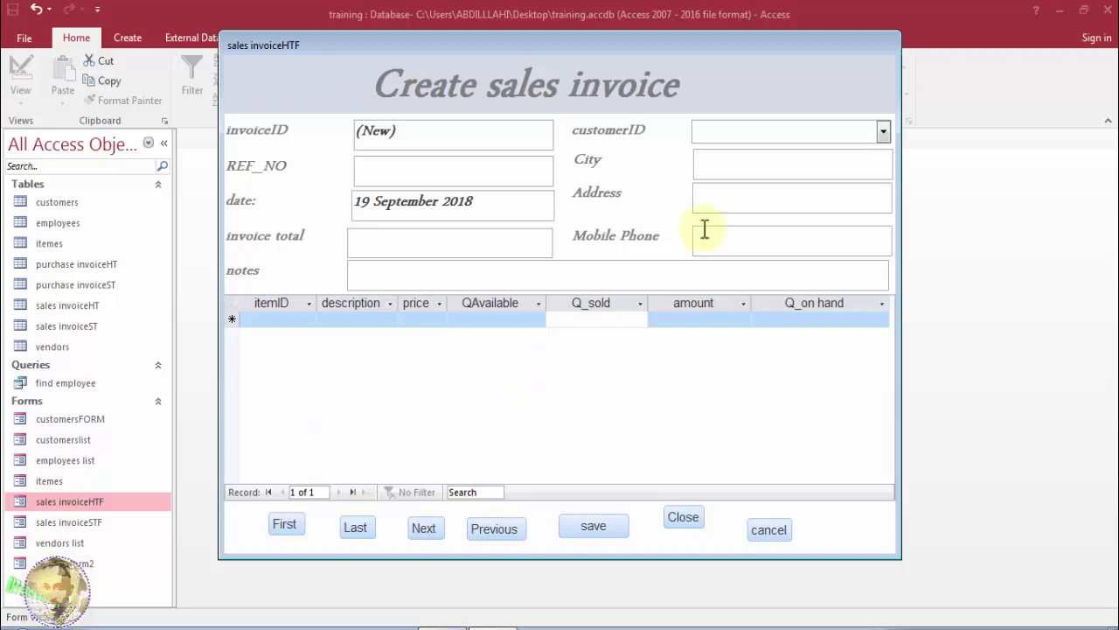
Start a new invoice for the second customer in the list and add baasto as its item
{"action": "left_click", "coordinate": [885, 130]}
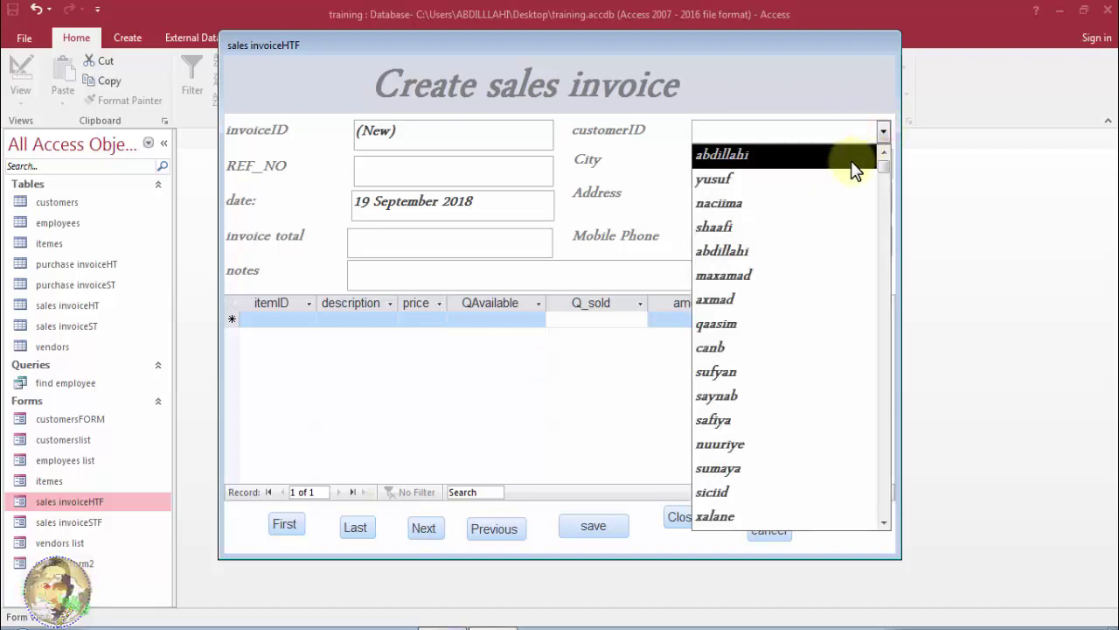
{"action": "left_click", "coordinate": [850, 175]}
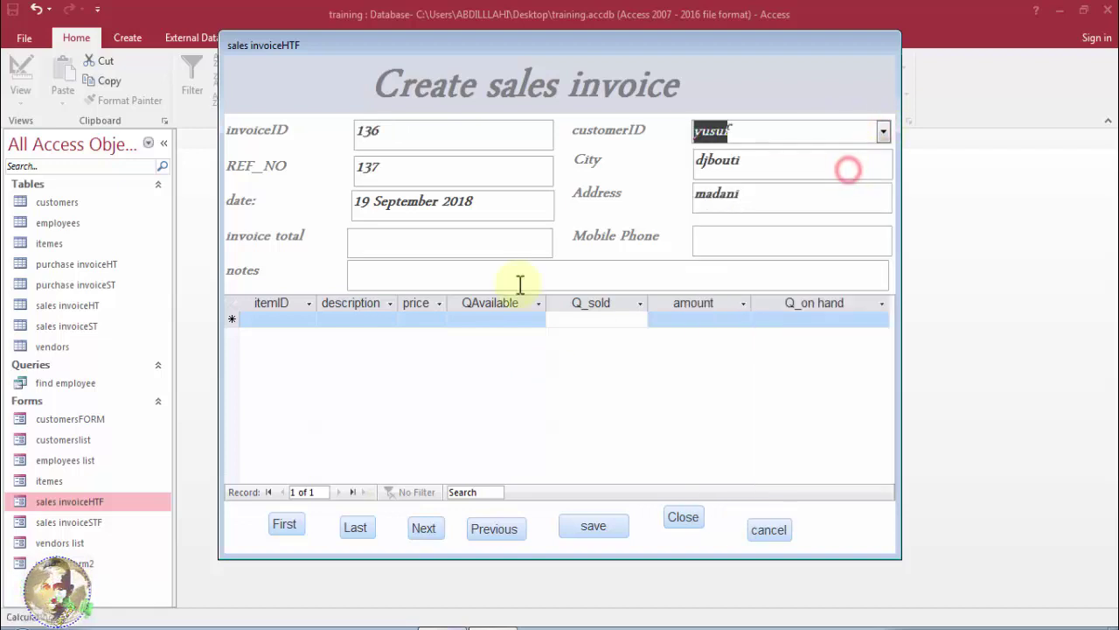
{"action": "left_click", "coordinate": [300, 319]}
{"action": "left_click", "coordinate": [308, 320]}
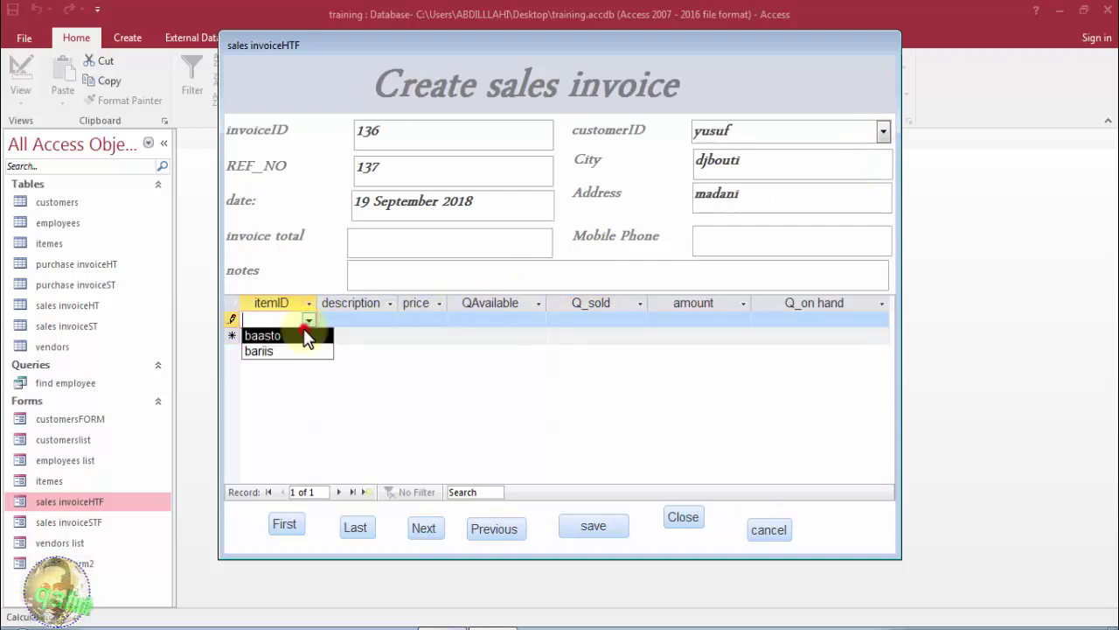
{"action": "left_click", "coordinate": [306, 333]}
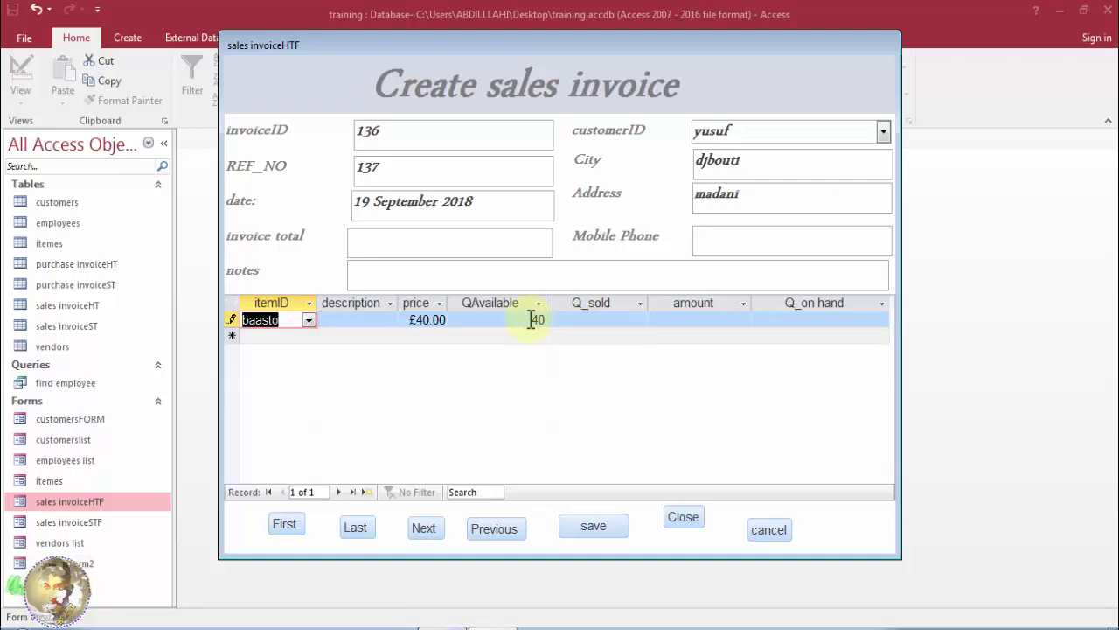
Set QAvailable to 50 on the baasto line of the invoice
{"action": "left_click", "coordinate": [531, 320]}
{"action": "left_click", "coordinate": [528, 320]}
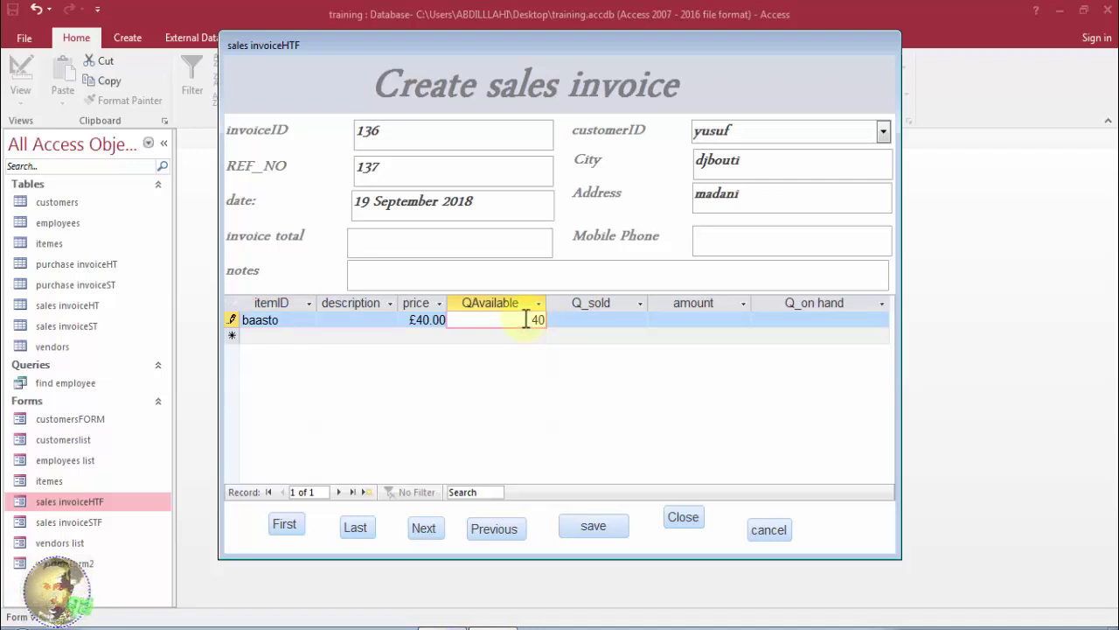
{"action": "left_click", "coordinate": [527, 320]}
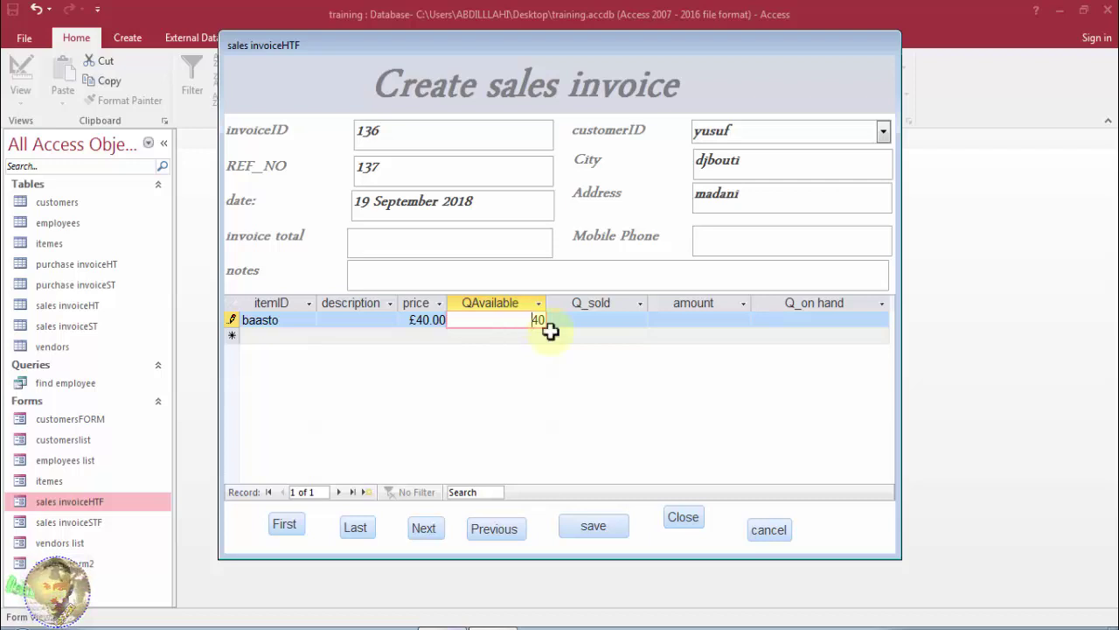
{"action": "left_click", "coordinate": [813, 318]}
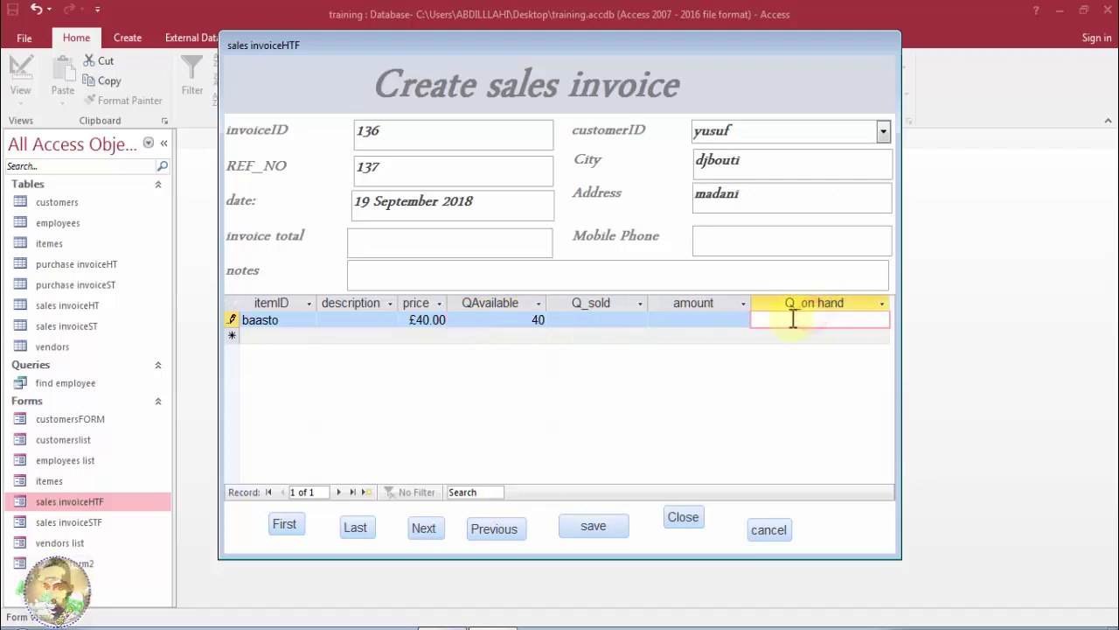
{"action": "double_click", "coordinate": [525, 320]}
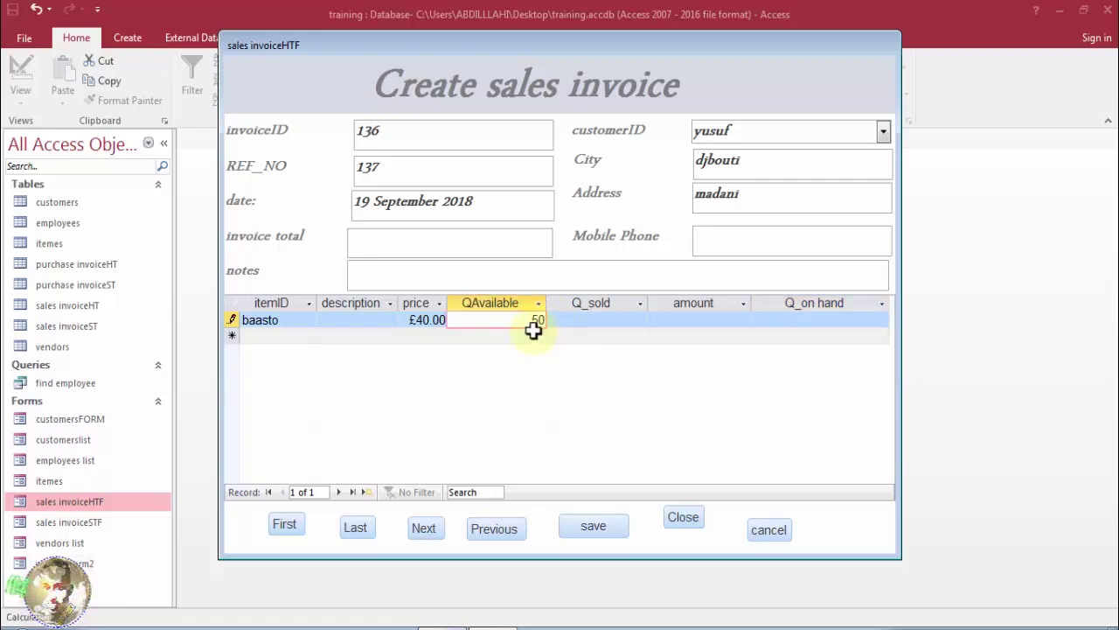
{"action": "key", "text": "Escape"}
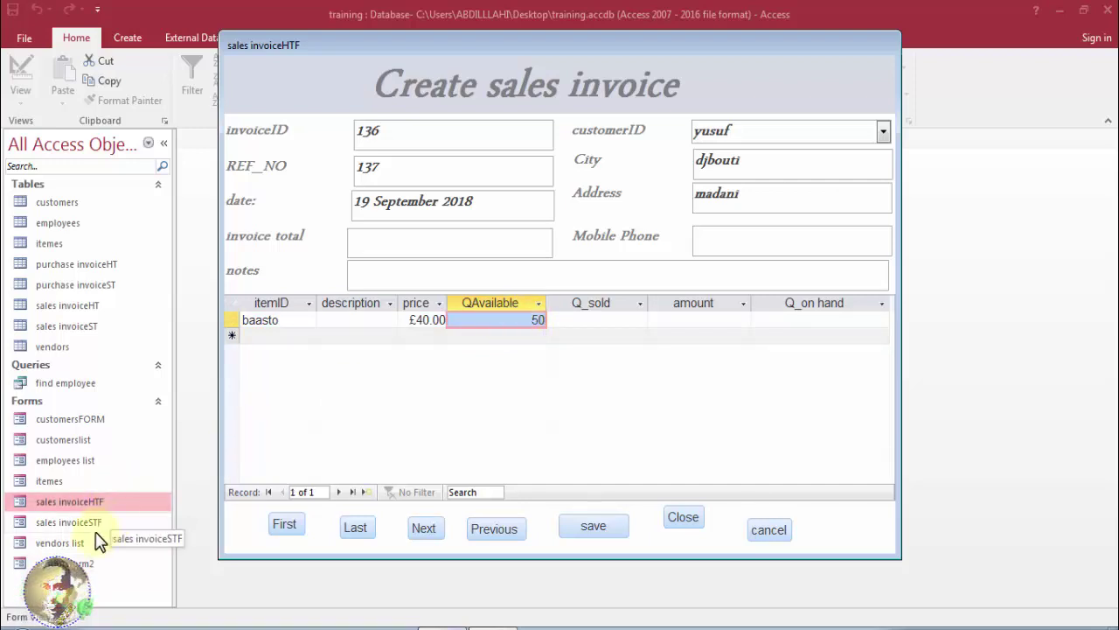
Check baasto's available quantity in the itemes form, then close that form
{"action": "double_click", "coordinate": [96, 481]}
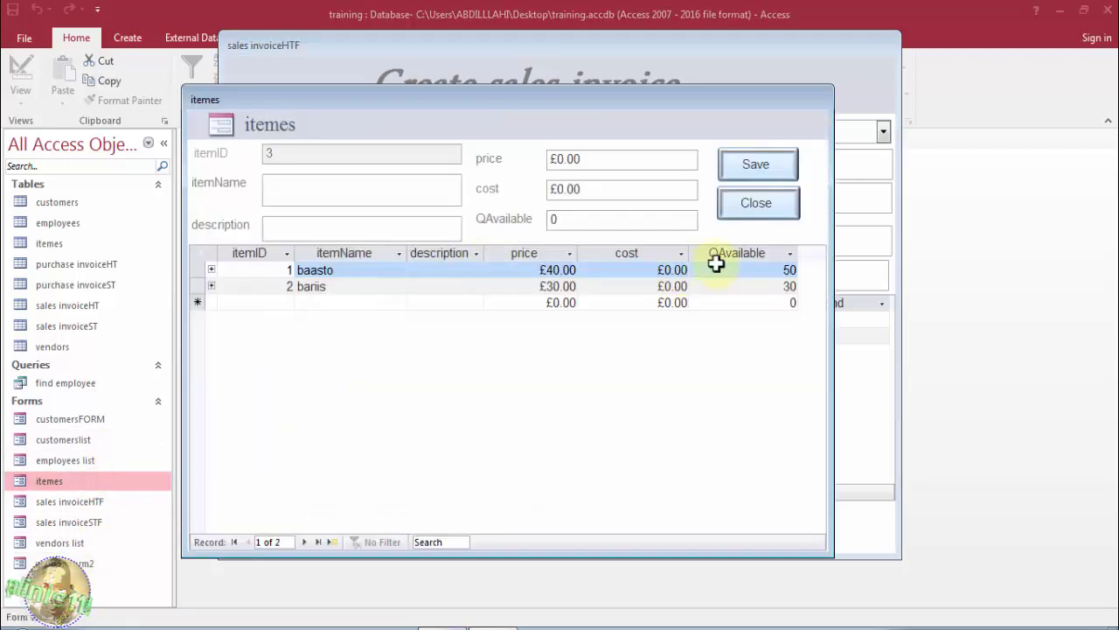
{"action": "left_click", "coordinate": [777, 272]}
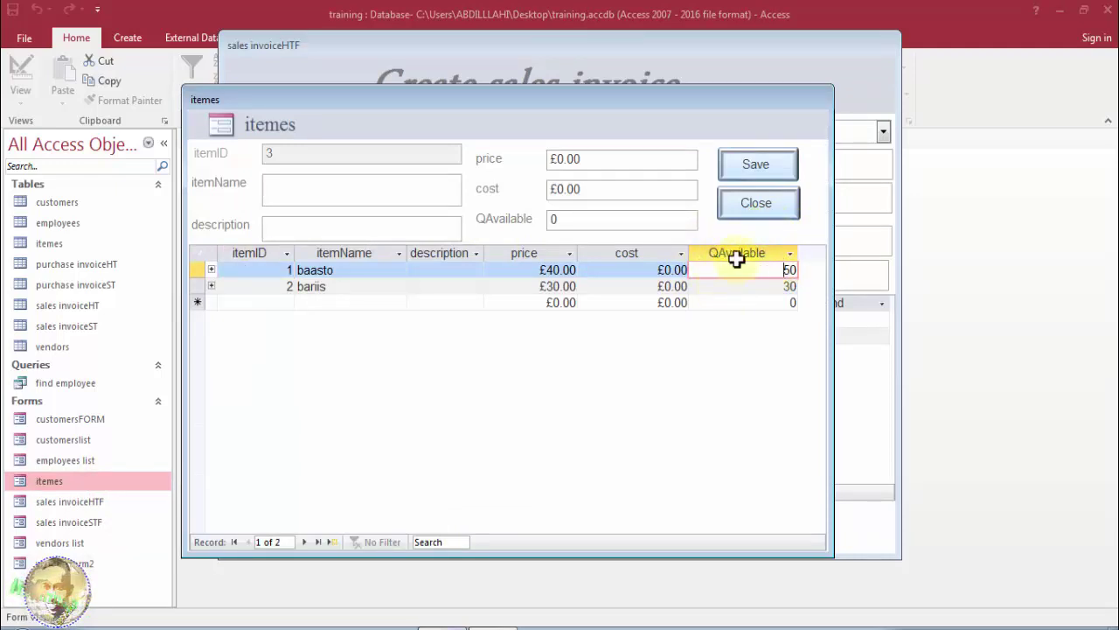
{"action": "left_click", "coordinate": [757, 202]}
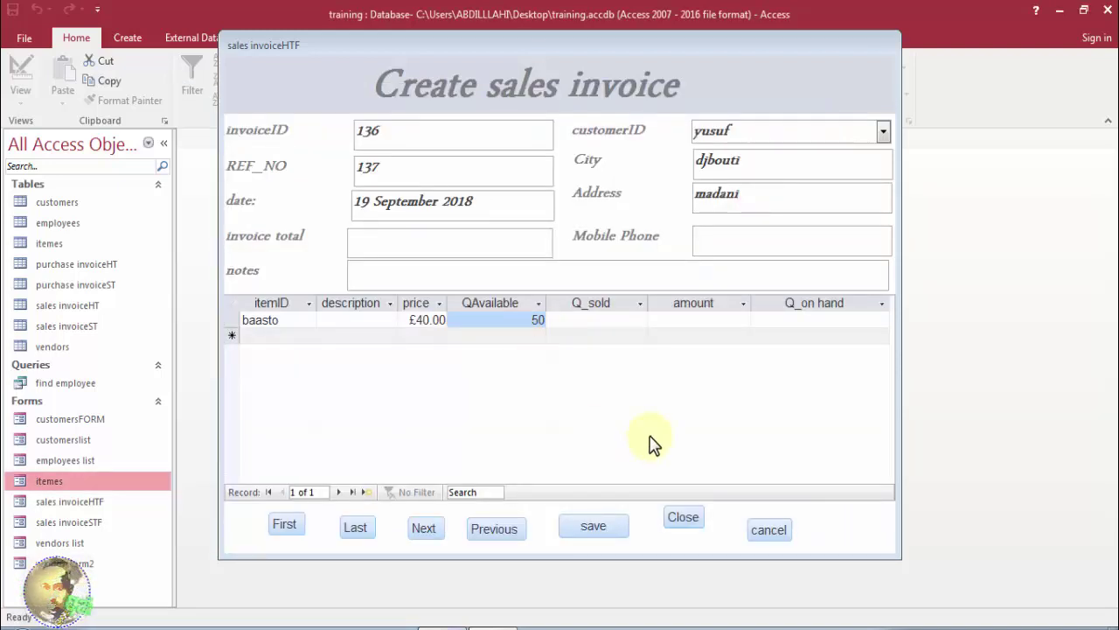
Set Q_sold to 60 on the baasto line and commit the row
{"action": "left_click", "coordinate": [594, 320]}
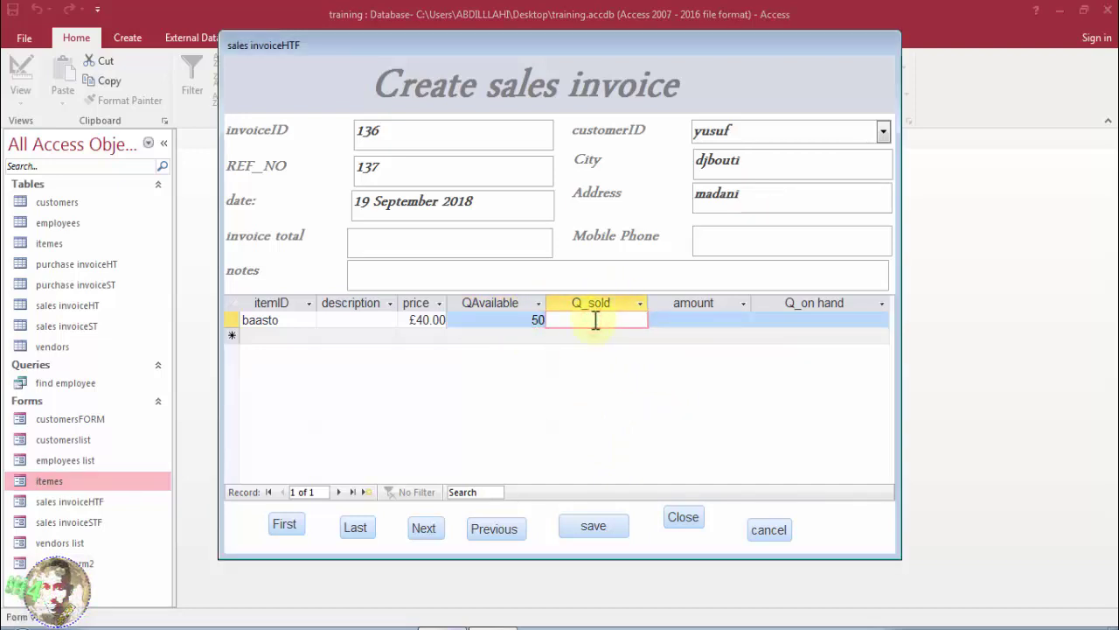
{"action": "left_click", "coordinate": [602, 334]}
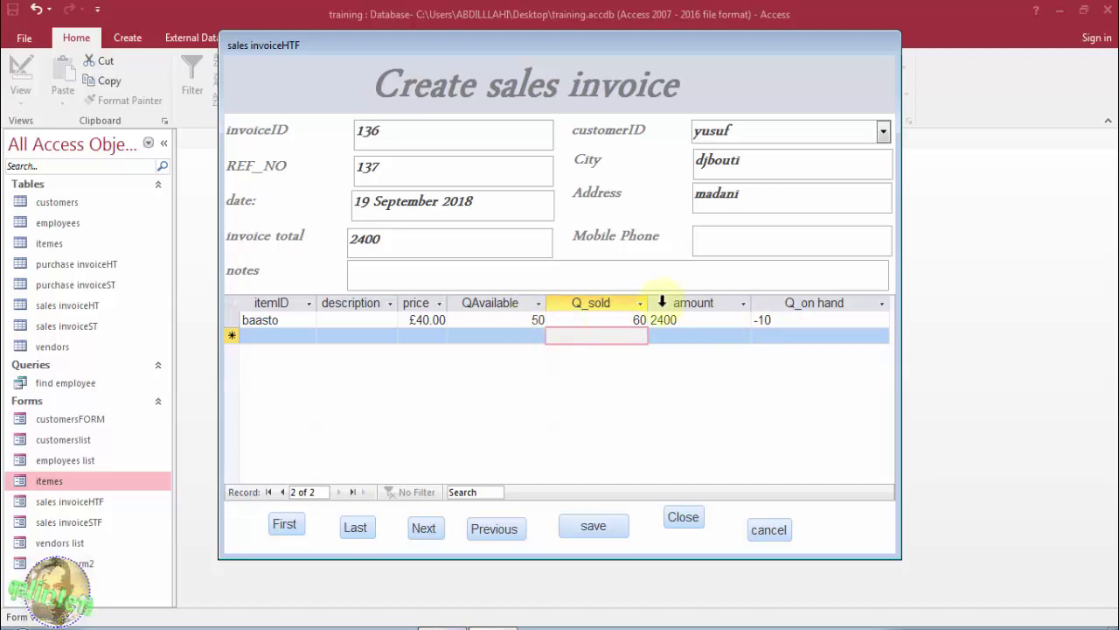
Examine the name of the Q_on hand text box in the invoice form's Design View, then close the form
{"action": "right_click", "coordinate": [576, 58]}
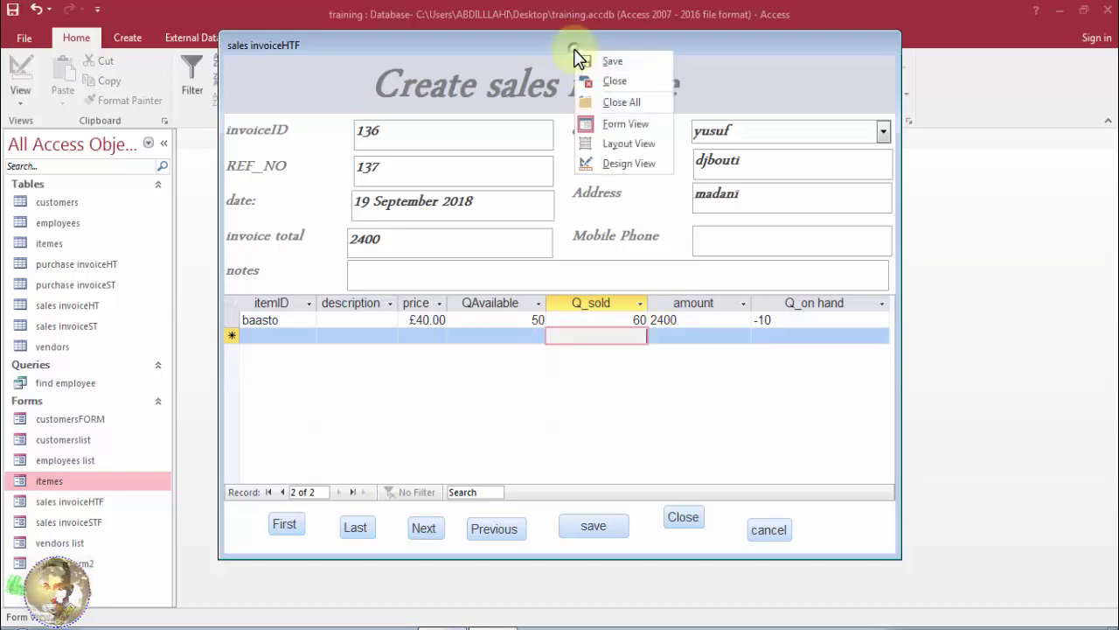
{"action": "left_click", "coordinate": [620, 164]}
{"action": "left_click_drag", "start_coordinate": [896, 258], "coordinate": [890, 342]}
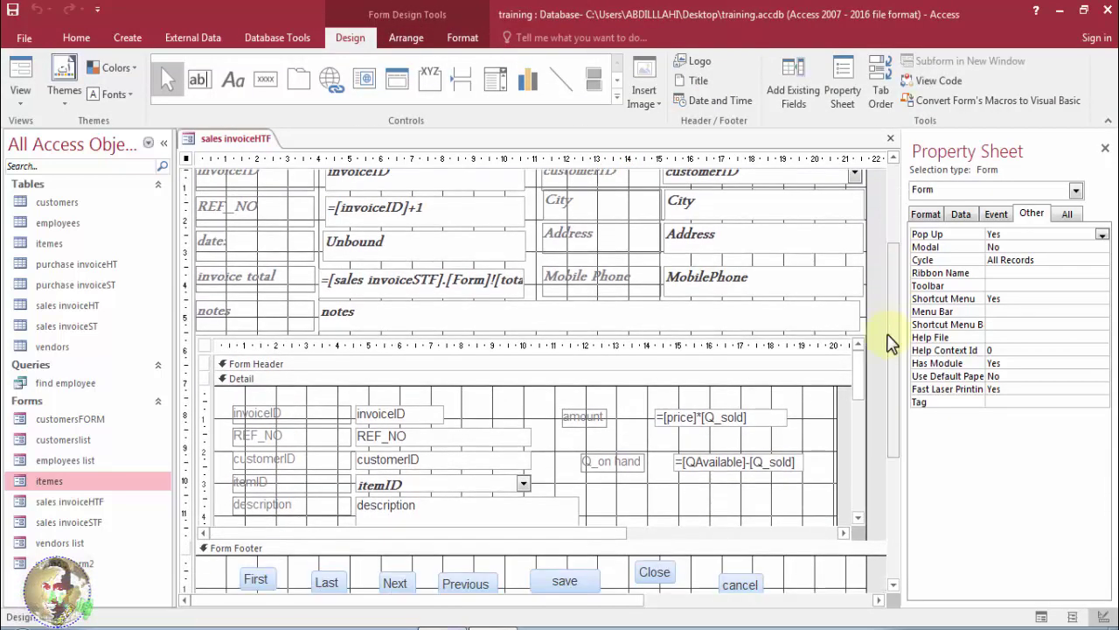
{"action": "left_click", "coordinate": [731, 465]}
{"action": "left_click", "coordinate": [701, 465]}
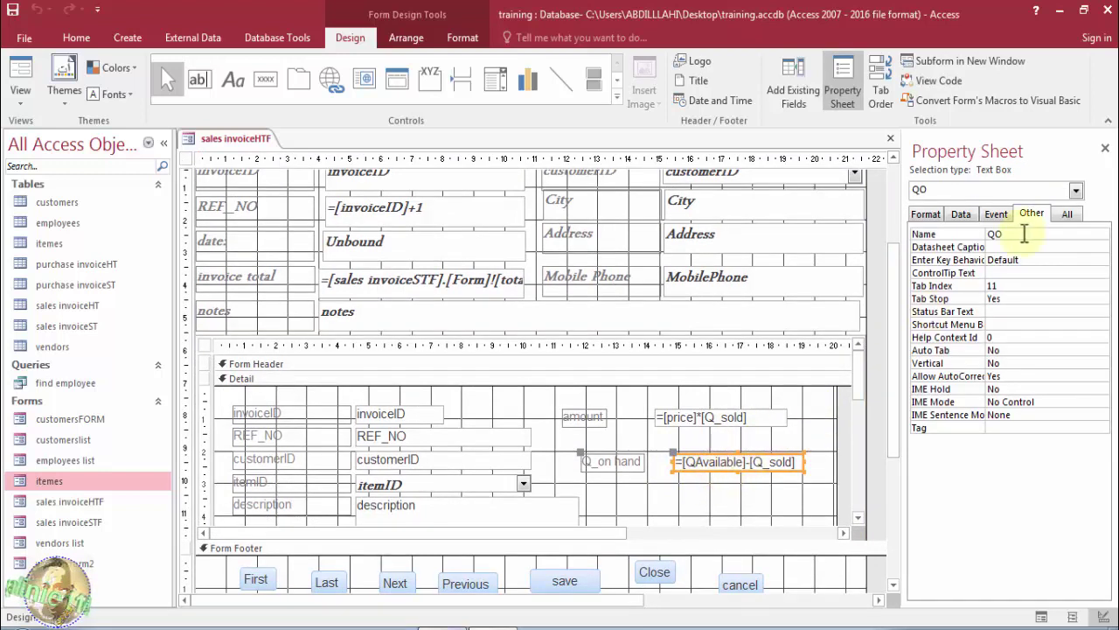
{"action": "left_click", "coordinate": [1017, 233]}
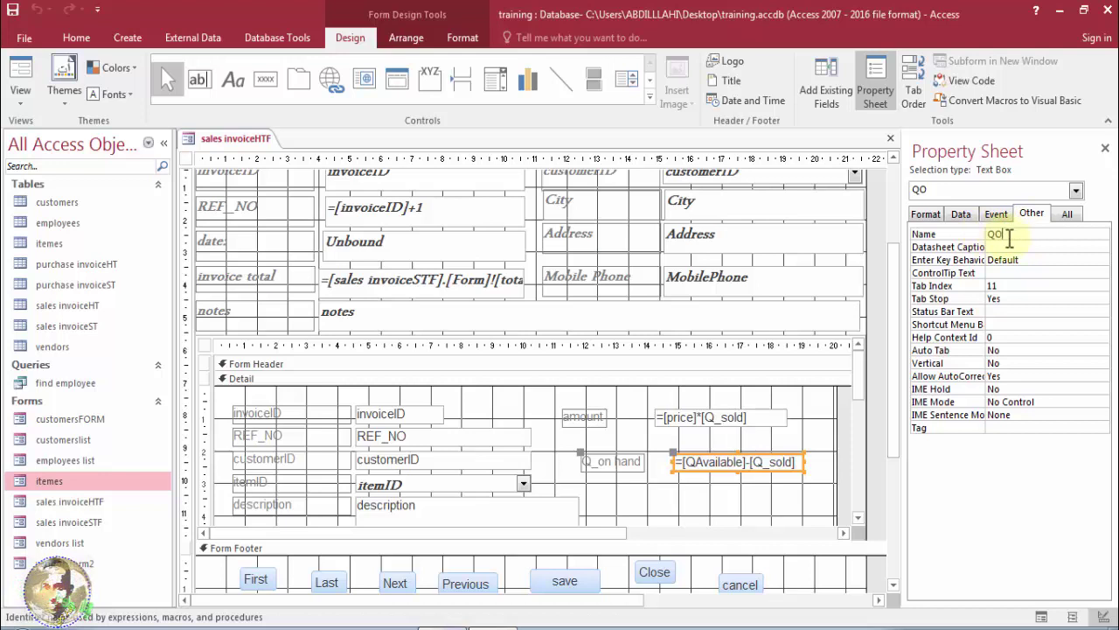
{"action": "left_click", "coordinate": [890, 138]}
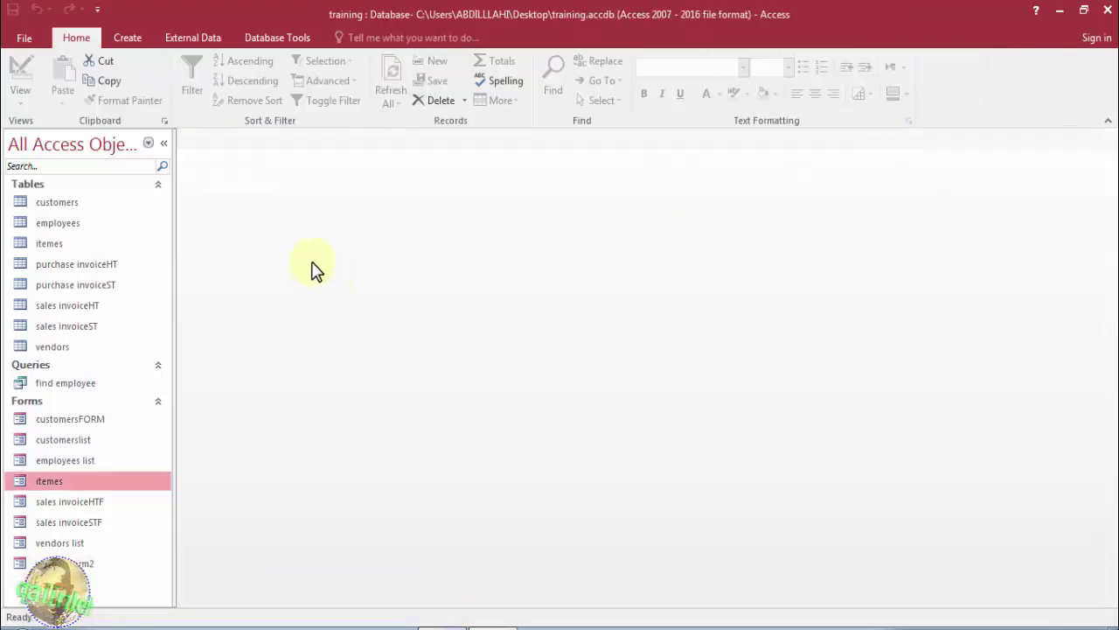
Create a new query in Design View and add the itemes table to it
{"action": "left_click", "coordinate": [138, 40]}
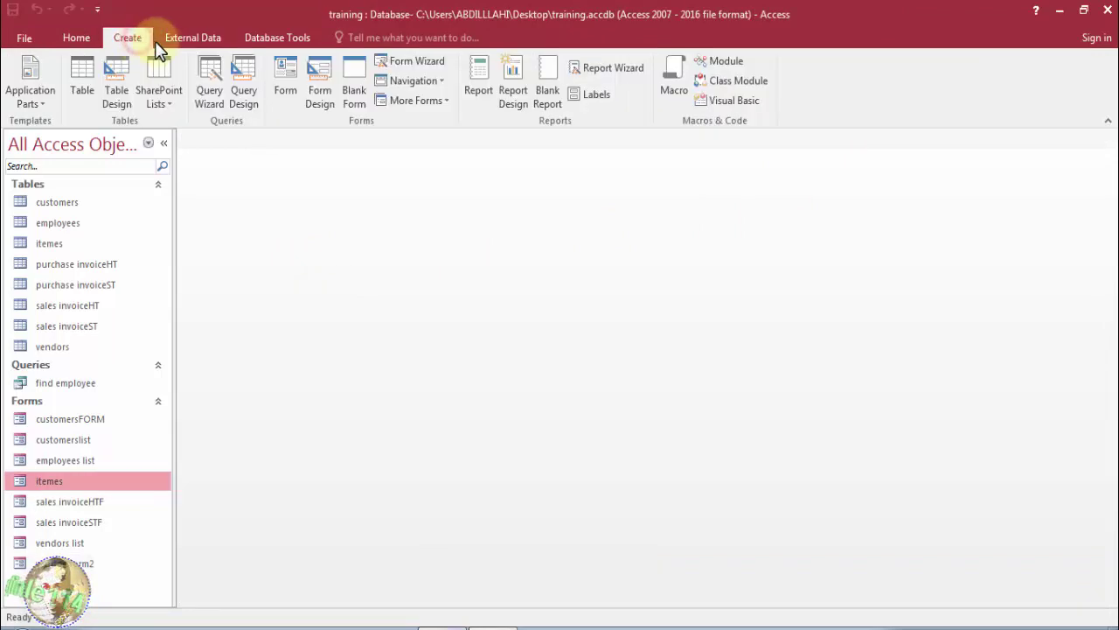
{"action": "left_click", "coordinate": [243, 88]}
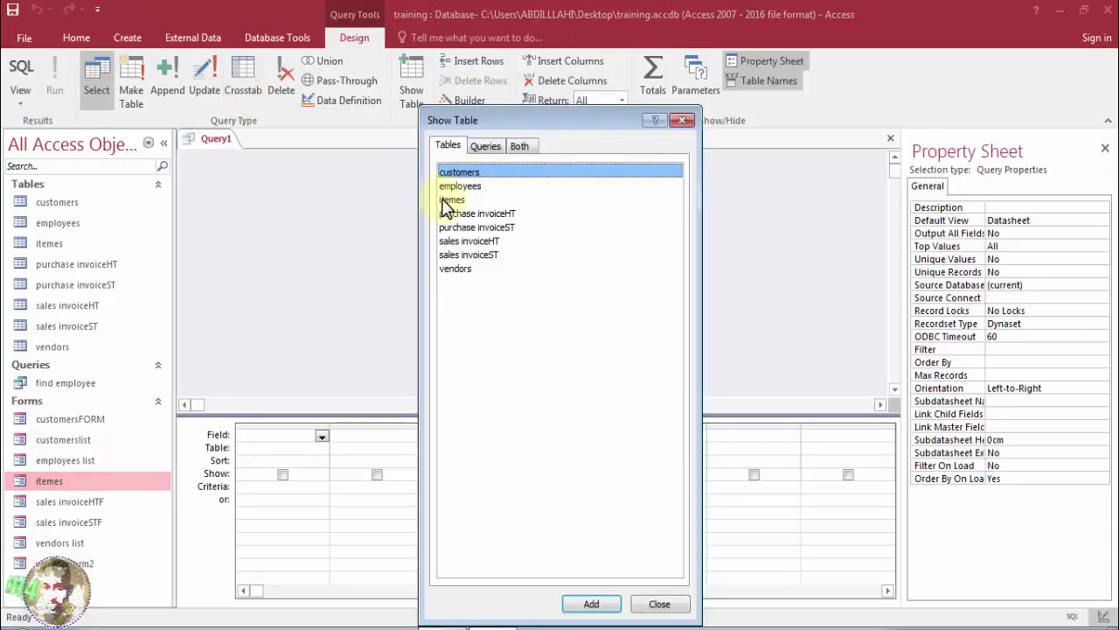
{"action": "left_click", "coordinate": [440, 200]}
{"action": "left_click_drag", "start_coordinate": [486, 123], "coordinate": [479, 61]}
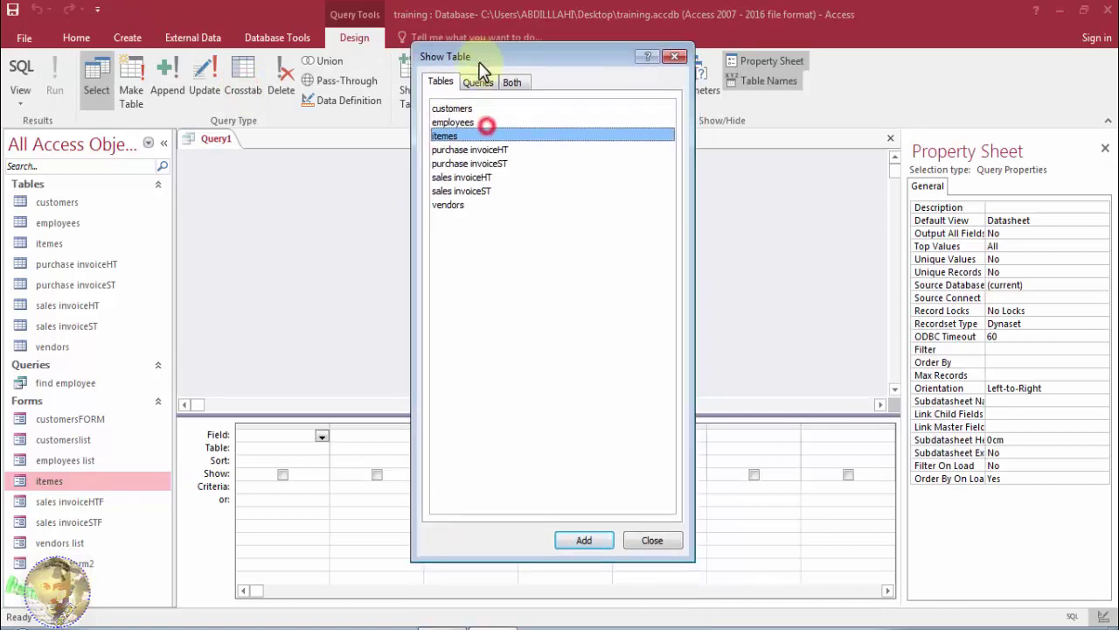
{"action": "left_click", "coordinate": [584, 541]}
{"action": "left_click", "coordinate": [651, 540]}
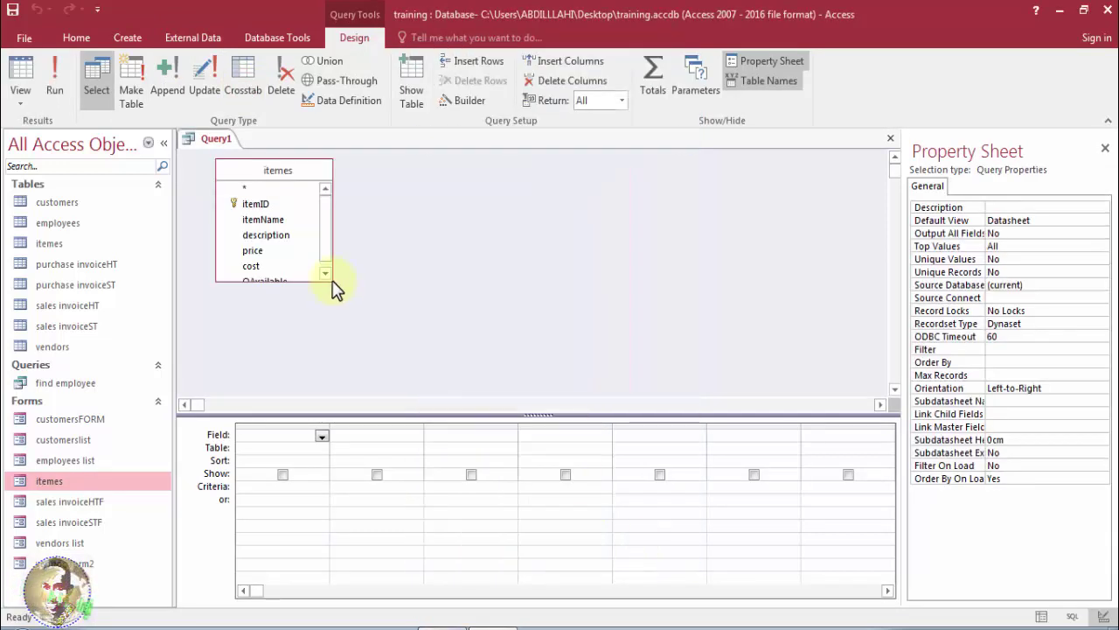
Enlarge the itemes field list, add the QAvailable field to the query and change it to an Update query
{"action": "left_click_drag", "start_coordinate": [331, 280], "coordinate": [321, 331]}
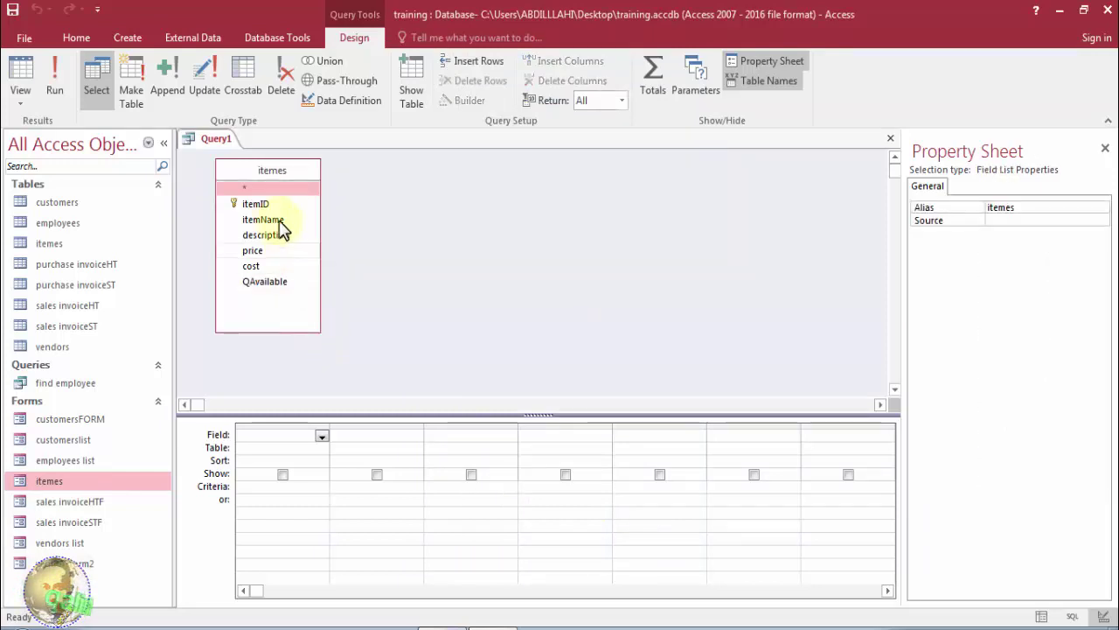
{"action": "double_click", "coordinate": [278, 282]}
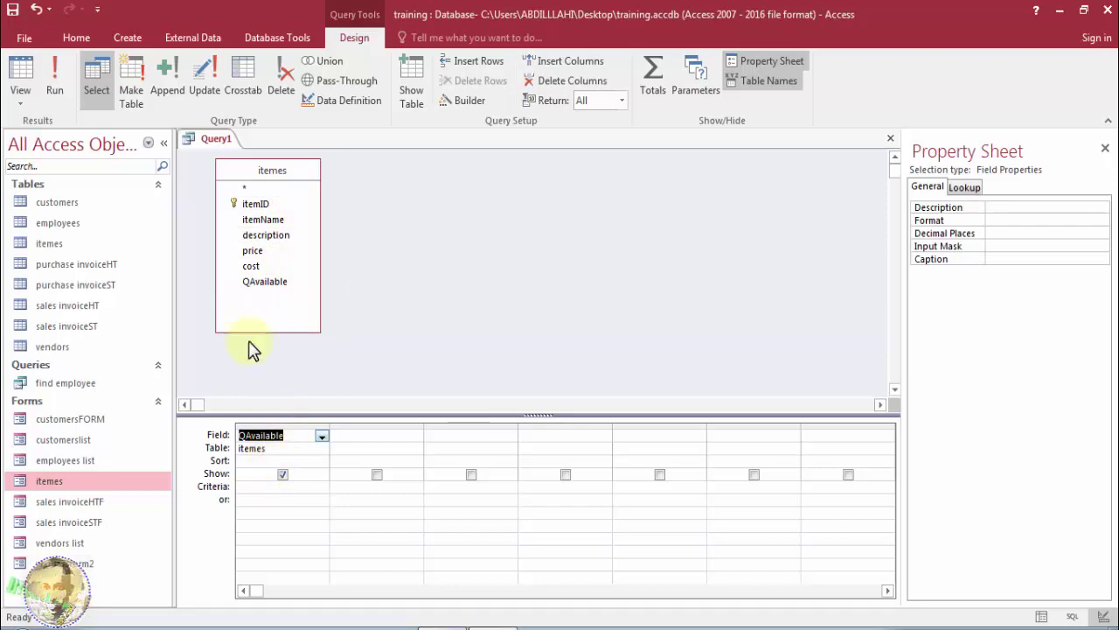
{"action": "left_click", "coordinate": [209, 96]}
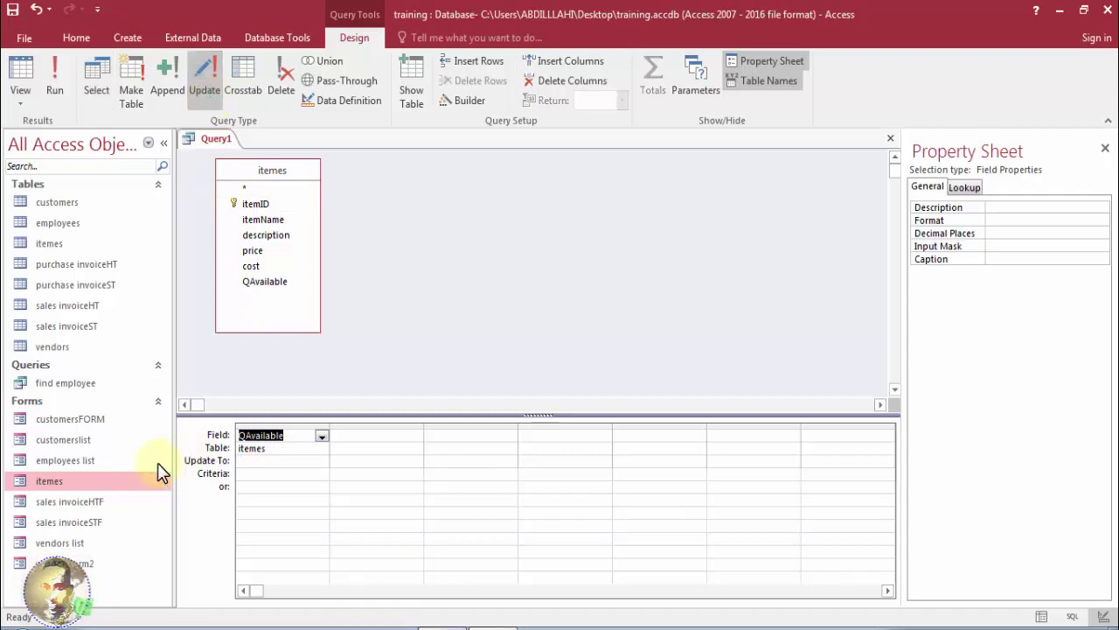
Open the sales invoiceHTF form and examine its Q_on hand, QAvailable and Q_sold columns
{"action": "double_click", "coordinate": [125, 503]}
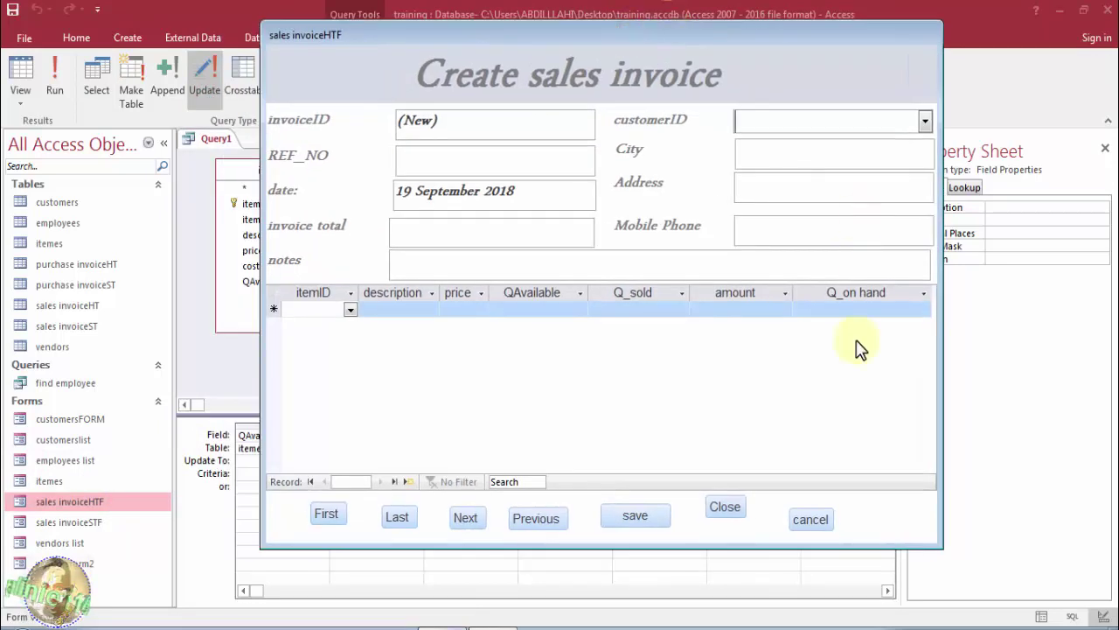
{"action": "left_click", "coordinate": [840, 308]}
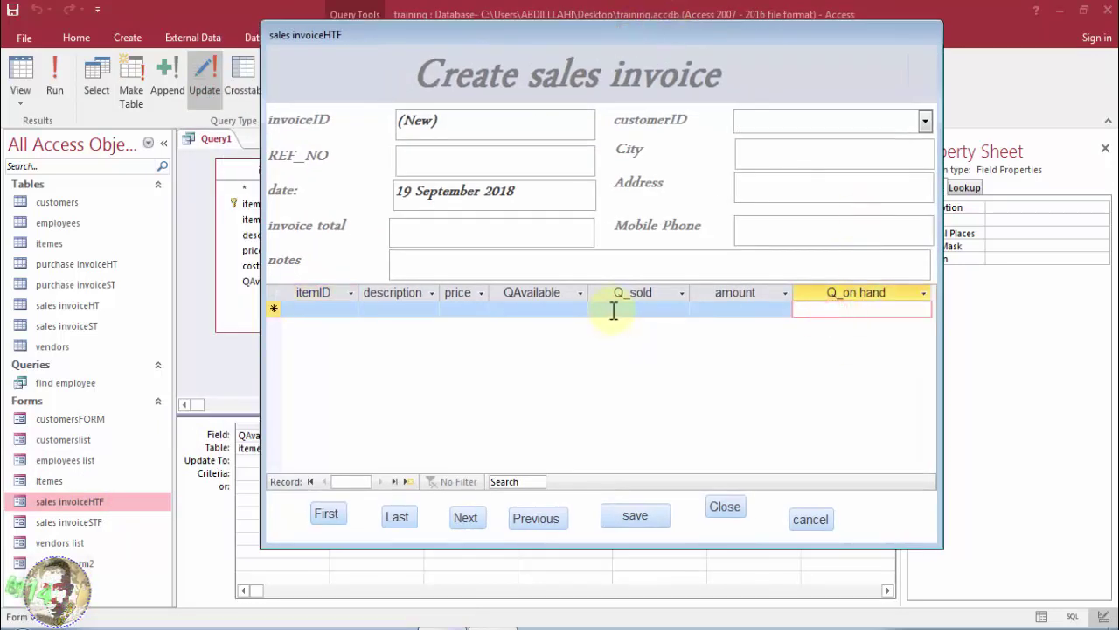
{"action": "left_click", "coordinate": [573, 308]}
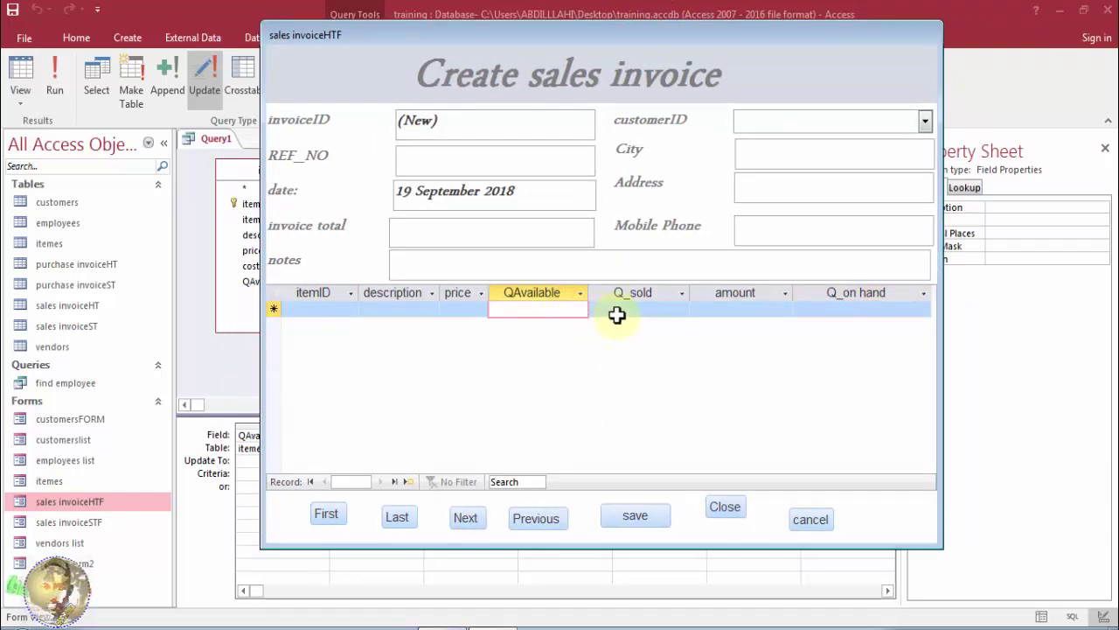
{"action": "left_click", "coordinate": [620, 312]}
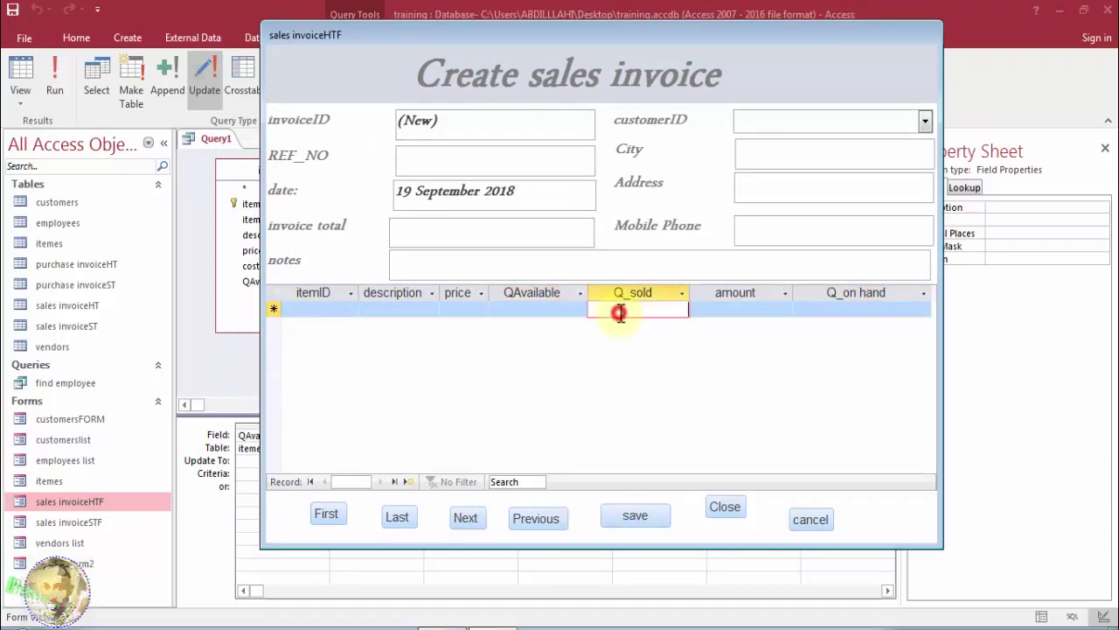
Compare the invoice form's Q_on hand and QAvailable columns with QAvailable in the itemes form, closing both forms when done
{"action": "left_click", "coordinate": [826, 308]}
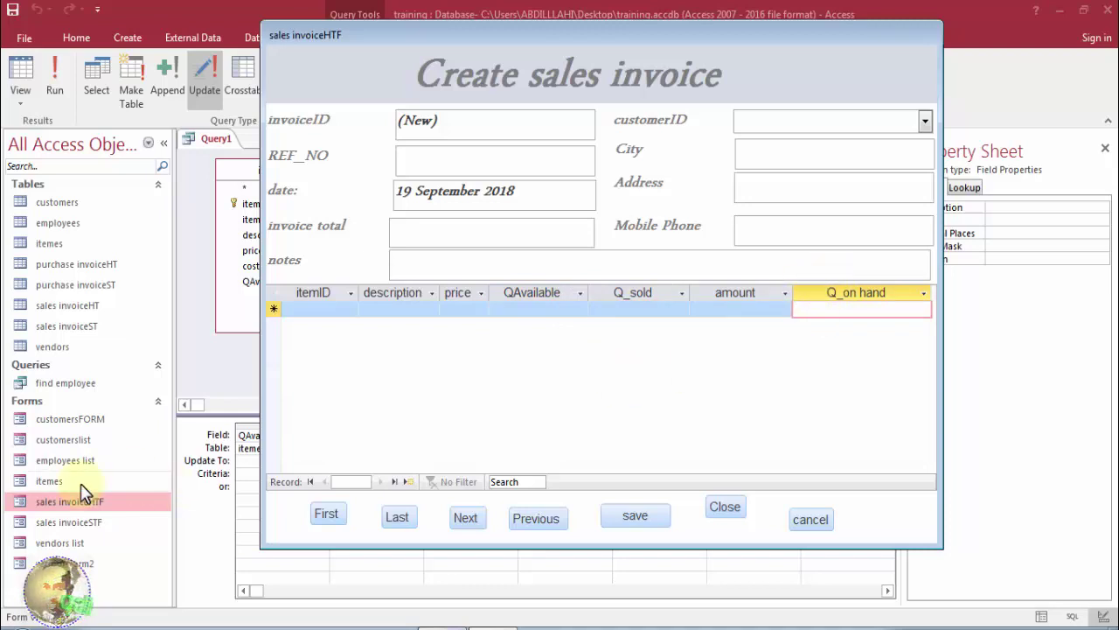
{"action": "double_click", "coordinate": [52, 480]}
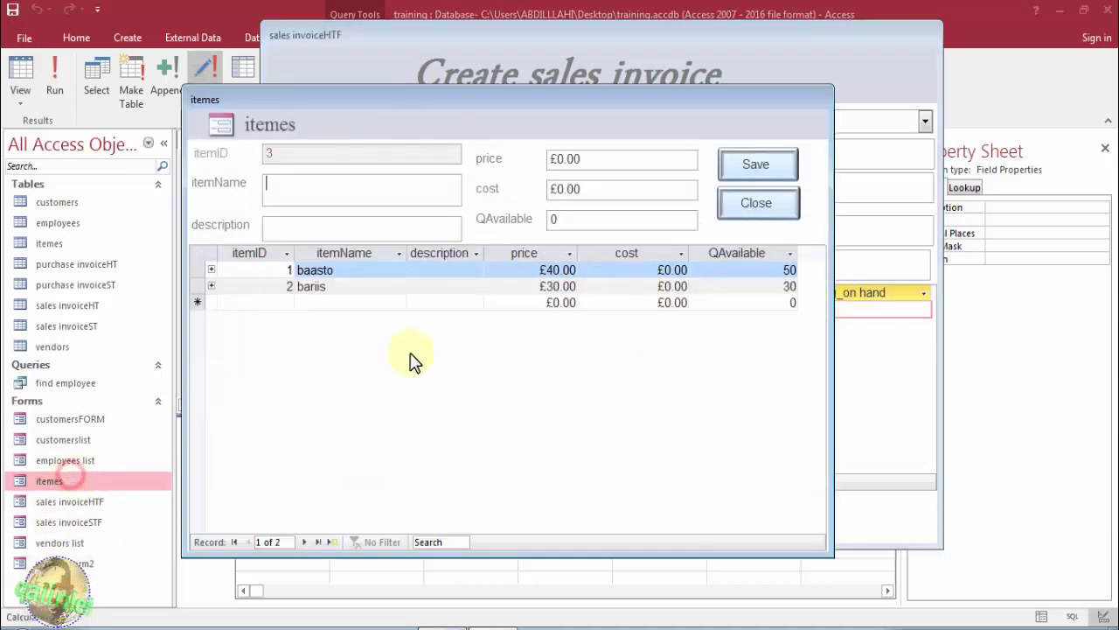
{"action": "left_click_drag", "start_coordinate": [674, 112], "coordinate": [484, 200]}
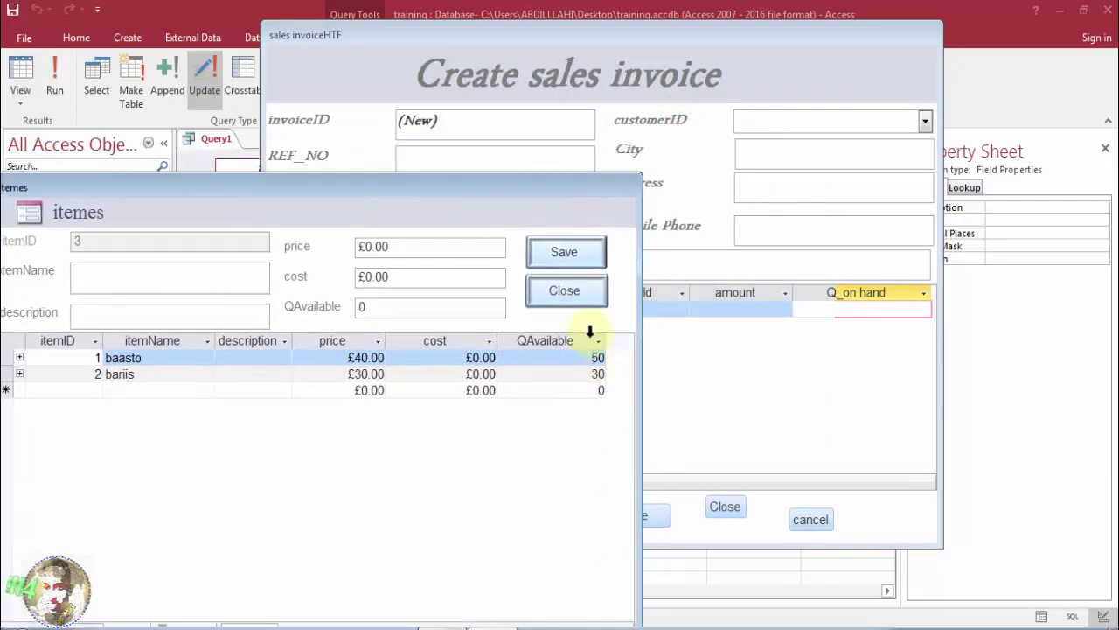
{"action": "left_click", "coordinate": [574, 301]}
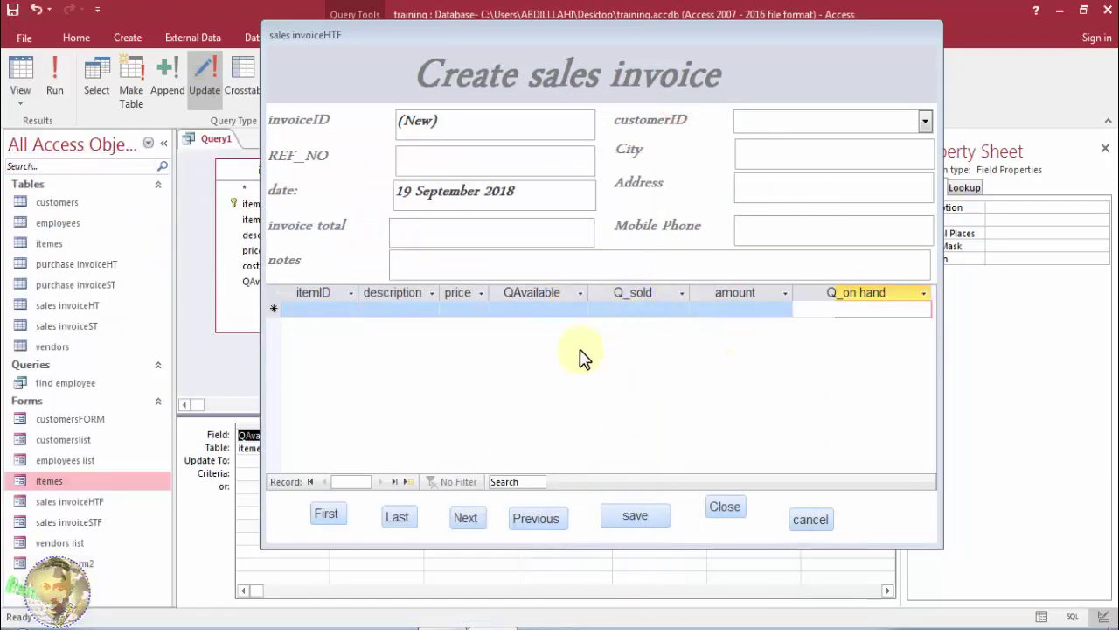
{"action": "left_click", "coordinate": [541, 308]}
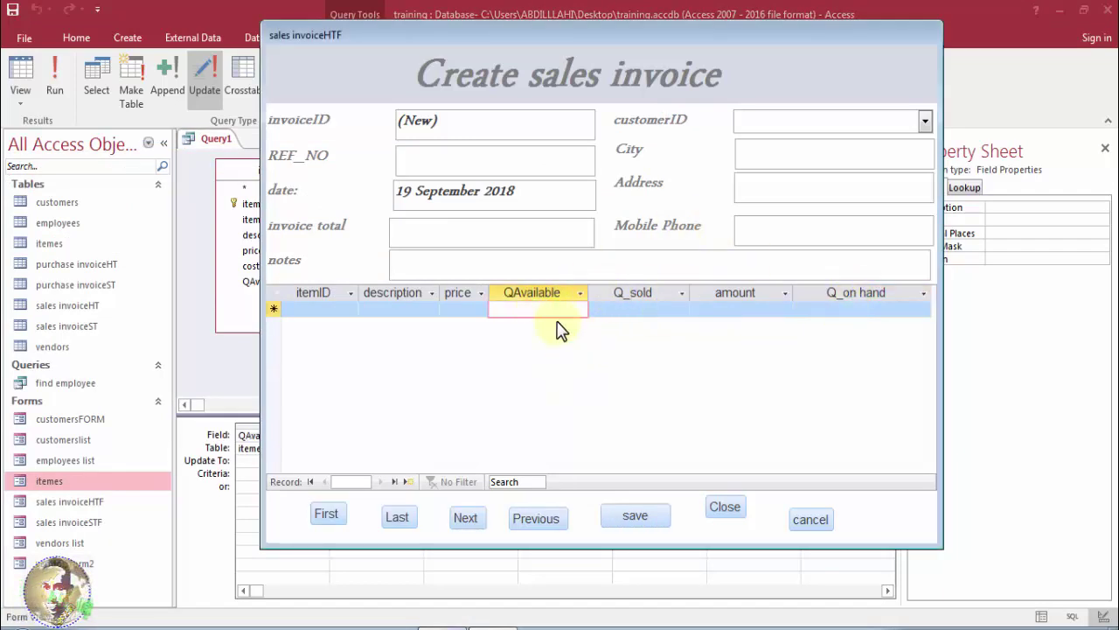
{"action": "left_click", "coordinate": [730, 518]}
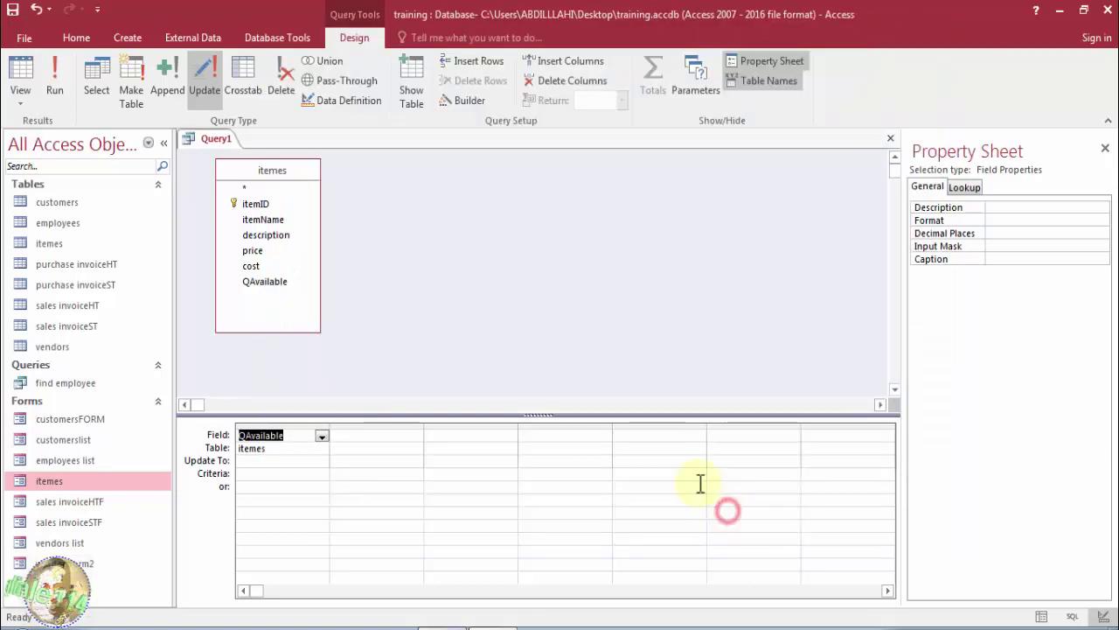
Open the Expression Builder for QAvailable's Update To value and expand training.accdb to show All Forms
{"action": "left_click", "coordinate": [275, 461]}
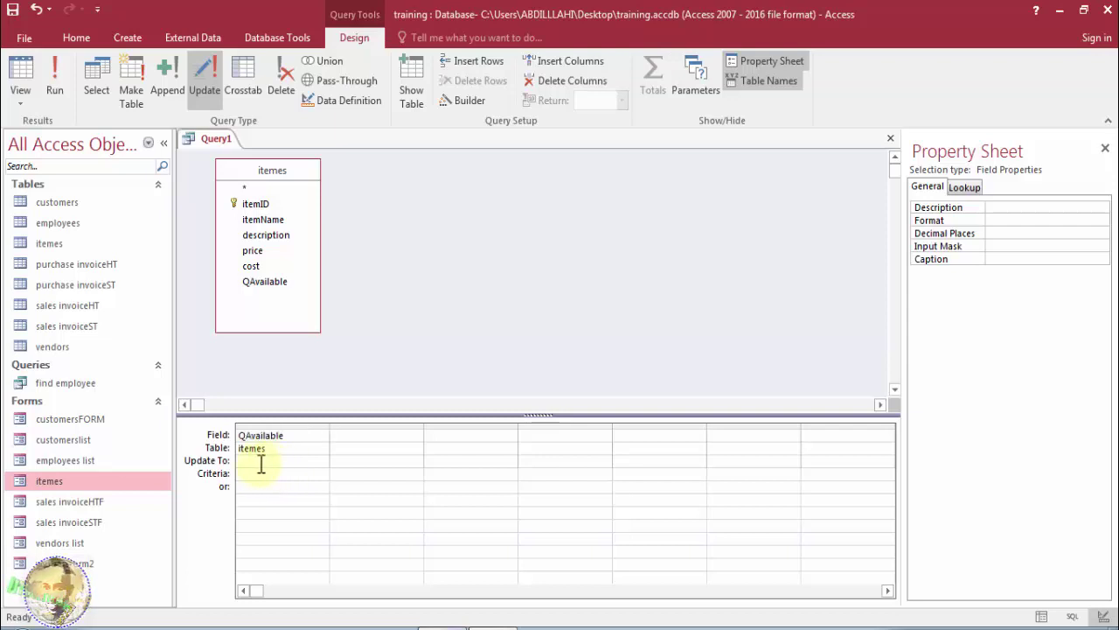
{"action": "right_click", "coordinate": [263, 463]}
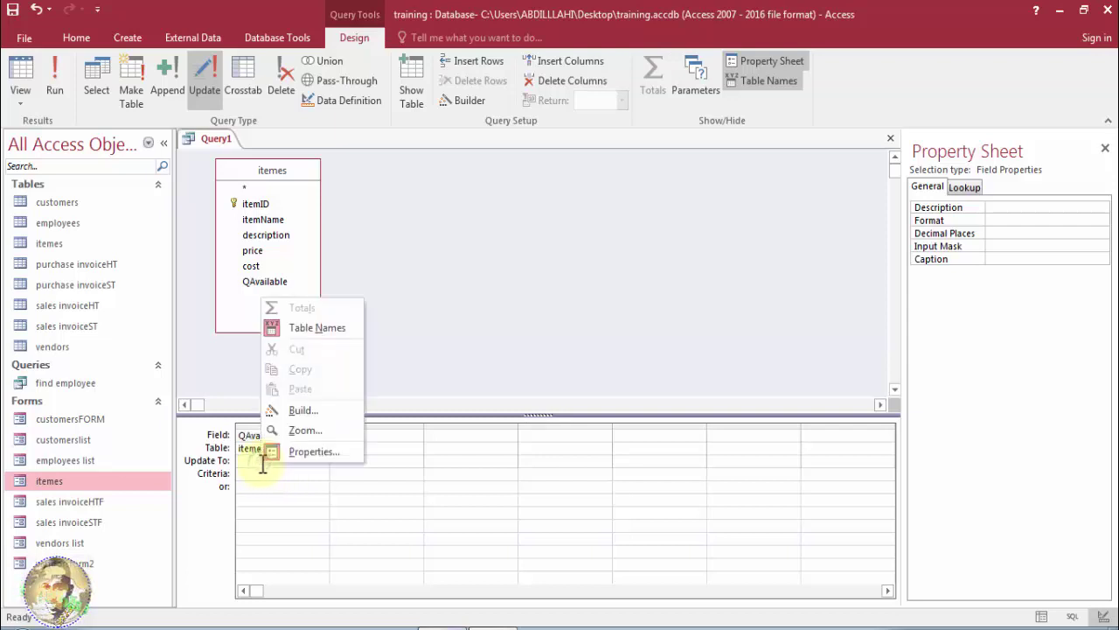
{"action": "left_click", "coordinate": [299, 415]}
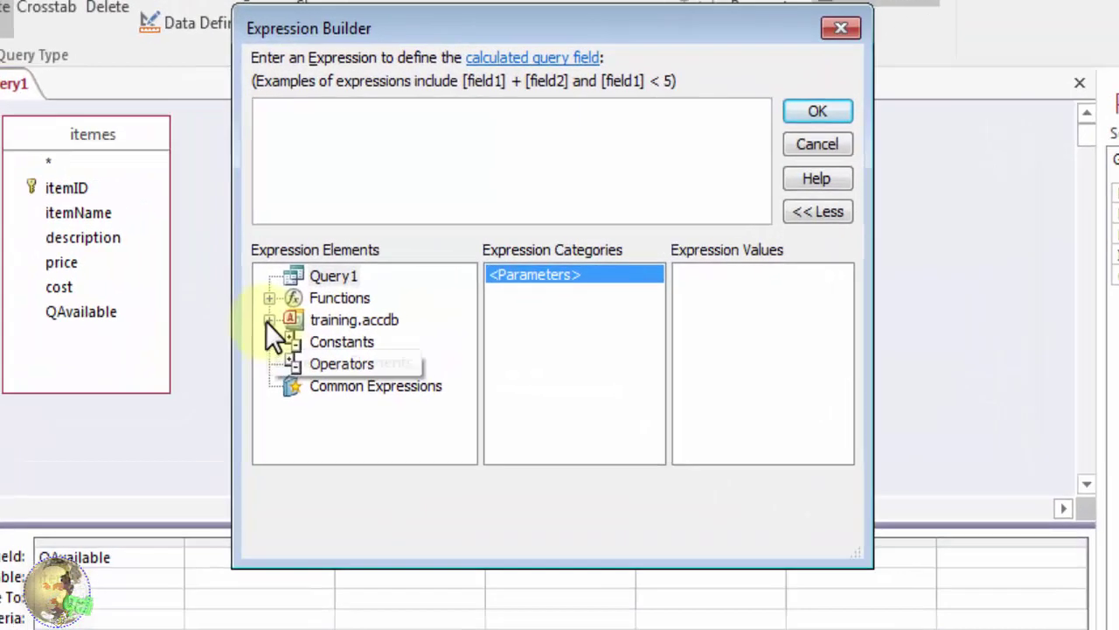
{"action": "left_click", "coordinate": [381, 286]}
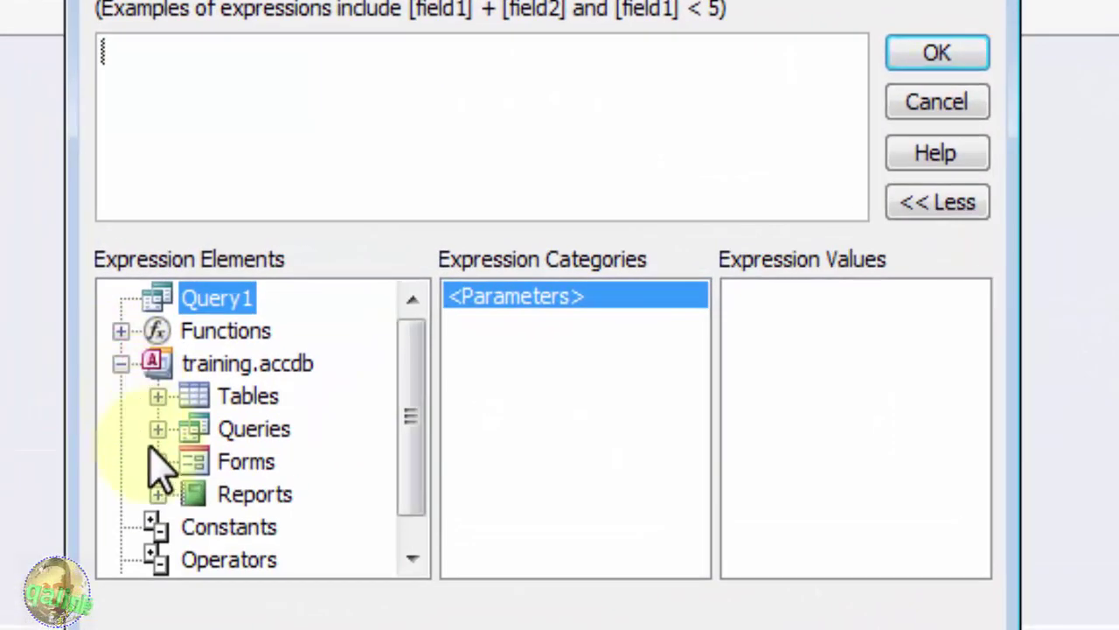
{"action": "left_click", "coordinate": [158, 460]}
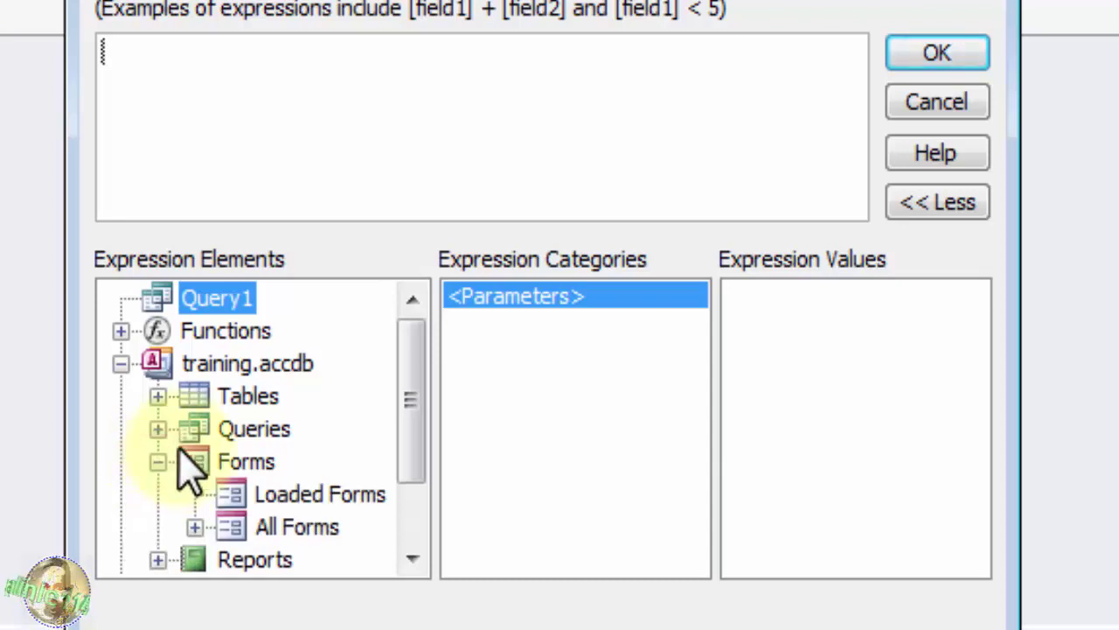
{"action": "left_click", "coordinate": [194, 526]}
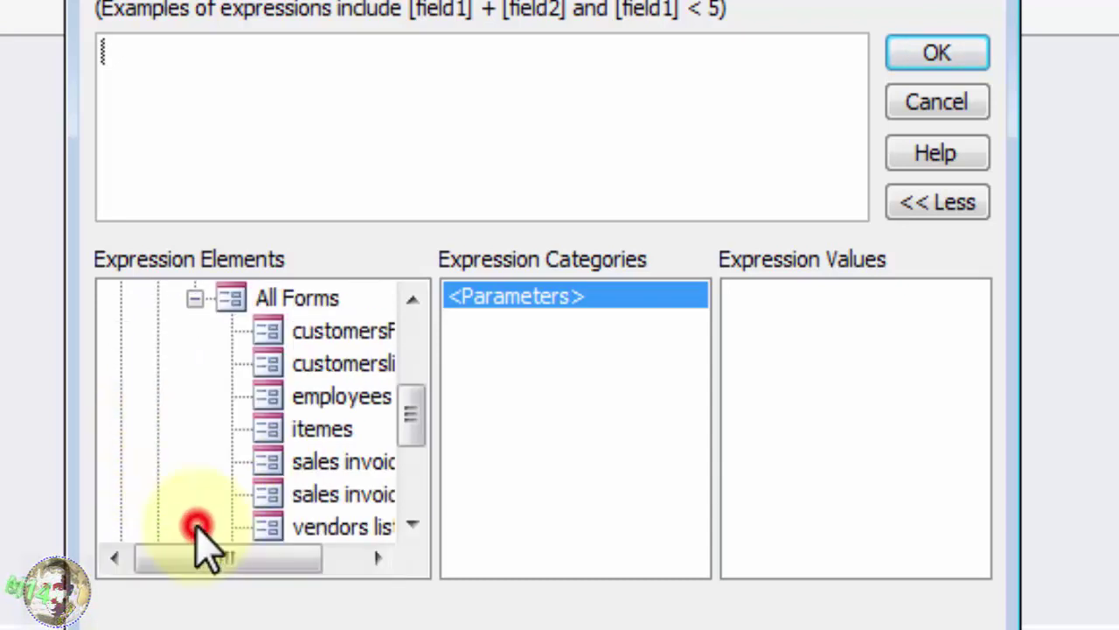
Insert a reference to the sales invoiceSTF subform of the sales invoiceHTF form into the expression
{"action": "left_click_drag", "start_coordinate": [223, 557], "coordinate": [293, 568]}
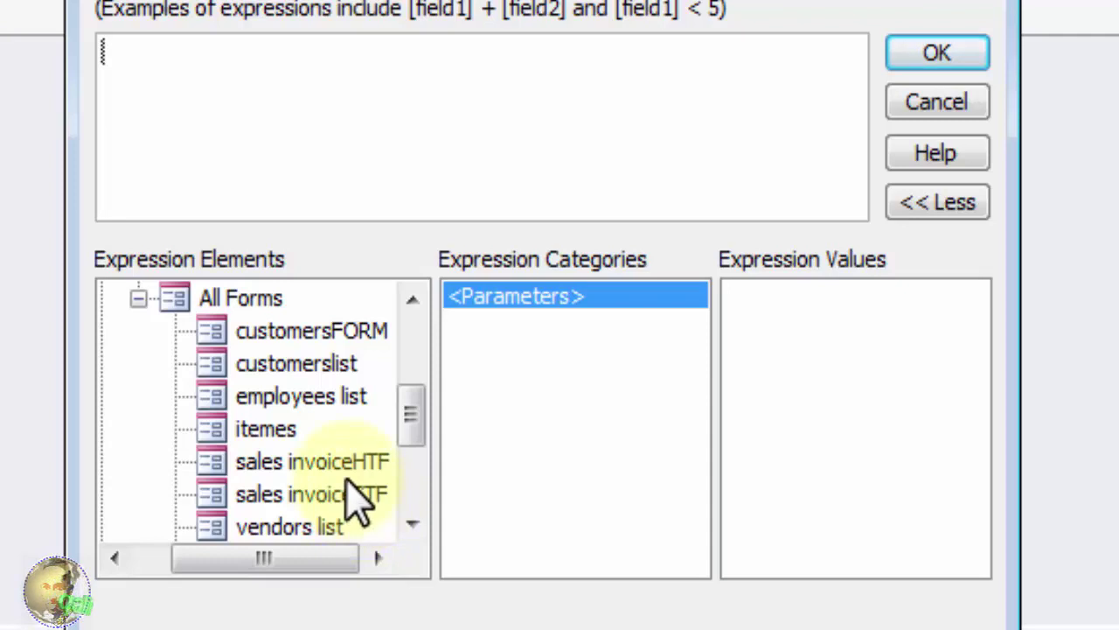
{"action": "left_click", "coordinate": [354, 461]}
{"action": "left_click", "coordinate": [322, 555]}
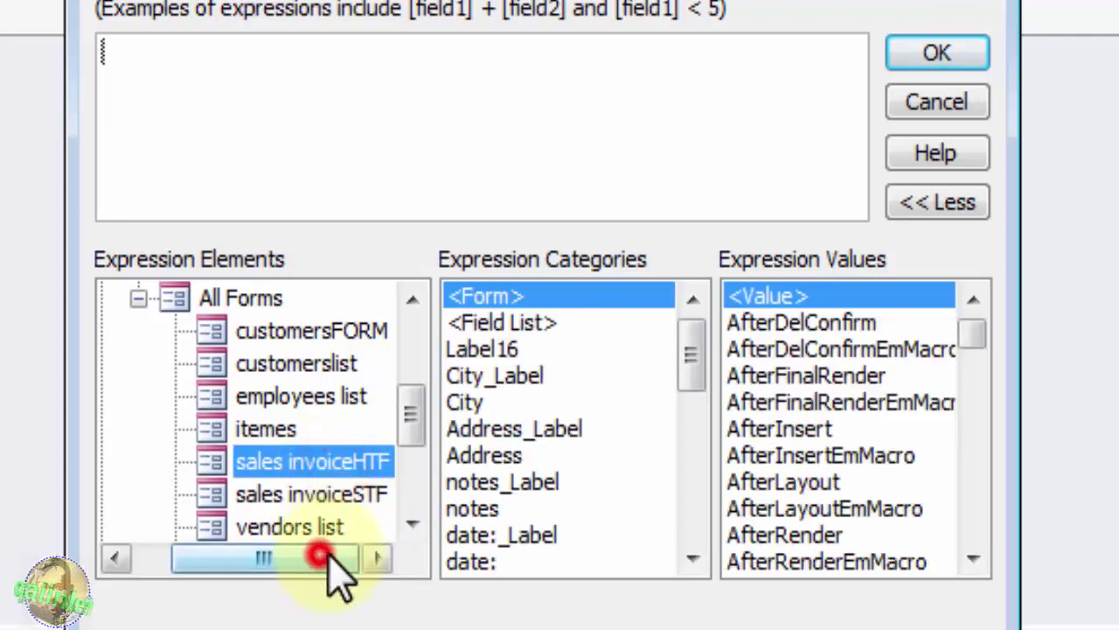
{"action": "left_click_drag", "start_coordinate": [688, 352], "coordinate": [693, 453]}
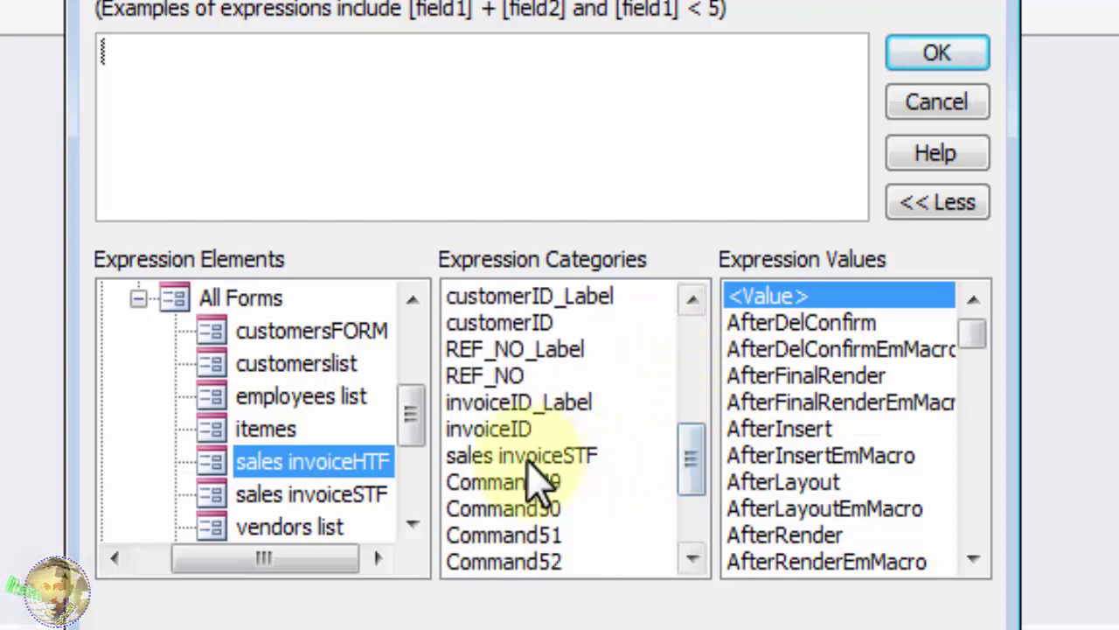
{"action": "left_click", "coordinate": [527, 458]}
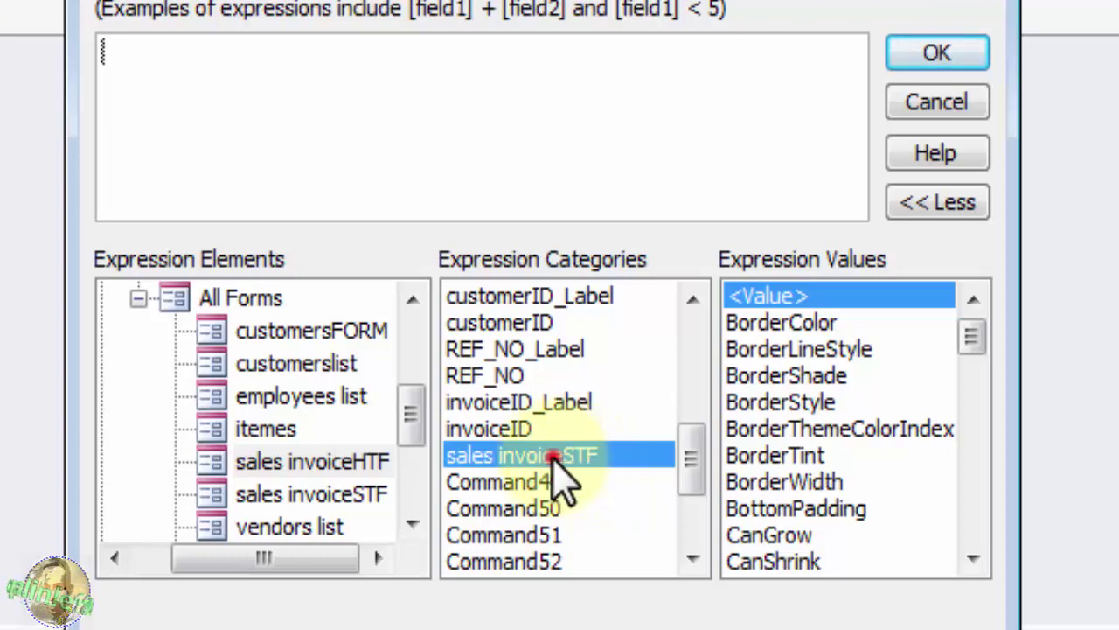
{"action": "double_click", "coordinate": [564, 456]}
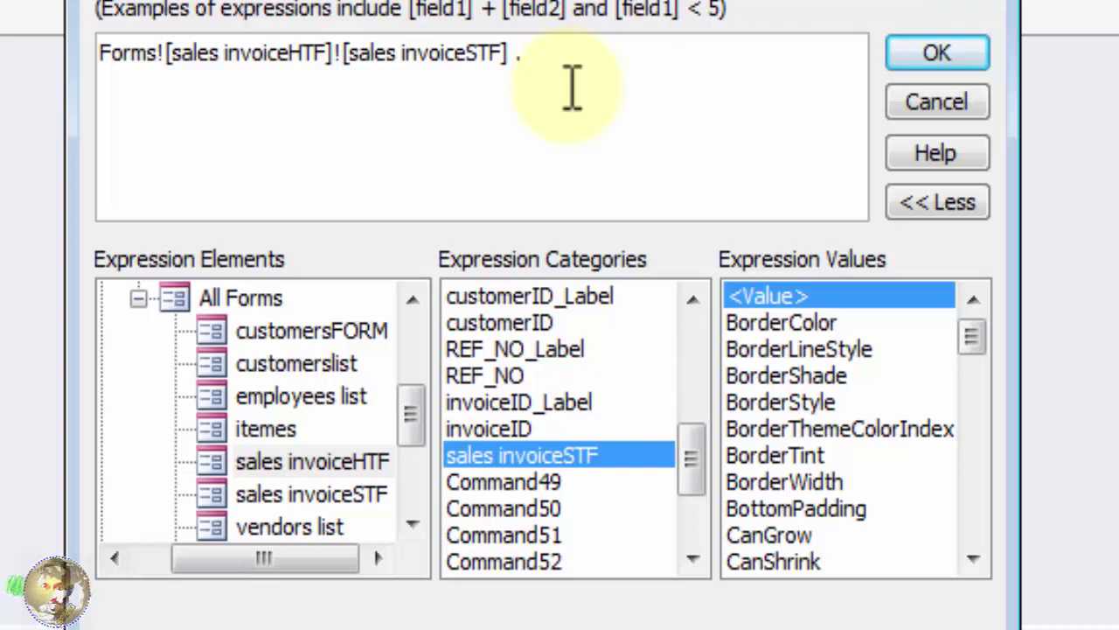
Complete the subform reference with .[Form]![QO] and accept the expression as QAvailable's Update To value
{"action": "type", "text": "."}
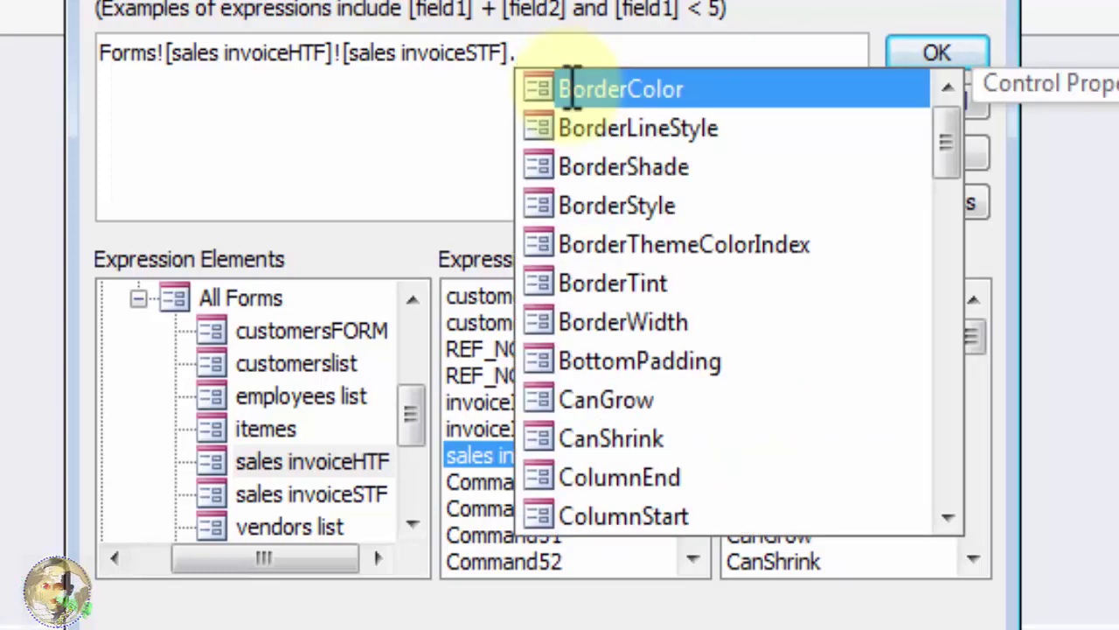
{"action": "type", "text": "fo"}
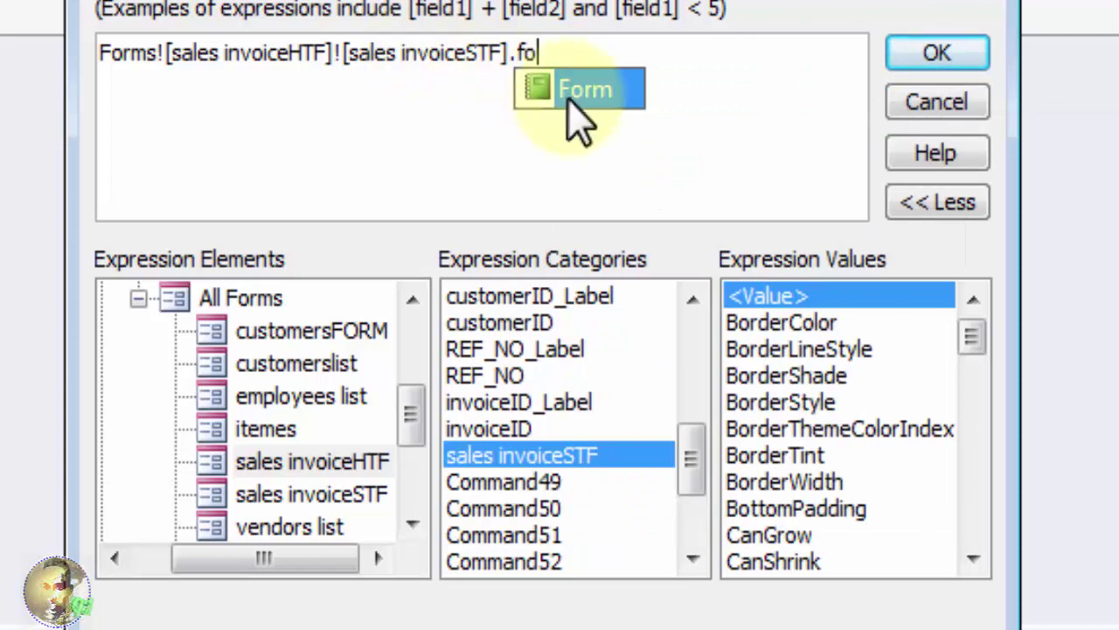
{"action": "double_click", "coordinate": [568, 98]}
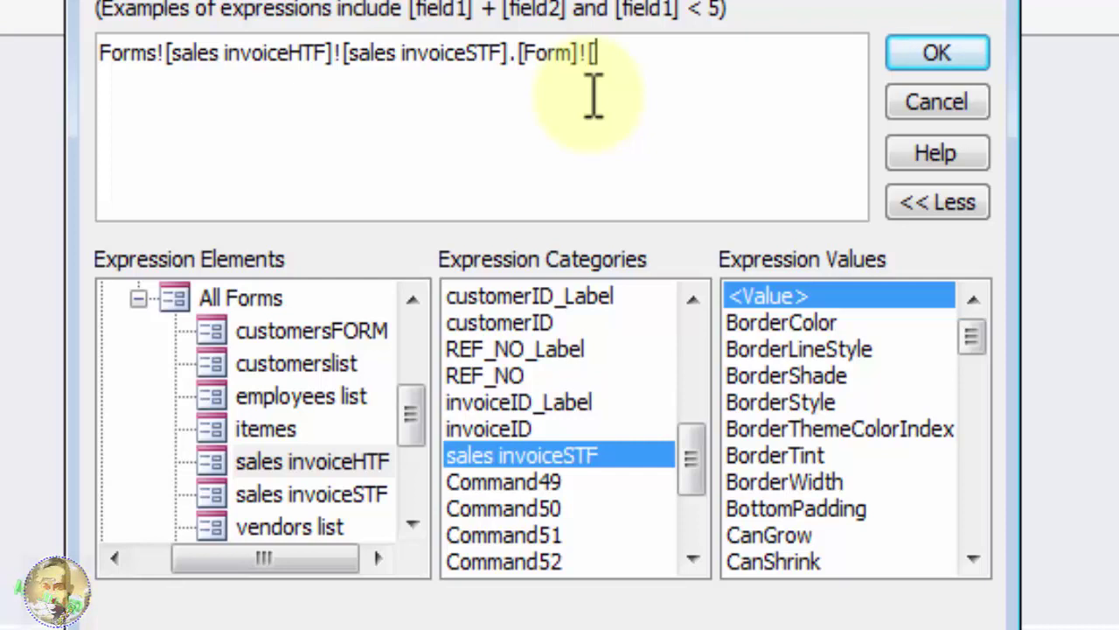
{"action": "type", "text": "QO"}
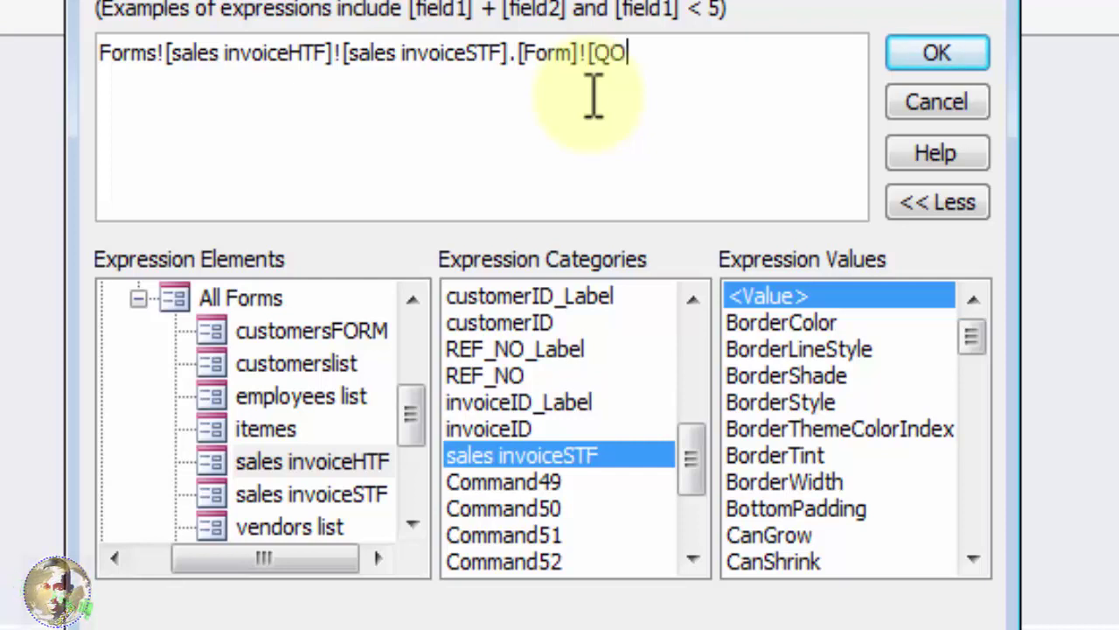
{"action": "type", "text": "]"}
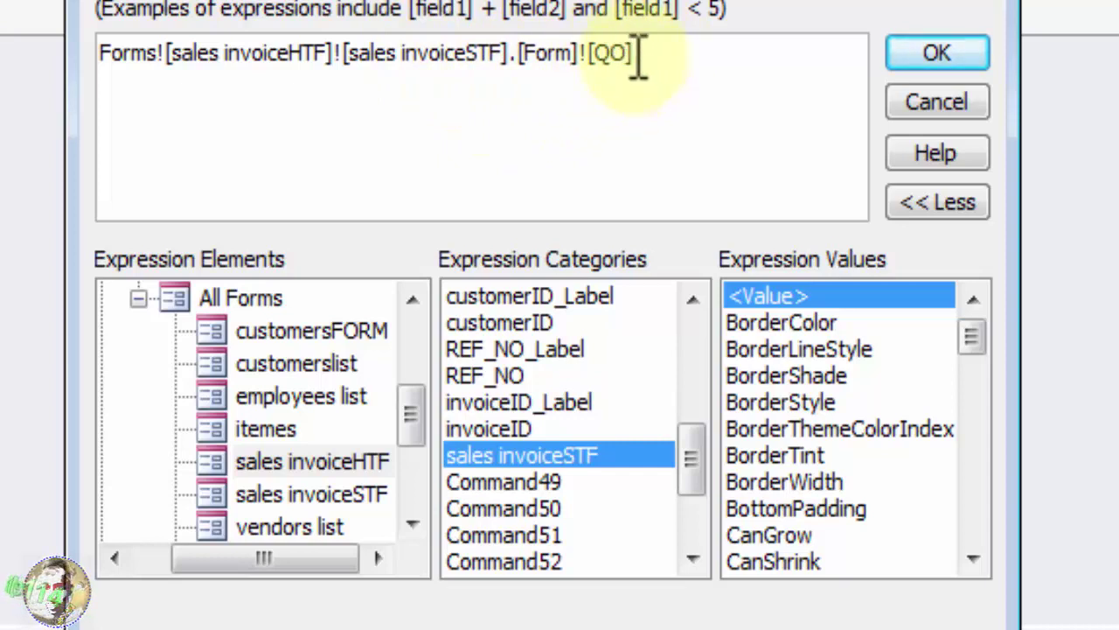
{"action": "left_click", "coordinate": [913, 63]}
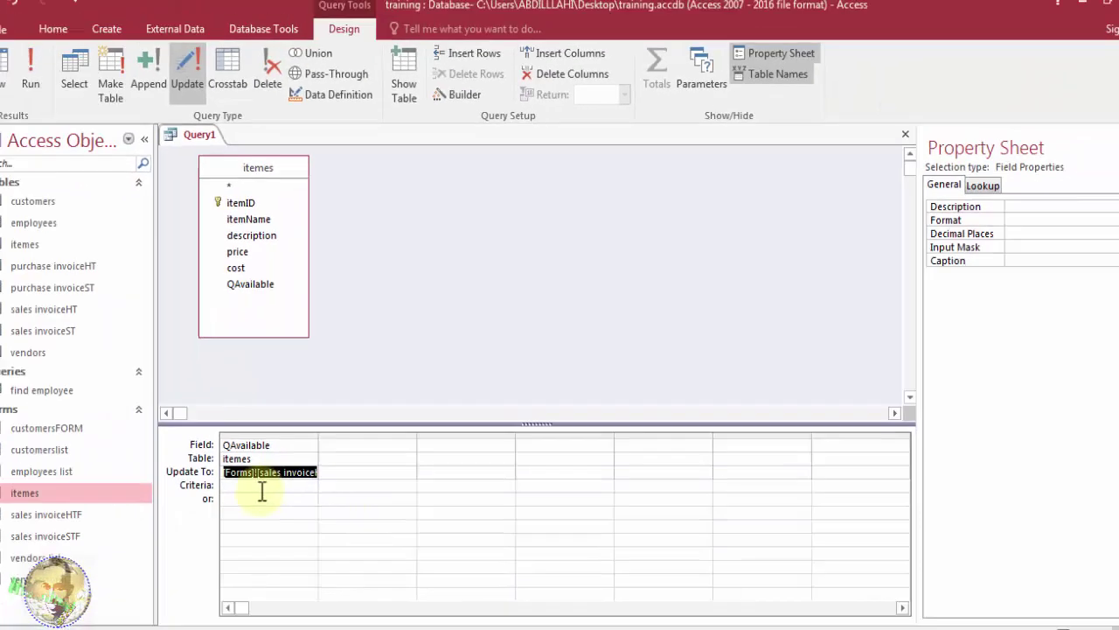
Review QAvailable's full Update To expression in the Expression Builder, then close the builder
{"action": "left_click", "coordinate": [291, 474]}
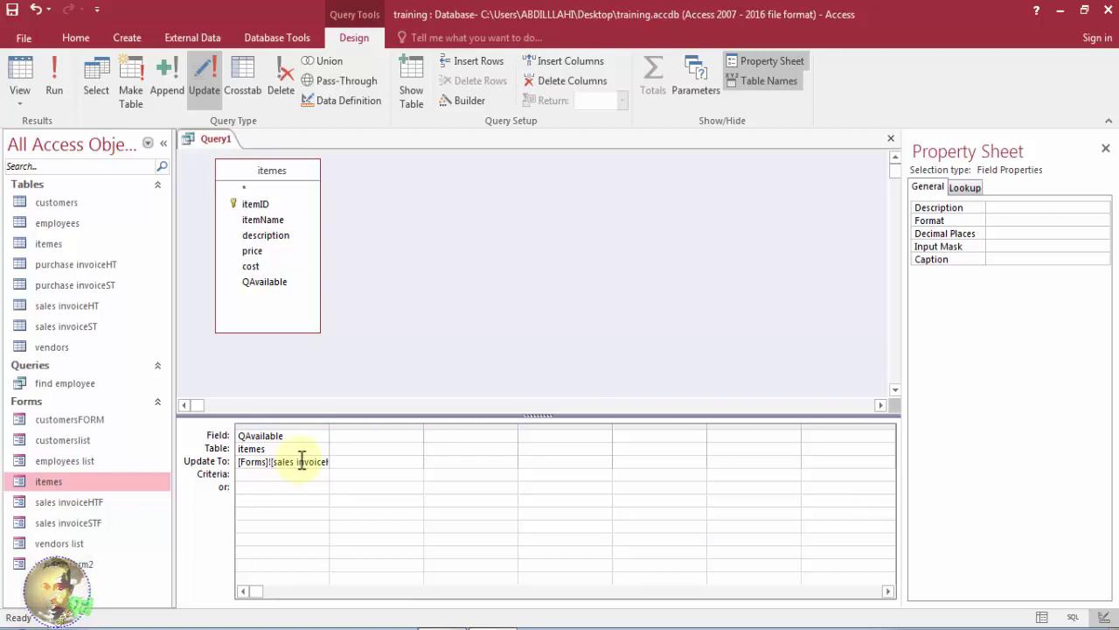
{"action": "right_click", "coordinate": [318, 465]}
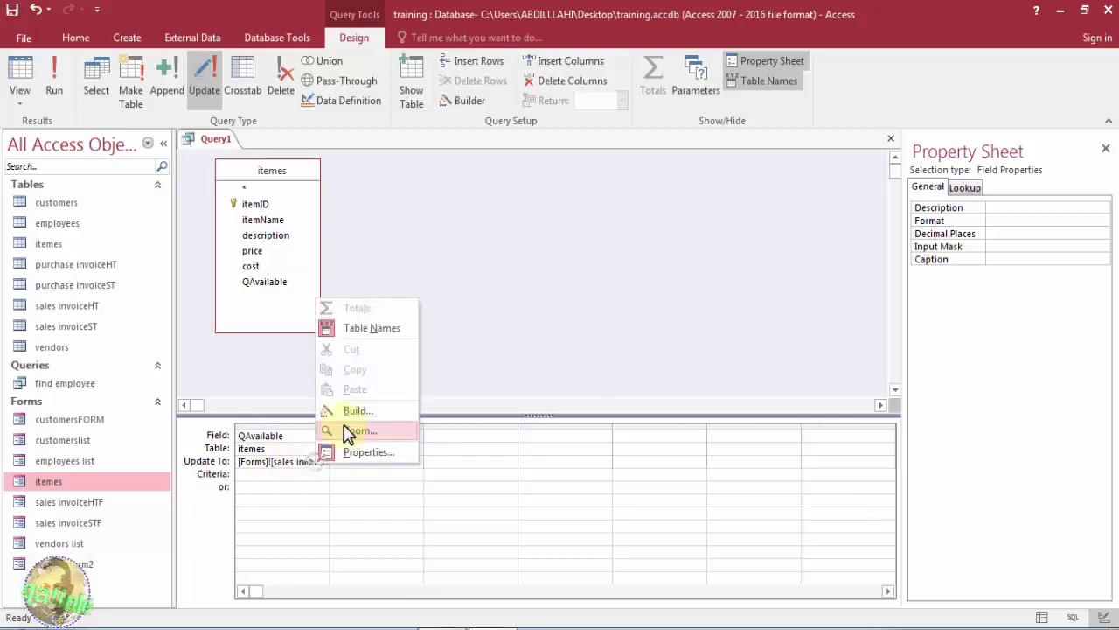
{"action": "left_click", "coordinate": [352, 405]}
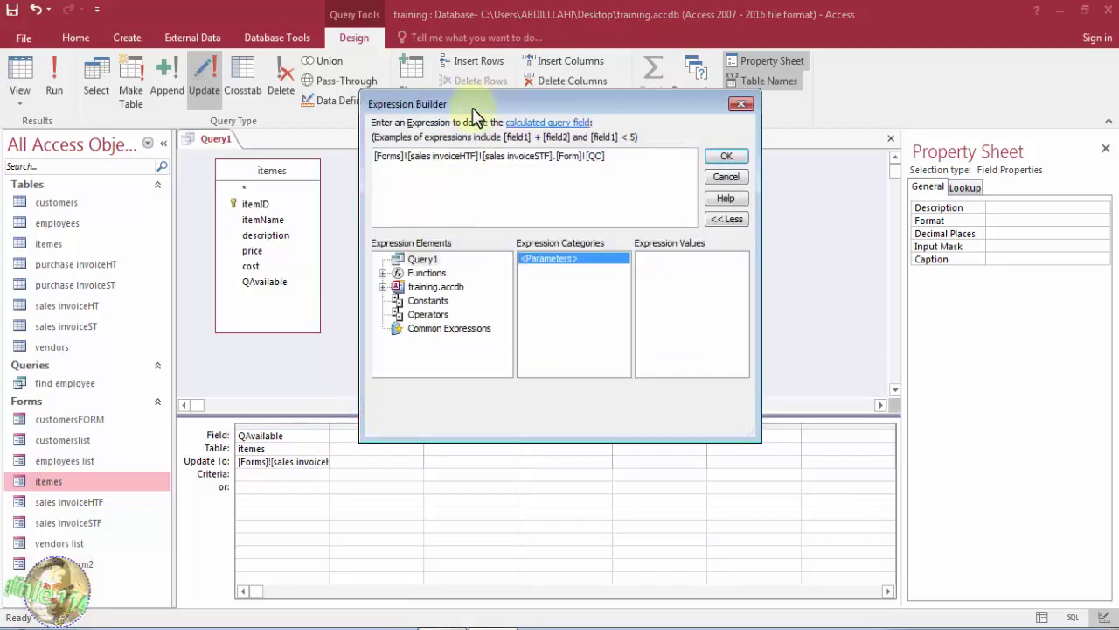
{"action": "left_click_drag", "start_coordinate": [473, 106], "coordinate": [515, 105]}
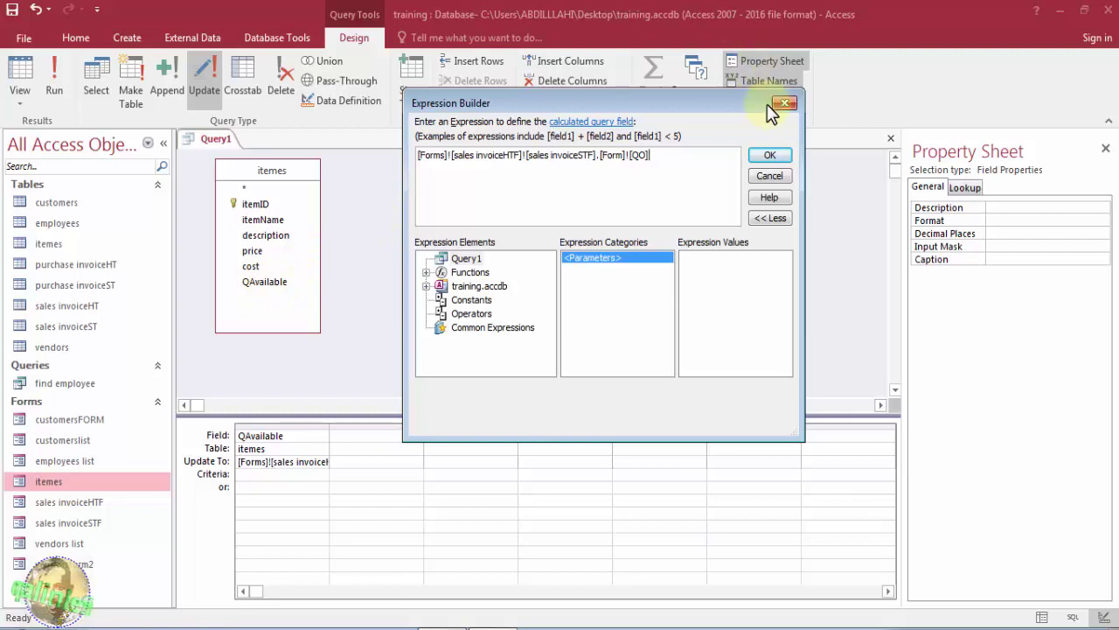
{"action": "left_click", "coordinate": [767, 155]}
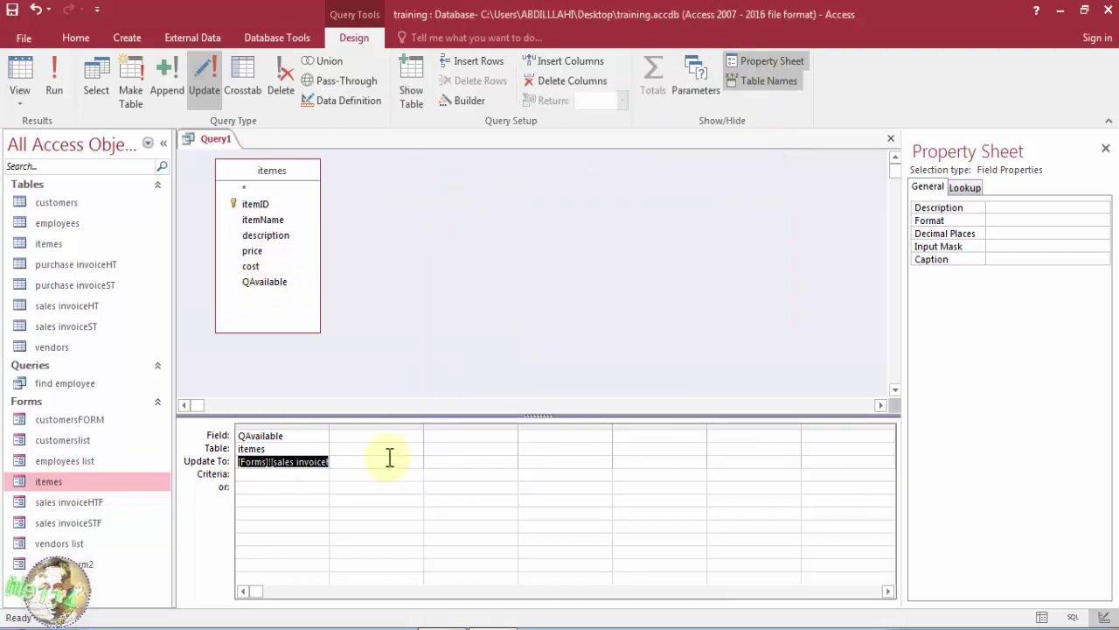
Add the itemID field from the itemes table to the query's second column
{"action": "left_click", "coordinate": [383, 439]}
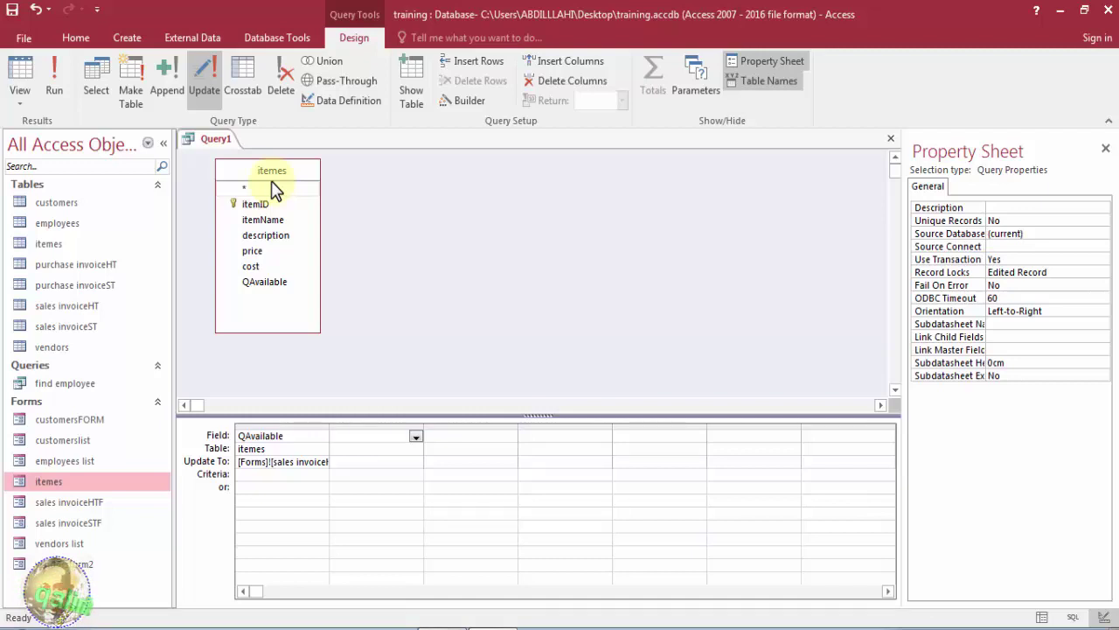
{"action": "left_click_drag", "start_coordinate": [256, 206], "coordinate": [369, 437]}
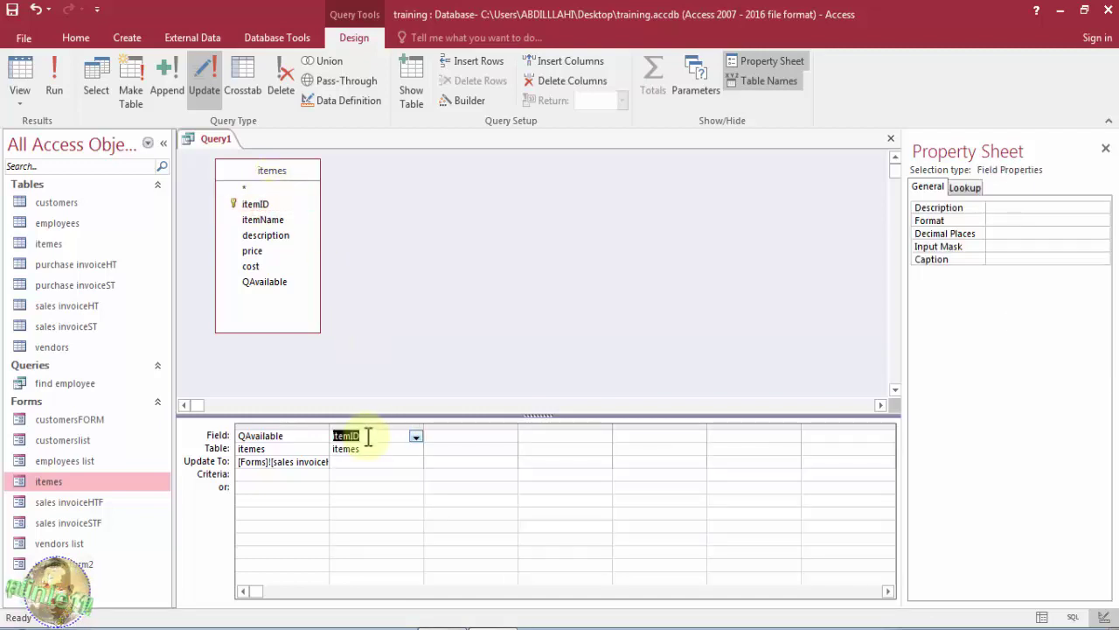
{"action": "left_click", "coordinate": [368, 475]}
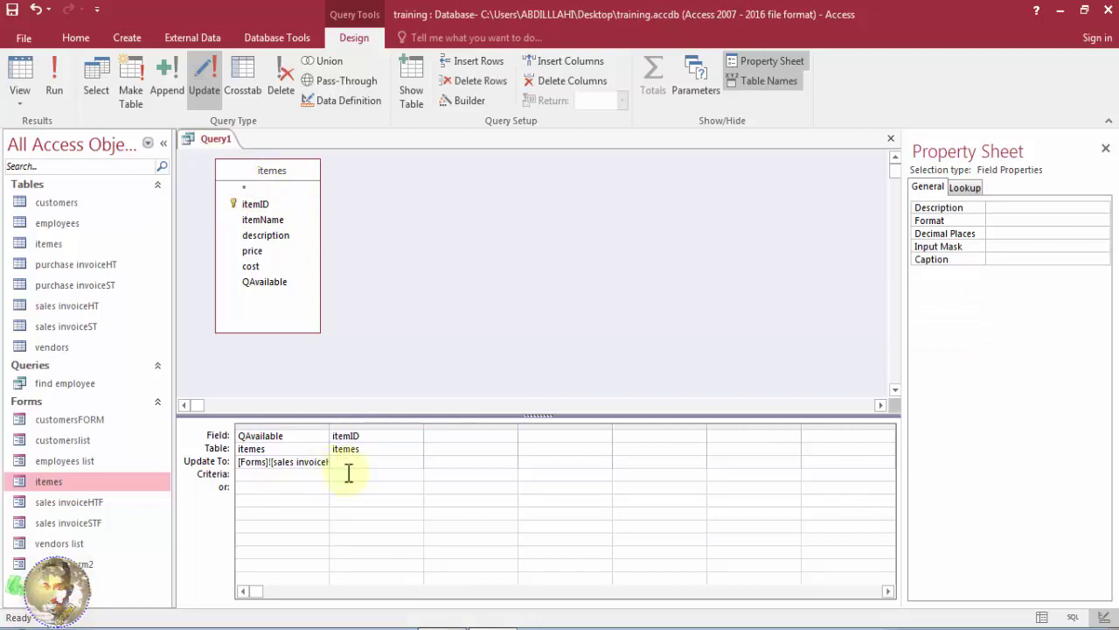
{"action": "right_click", "coordinate": [348, 473]}
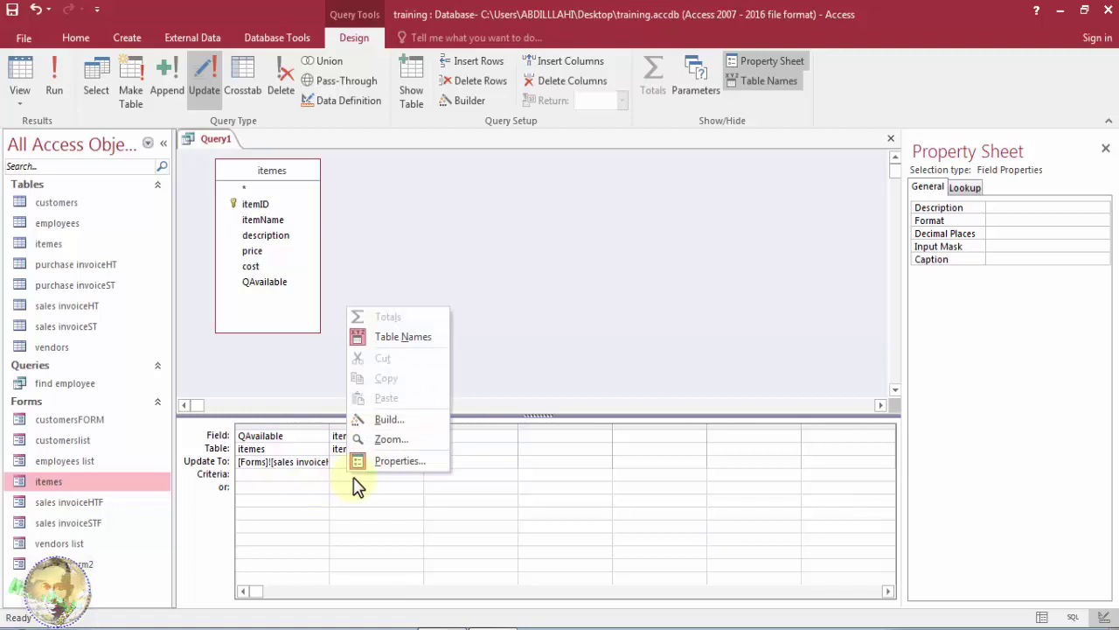
{"action": "left_click", "coordinate": [353, 480]}
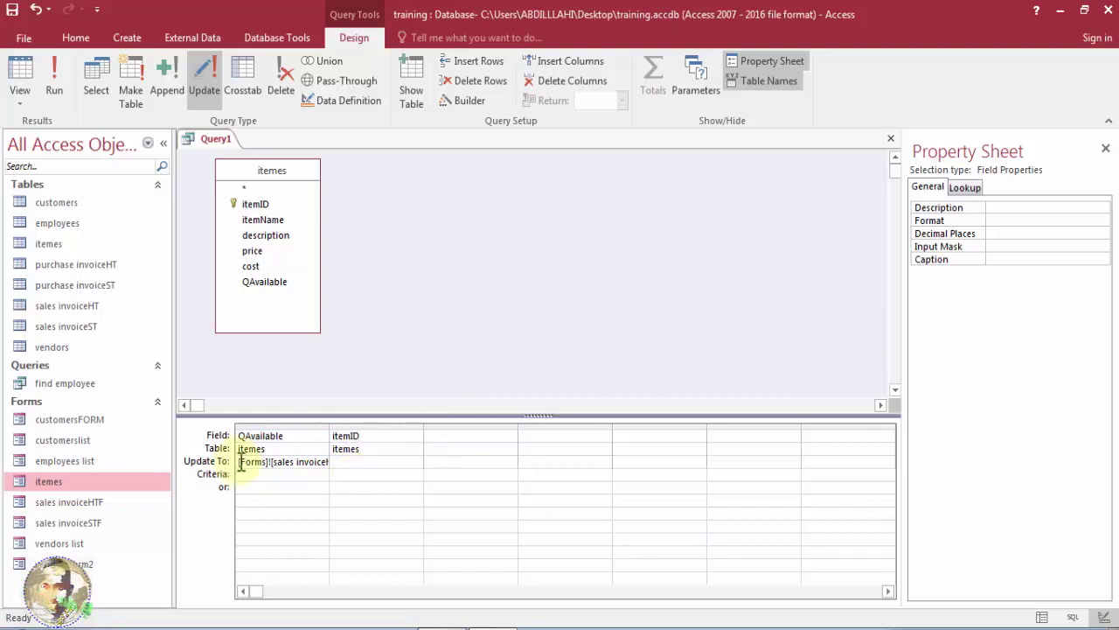
Copy QAvailable's Update To expression and paste it into the Expression Builder for itemID's criteria
{"action": "left_click_drag", "start_coordinate": [240, 467], "coordinate": [354, 460]}
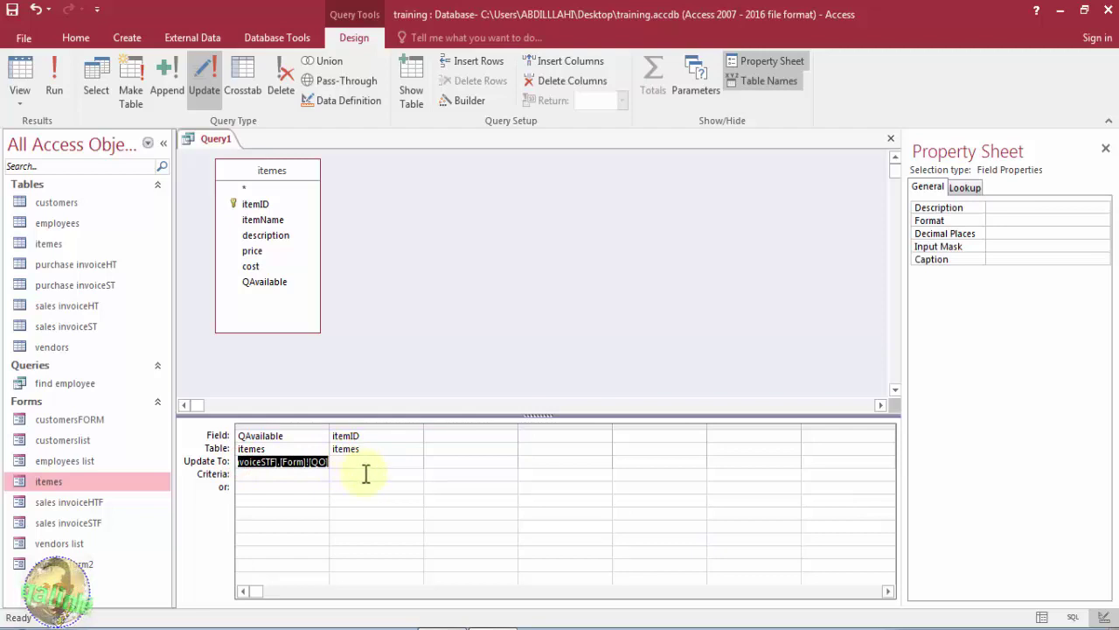
{"action": "left_click", "coordinate": [365, 474]}
{"action": "right_click", "coordinate": [365, 475]}
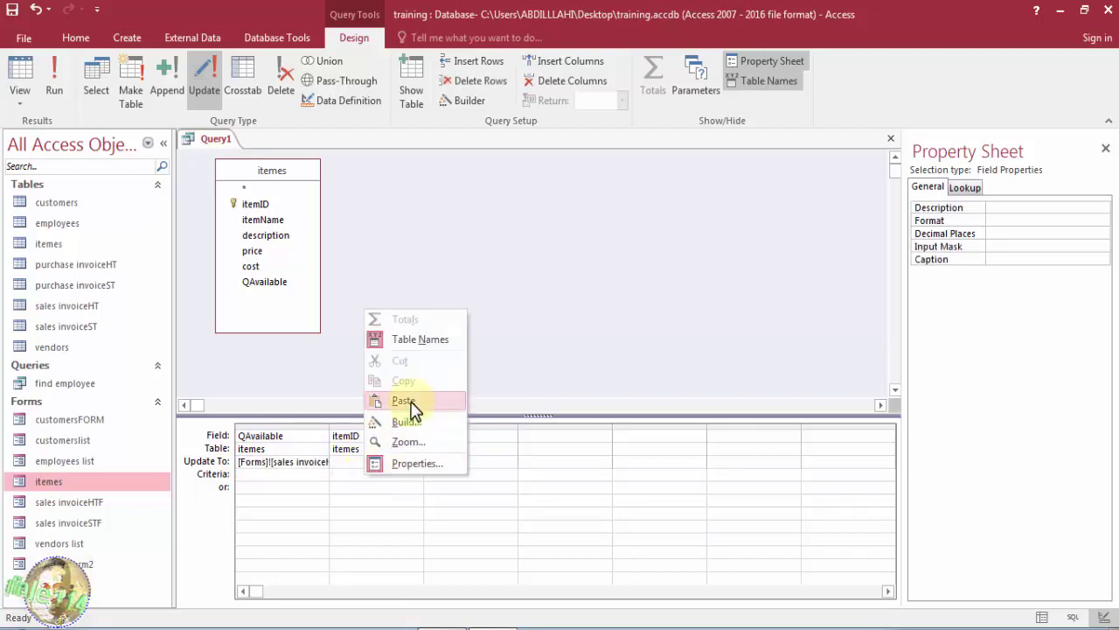
{"action": "left_click", "coordinate": [407, 421]}
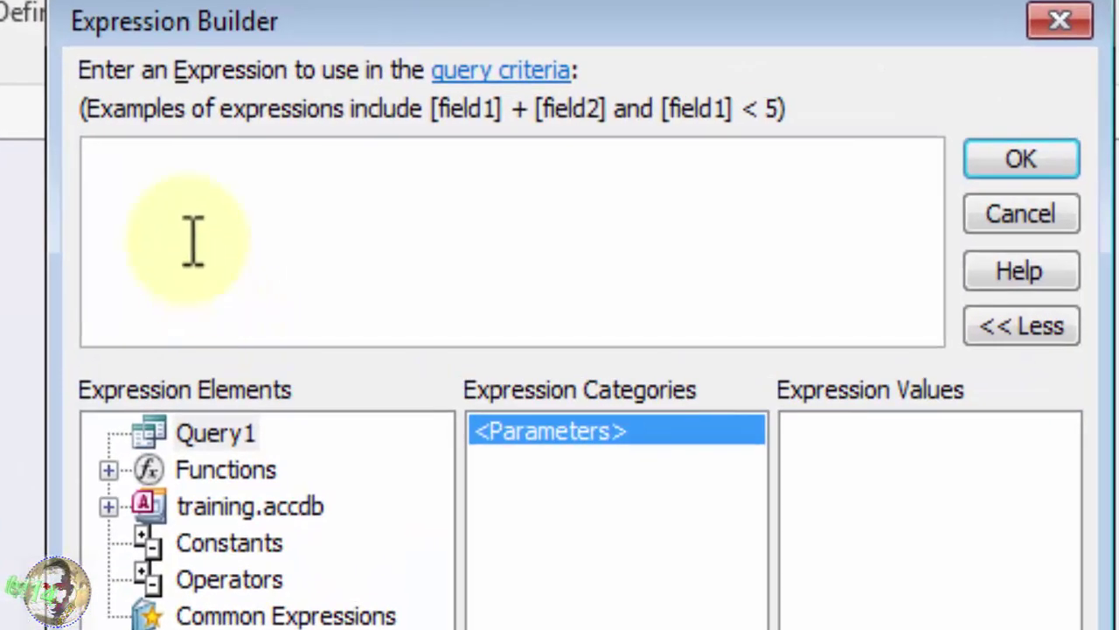
{"action": "left_click", "coordinate": [192, 241]}
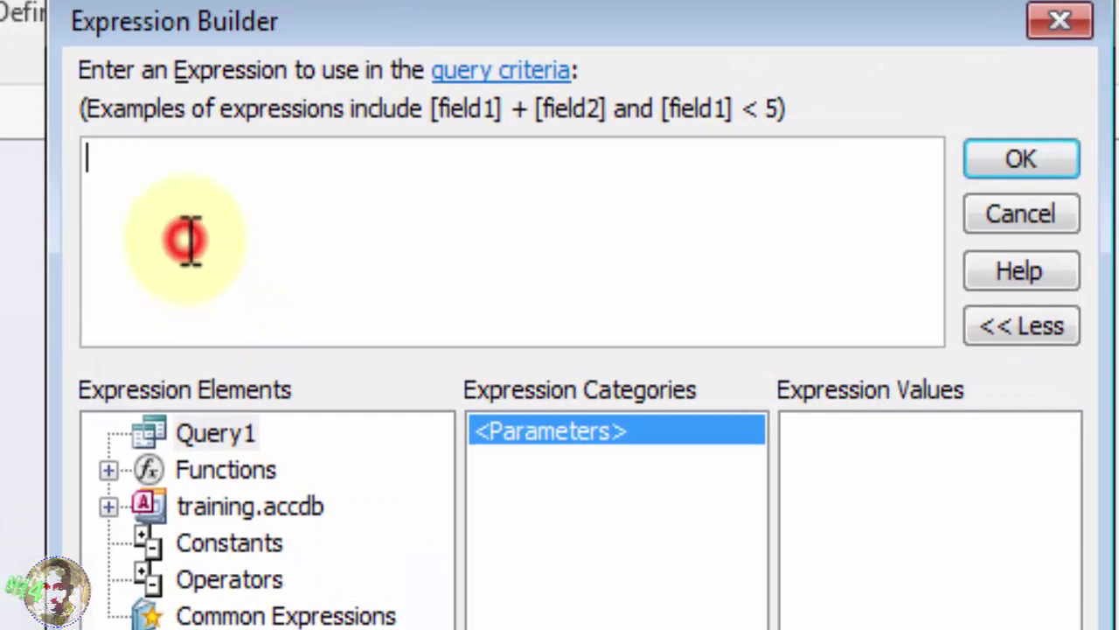
{"action": "type", "text": "[Forms]![sales invoiceHTF]![sales invoiceSTF].[Form]![QO]"}
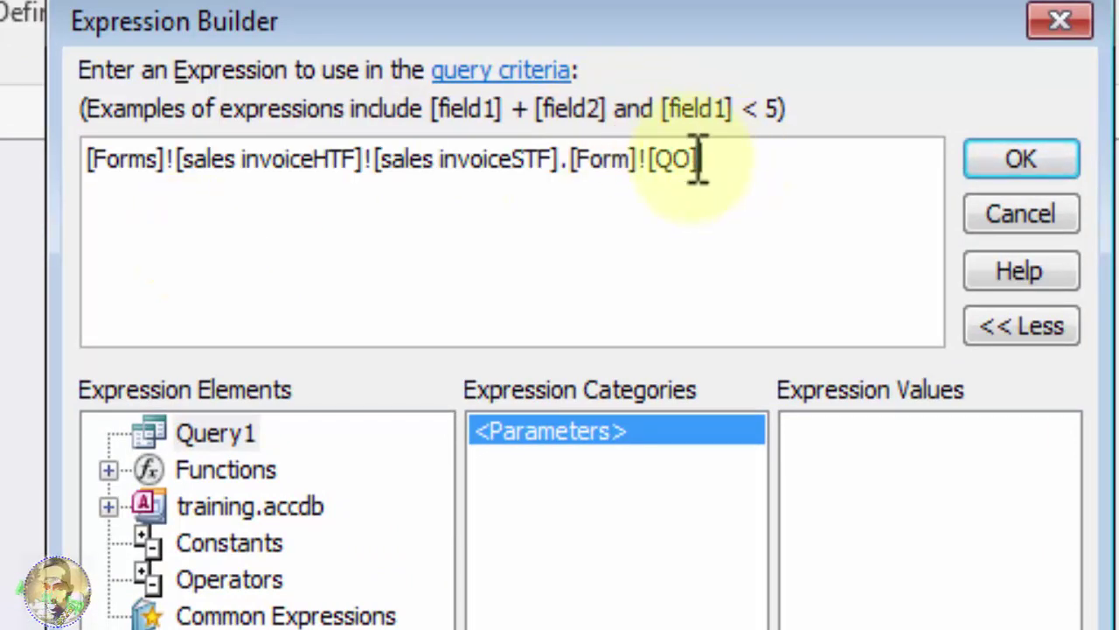
Replace QO with itemID at the end of the pasted expression and accept it as itemID's criterion
{"action": "double_click", "coordinate": [670, 160]}
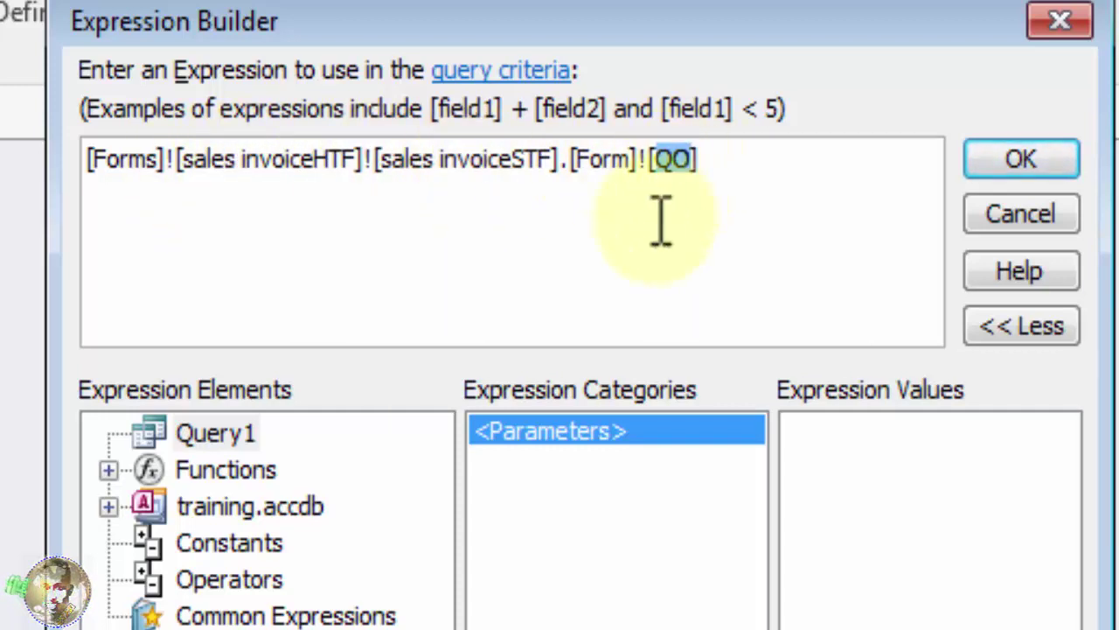
{"action": "type", "text": "item"}
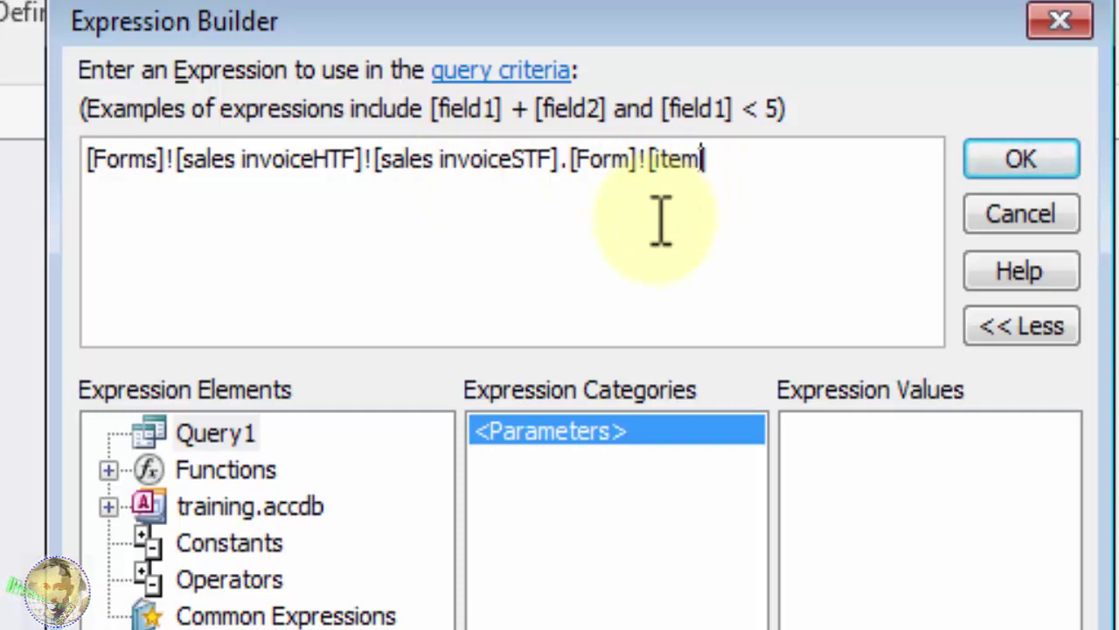
{"action": "type", "text": "ID"}
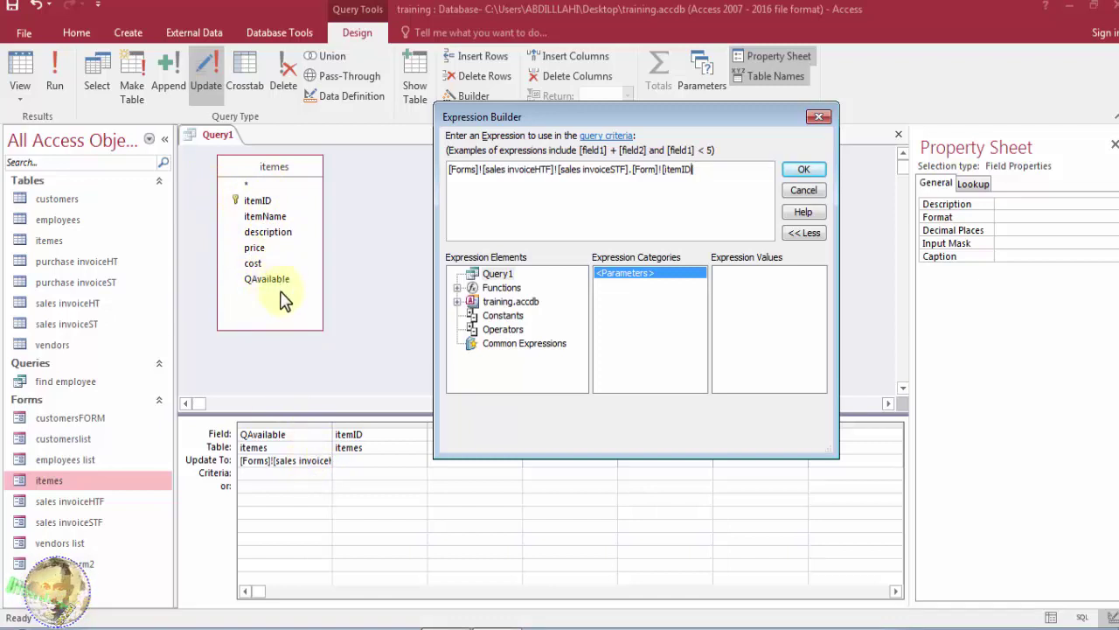
{"action": "left_click", "coordinate": [802, 171]}
{"action": "left_click", "coordinate": [386, 460]}
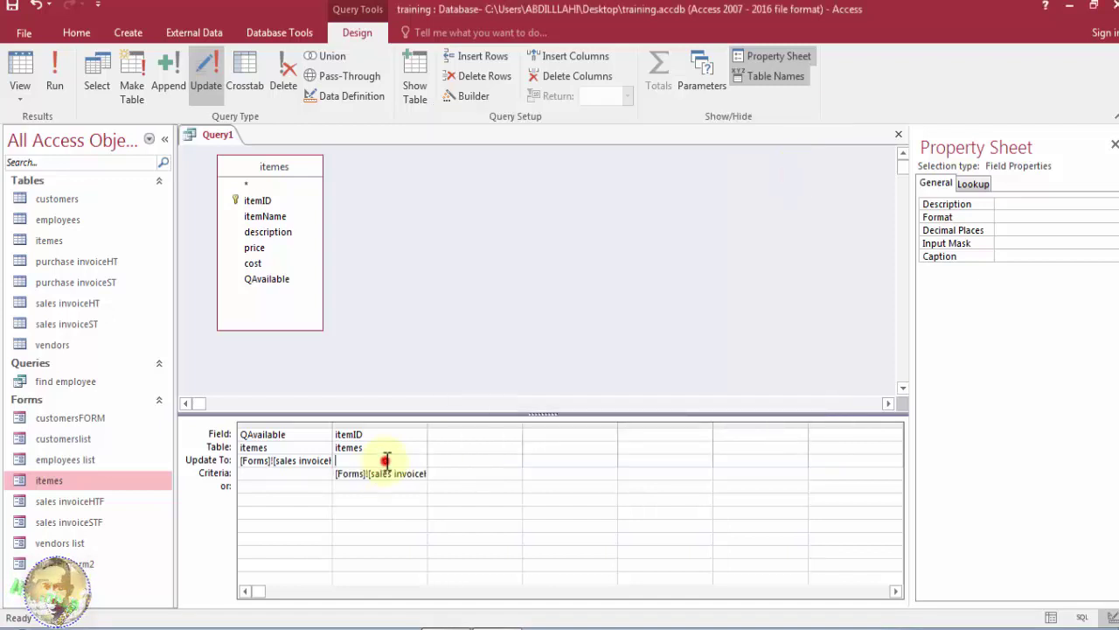
Save the update query as QUQ and close it
{"action": "left_click", "coordinate": [12, 7]}
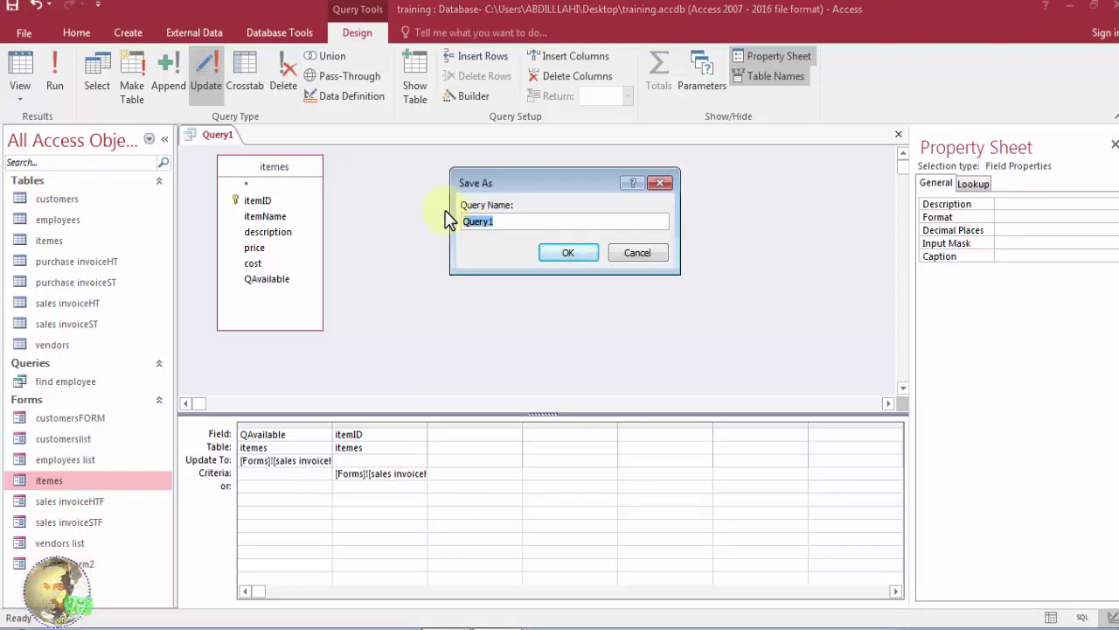
{"action": "type", "text": "QUQ"}
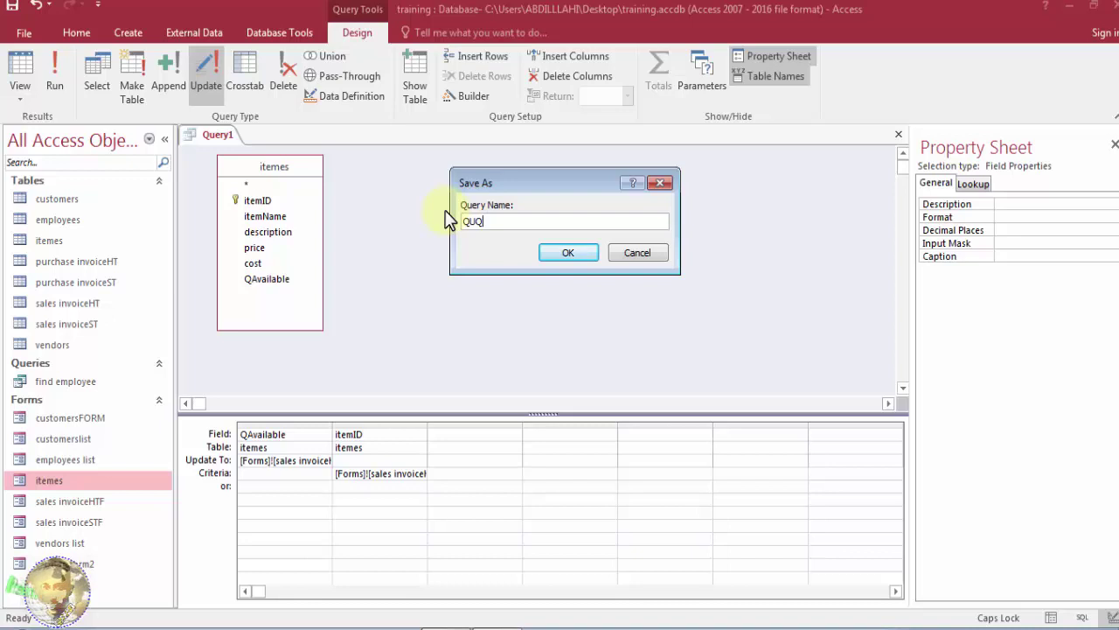
{"action": "left_click", "coordinate": [582, 254]}
{"action": "left_click", "coordinate": [897, 134]}
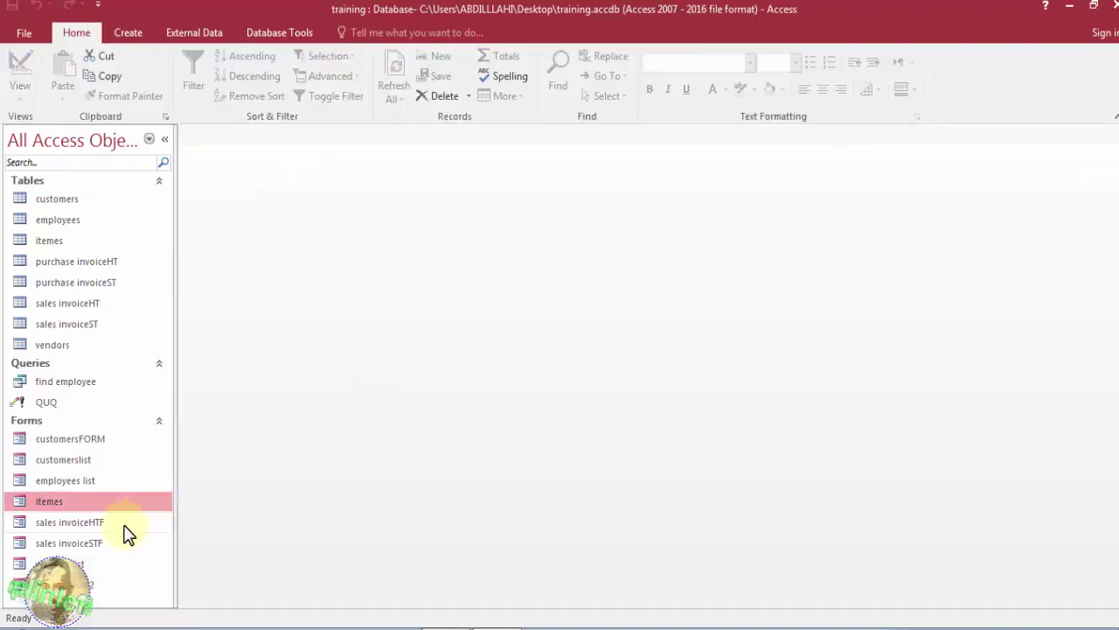
Open the sales invoiceHTF form in Design View
{"action": "left_click", "coordinate": [94, 522]}
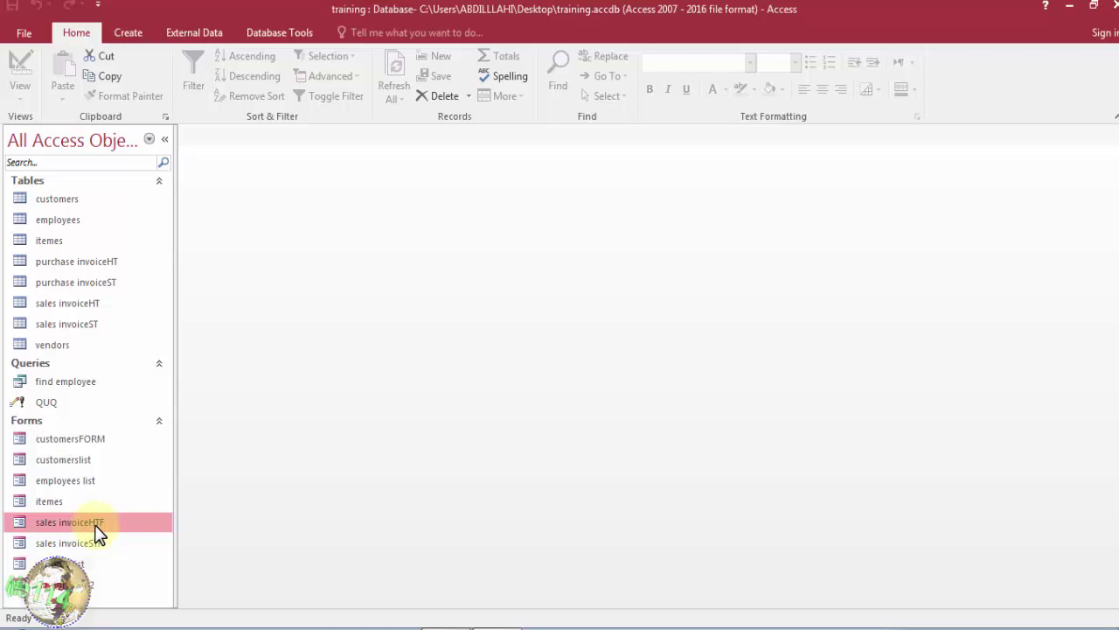
{"action": "right_click", "coordinate": [97, 526]}
{"action": "left_click", "coordinate": [176, 345]}
Create an After Update event procedure with the Code Builder for the subform's Q_sold text box
{"action": "left_click_drag", "start_coordinate": [901, 288], "coordinate": [866, 455]}
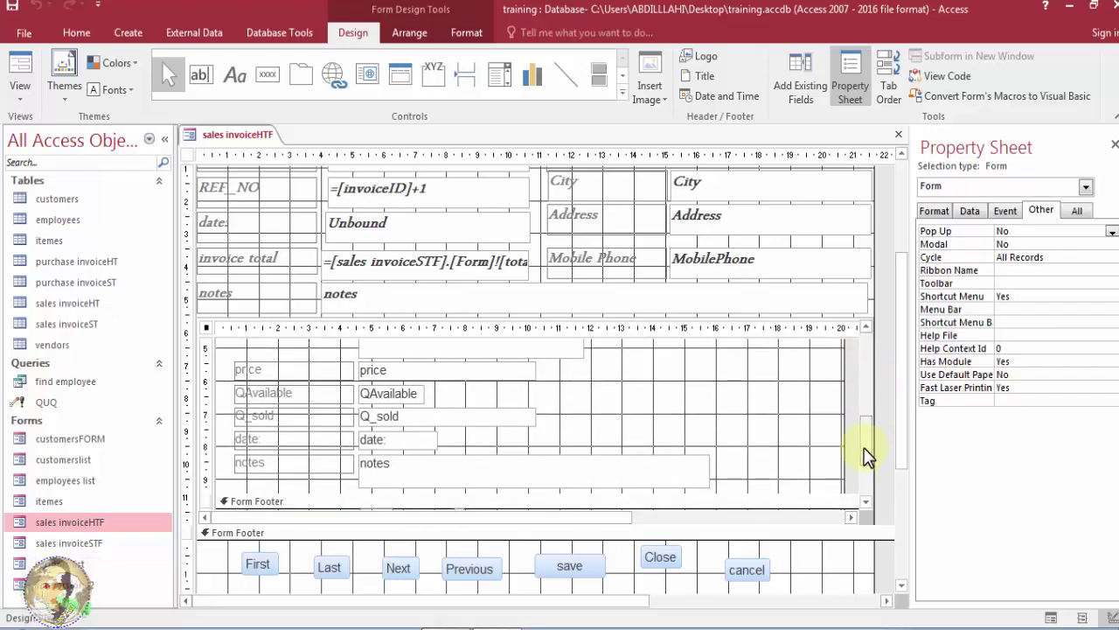
{"action": "left_click", "coordinate": [459, 418]}
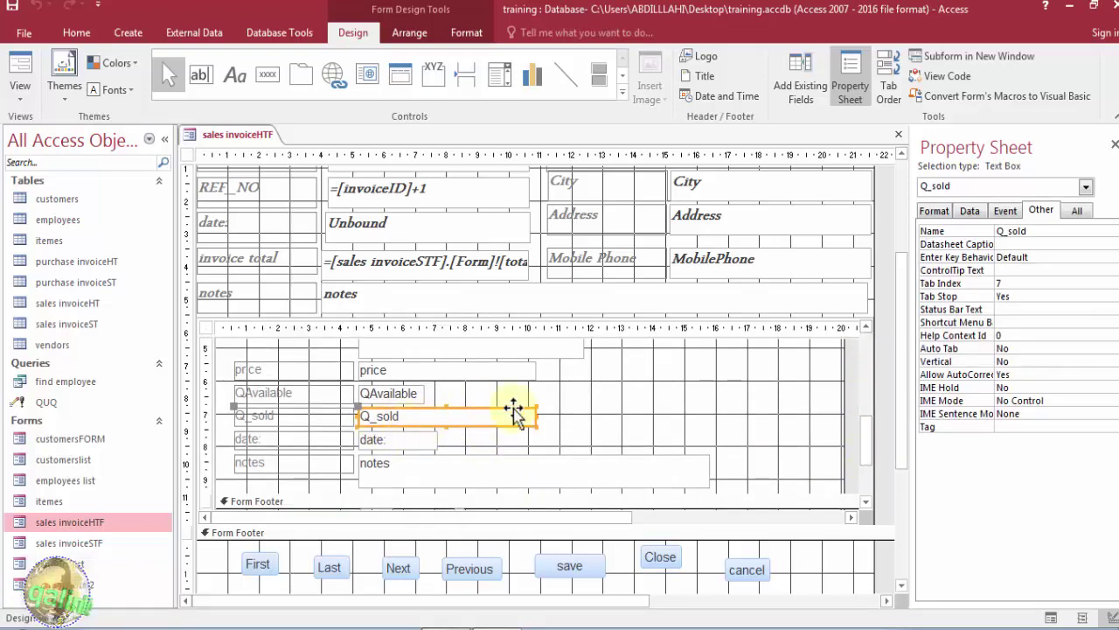
{"action": "left_click", "coordinate": [971, 214]}
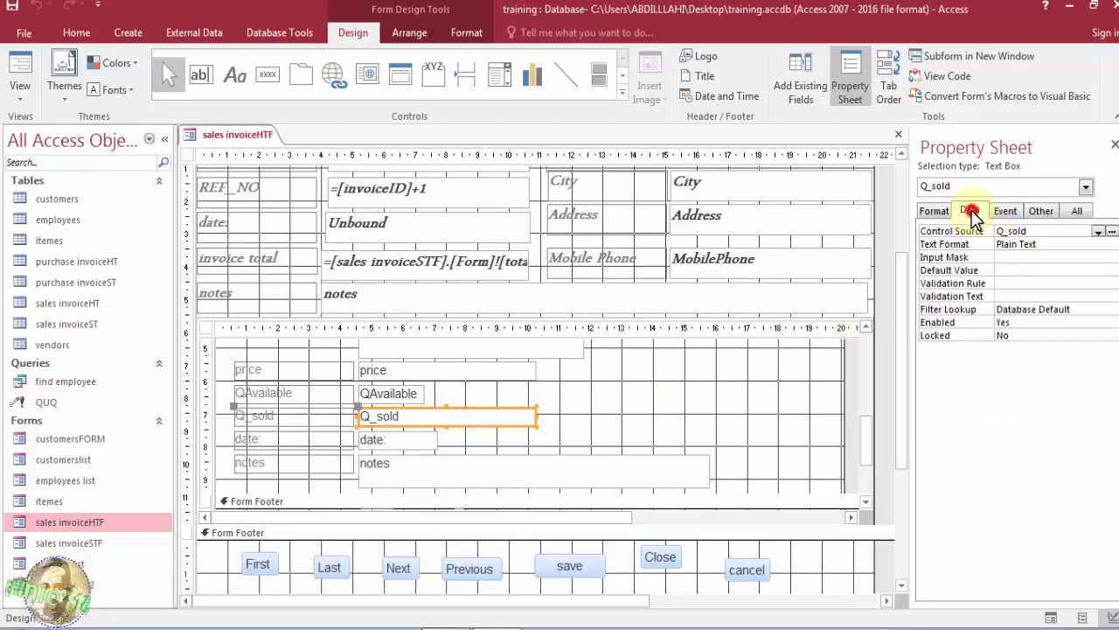
{"action": "left_click", "coordinate": [1003, 213]}
{"action": "left_click", "coordinate": [1032, 258]}
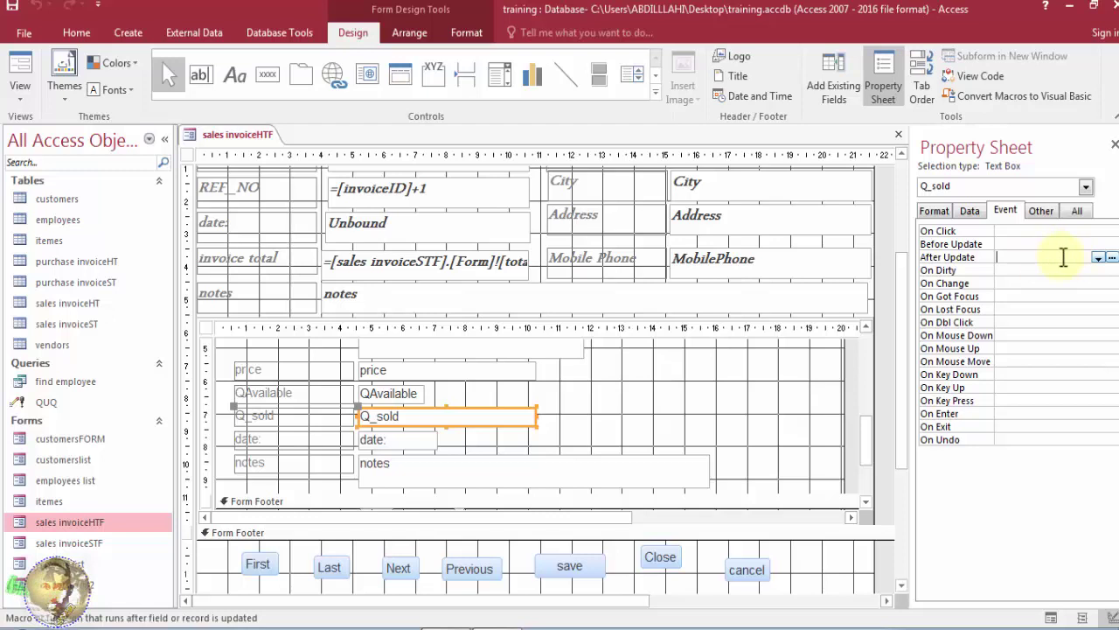
{"action": "left_click", "coordinate": [1112, 257]}
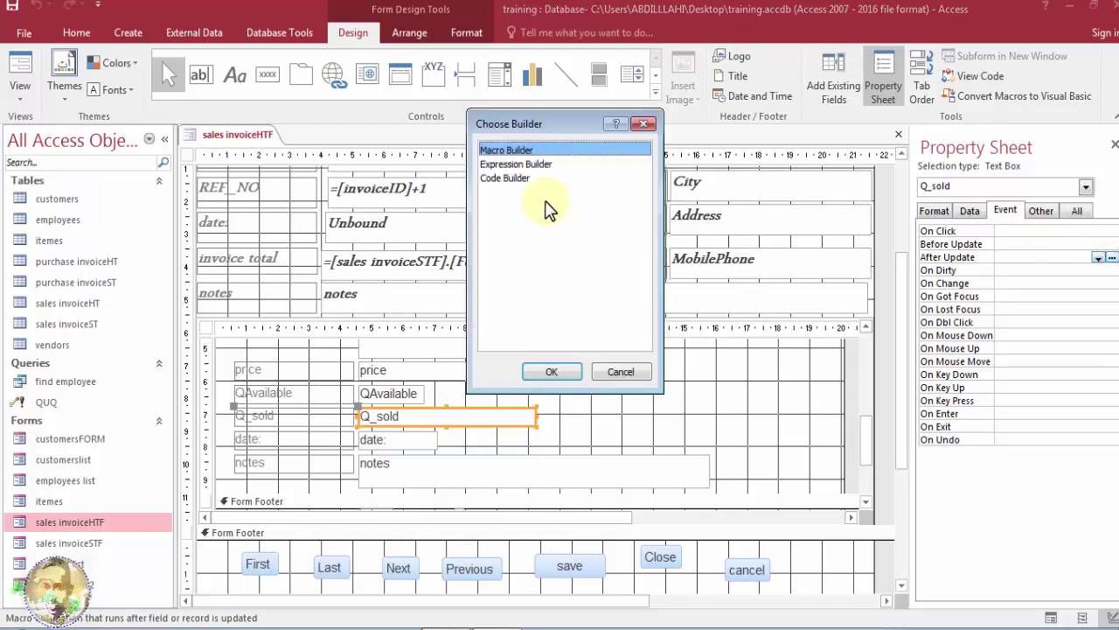
{"action": "left_click", "coordinate": [523, 179]}
{"action": "left_click", "coordinate": [553, 372]}
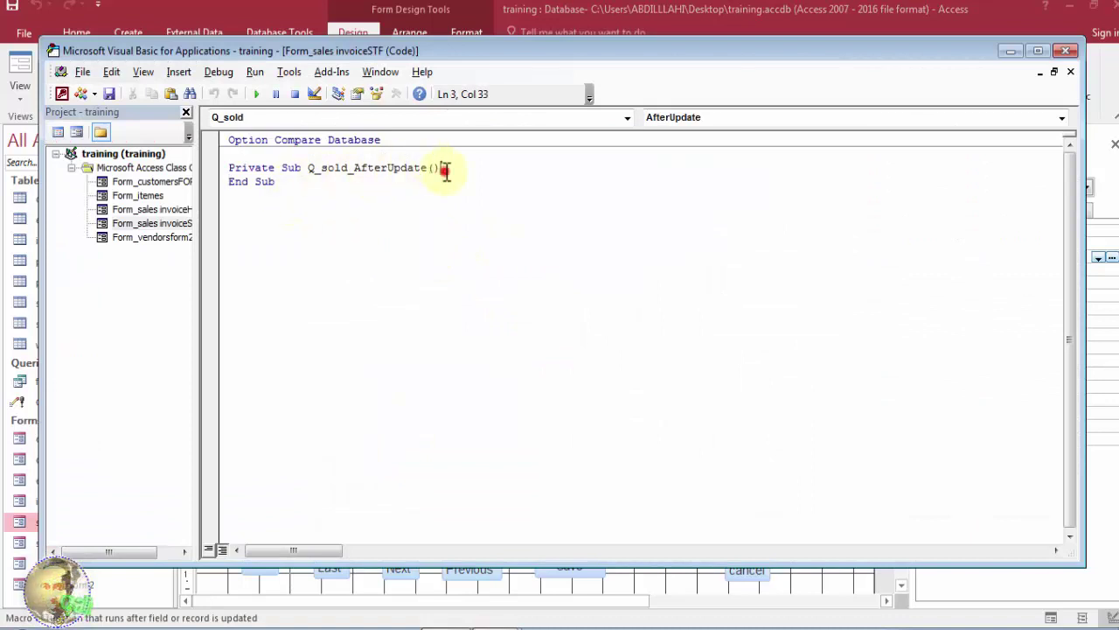
Add the line DoCmd.OpenQuery "QUQ" to the Q_sold_AfterUpdate procedure
{"action": "key", "text": "Return"}
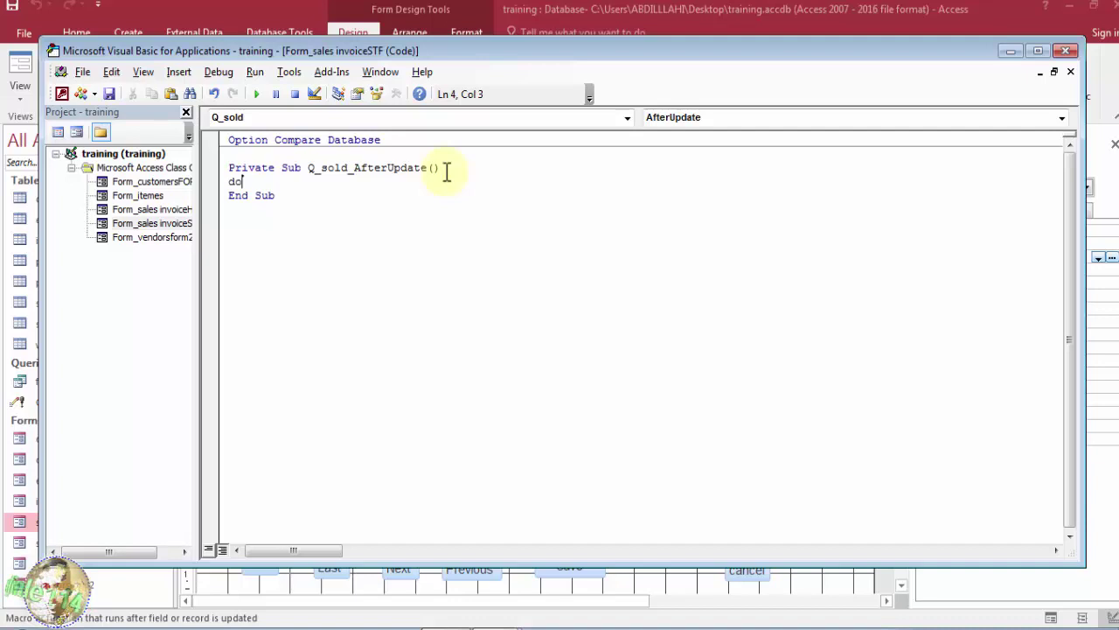
{"action": "type", "text": "docmd."}
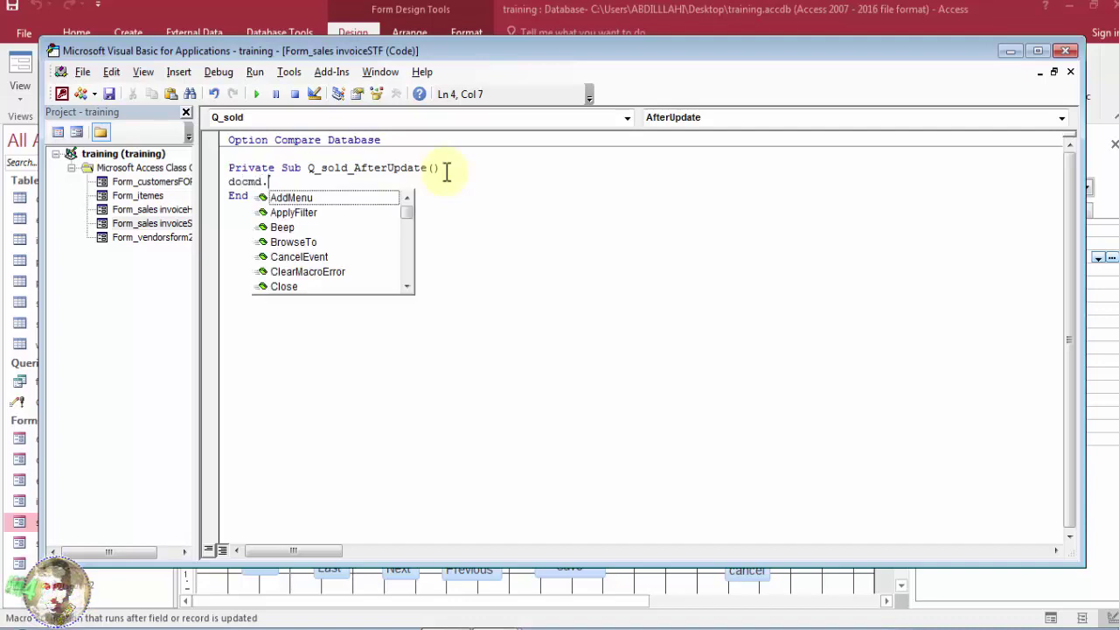
{"action": "type", "text": "op"}
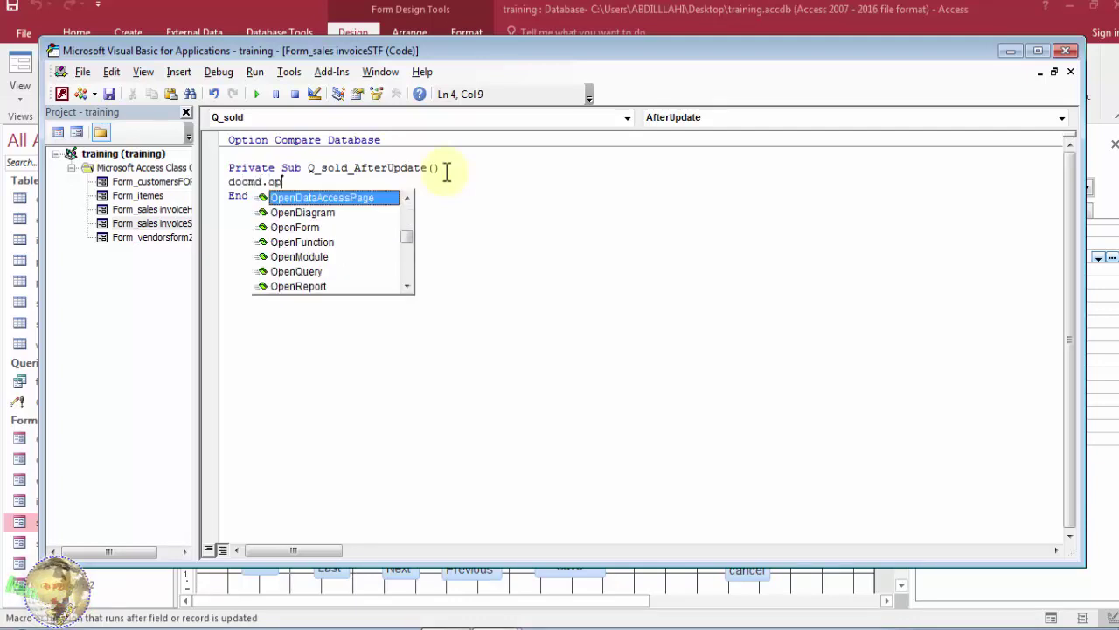
{"action": "left_click", "coordinate": [313, 272]}
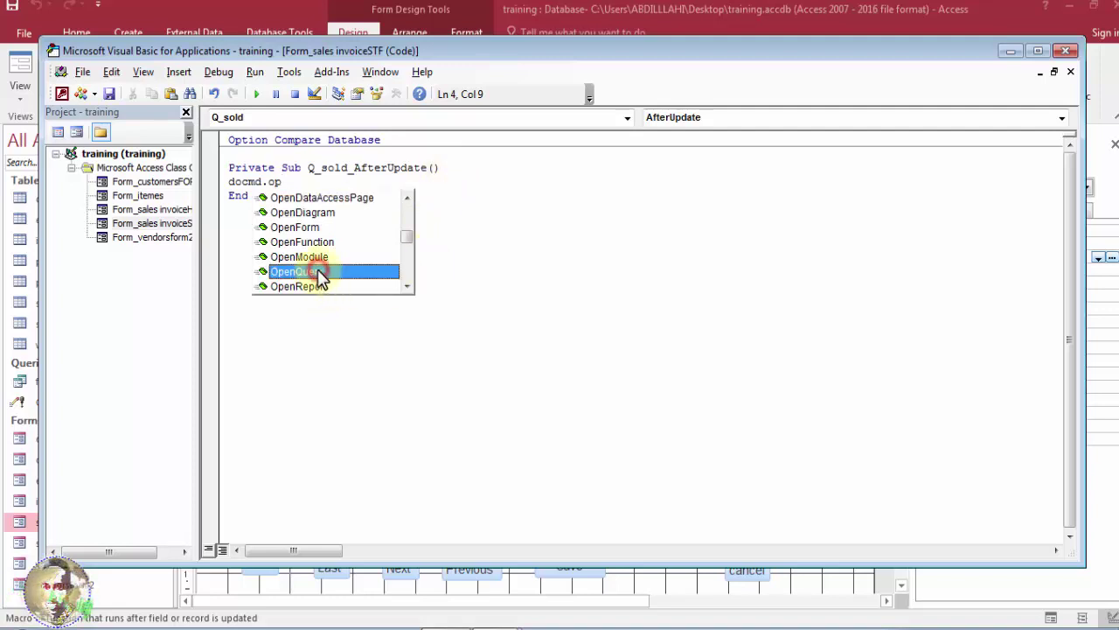
{"action": "double_click", "coordinate": [317, 272]}
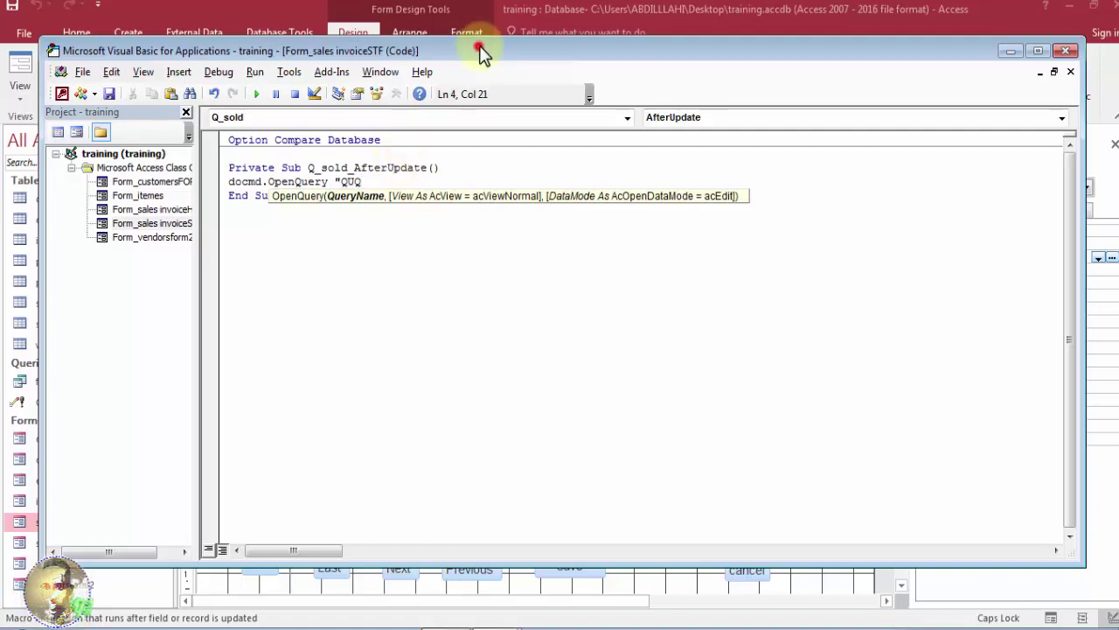
{"action": "left_click_drag", "start_coordinate": [477, 48], "coordinate": [566, 46]}
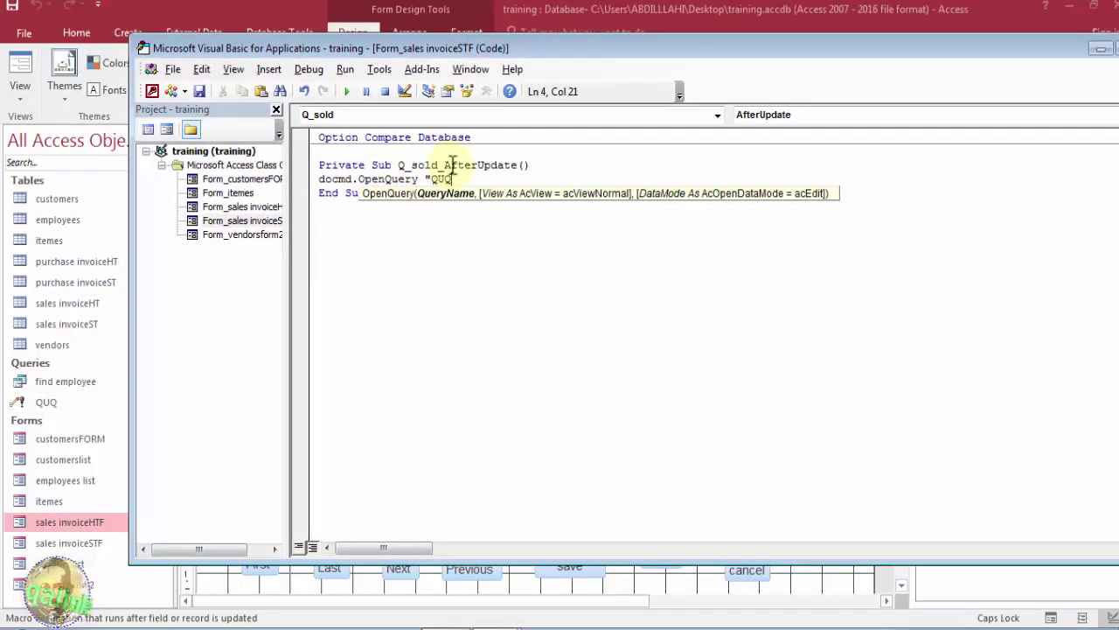
{"action": "type", "text": "\""}
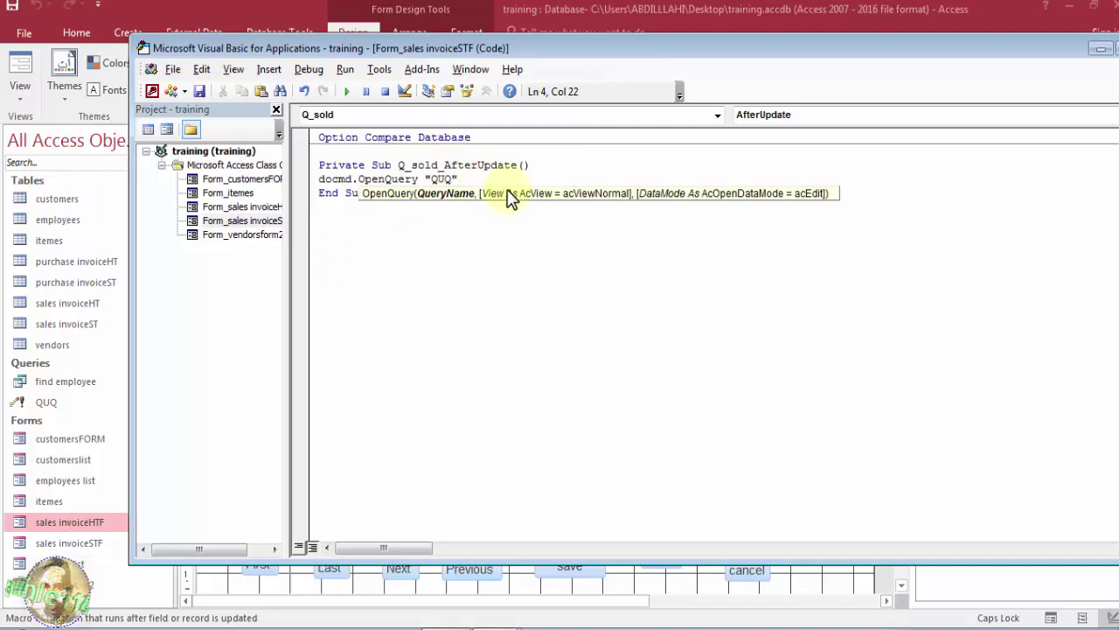
Save the event code and close the Visual Basic editor
{"action": "left_click_drag", "start_coordinate": [825, 51], "coordinate": [787, 55]}
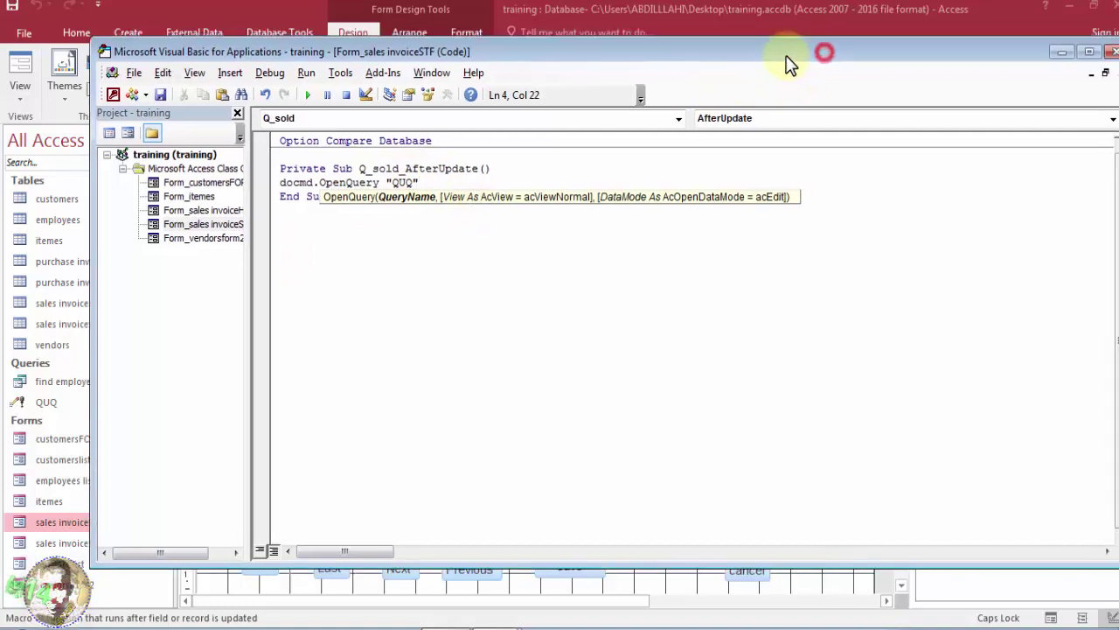
{"action": "left_click", "coordinate": [160, 96]}
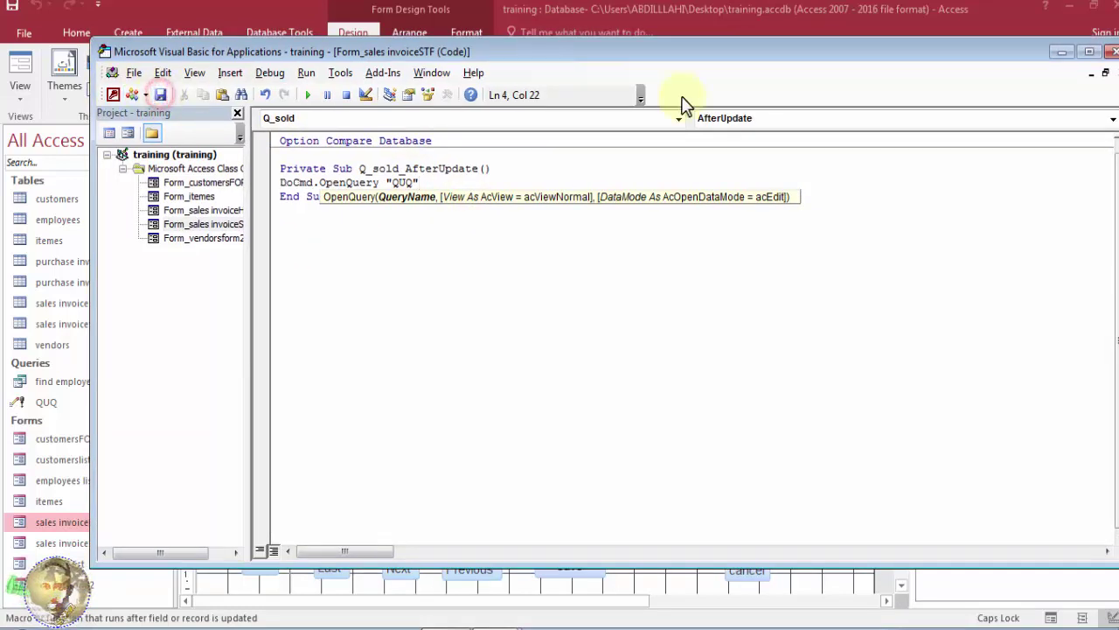
{"action": "left_click", "coordinate": [1111, 52]}
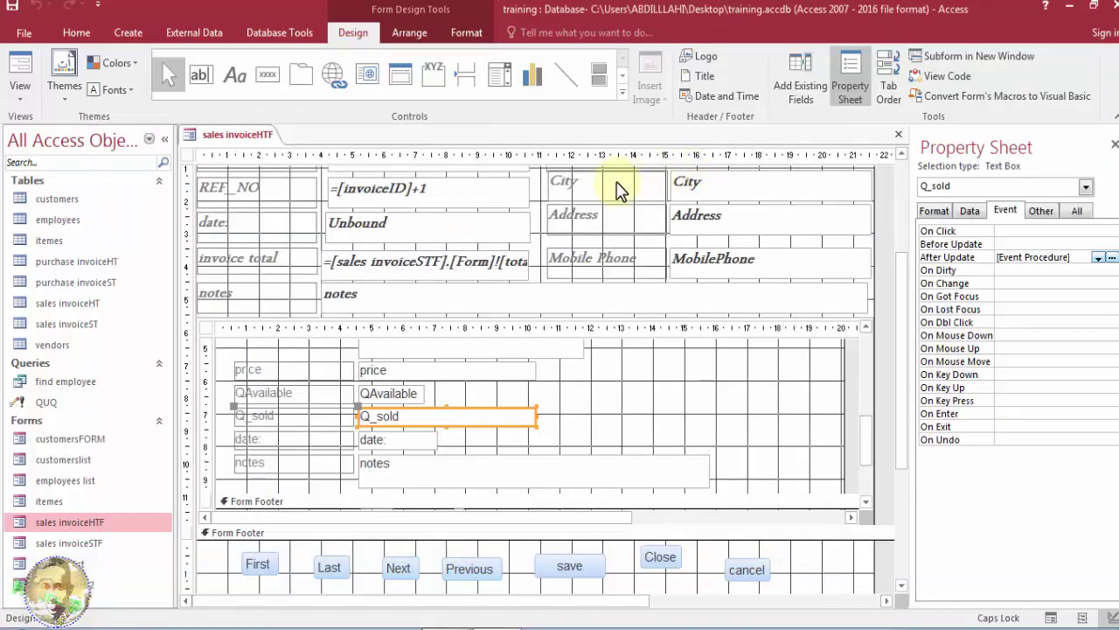
Switch the sales invoiceHTF form to Form View and move its window up so its lower buttons show
{"action": "right_click", "coordinate": [236, 136]}
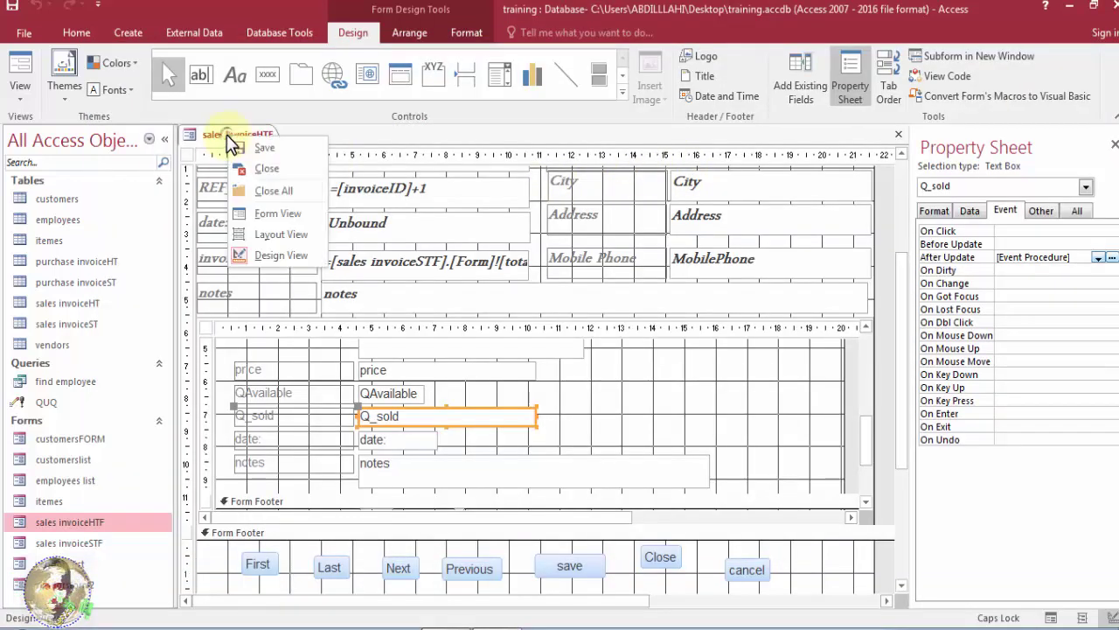
{"action": "left_click", "coordinate": [273, 215]}
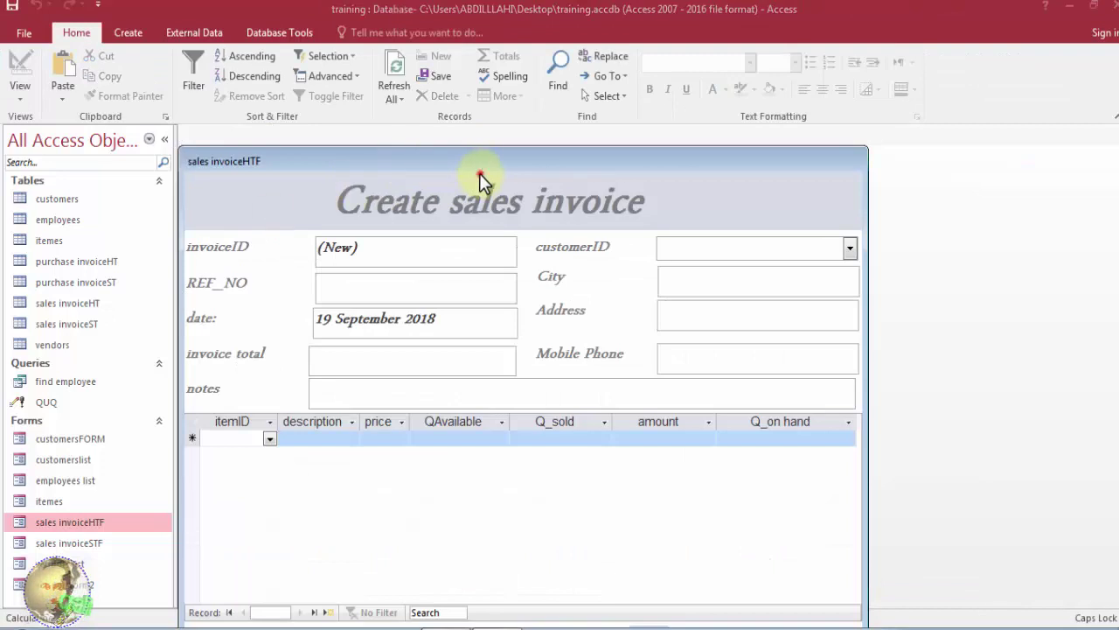
{"action": "left_click_drag", "start_coordinate": [464, 168], "coordinate": [459, 128]}
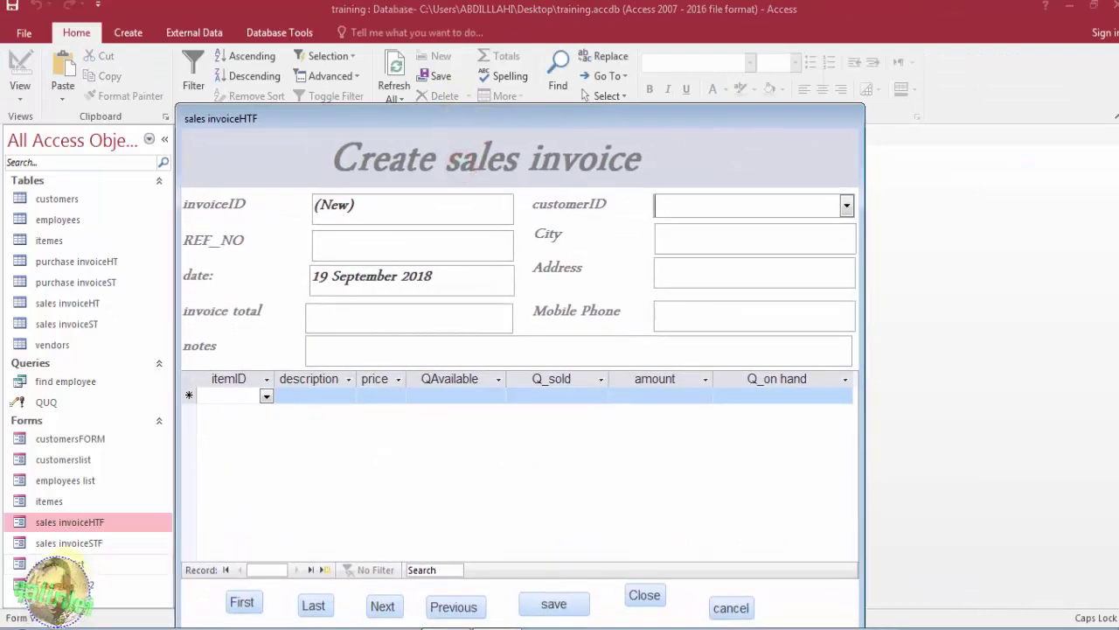
Open the itemes form and check the QAvailable value of the baasto item
{"action": "double_click", "coordinate": [61, 501]}
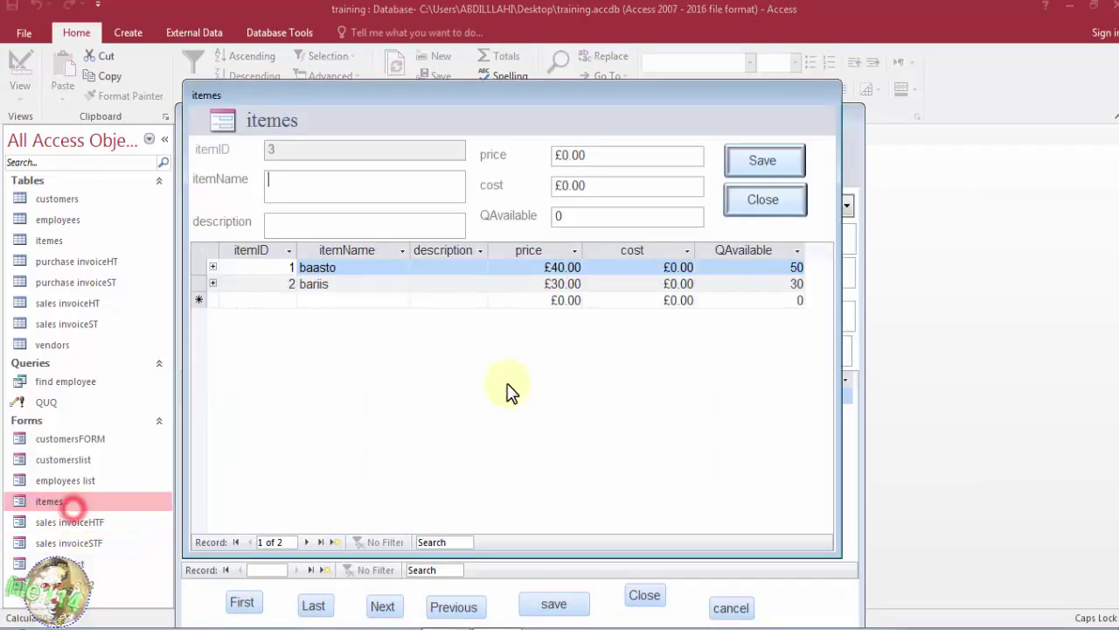
{"action": "left_click", "coordinate": [791, 271]}
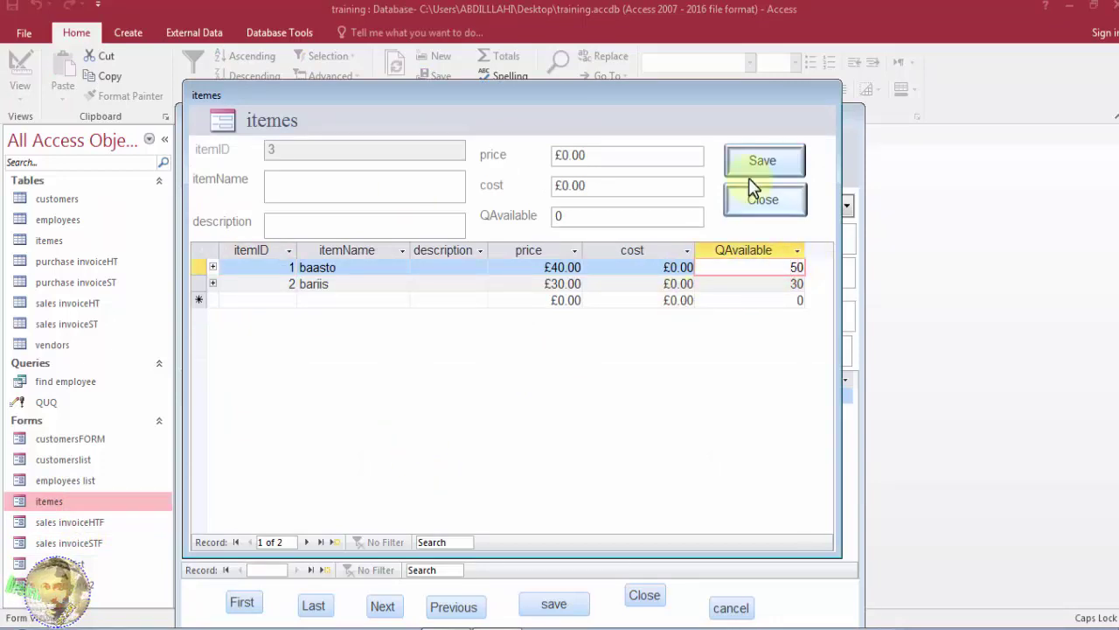
{"action": "left_click", "coordinate": [675, 108]}
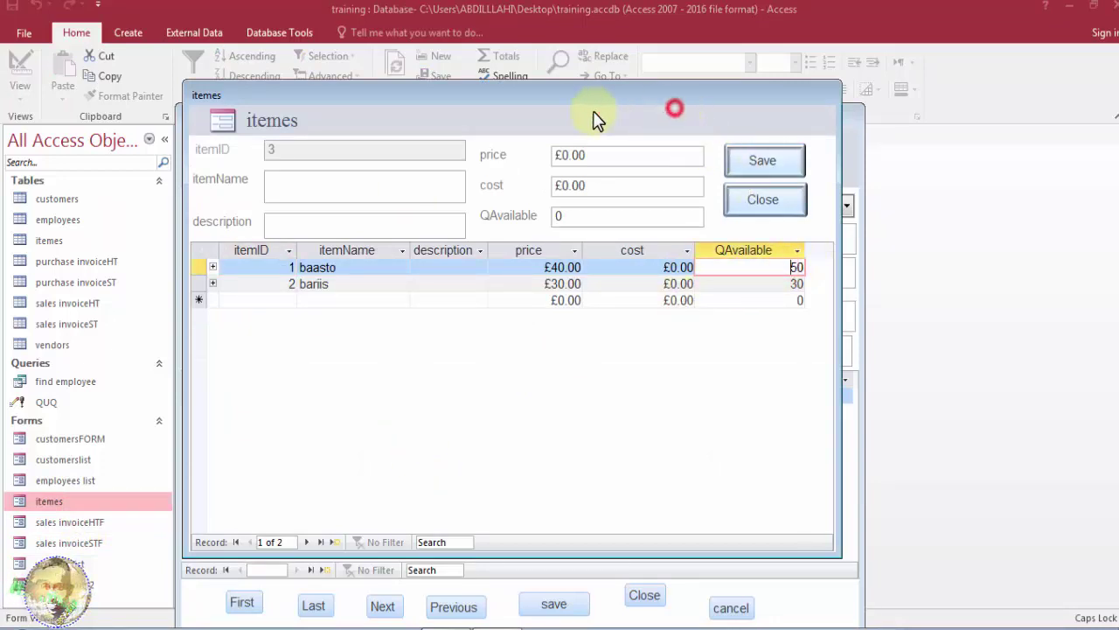
Close the itemes form and start a sales invoice for the first listed customer with the item baasto
{"action": "left_click", "coordinate": [763, 199]}
{"action": "left_click", "coordinate": [845, 207]}
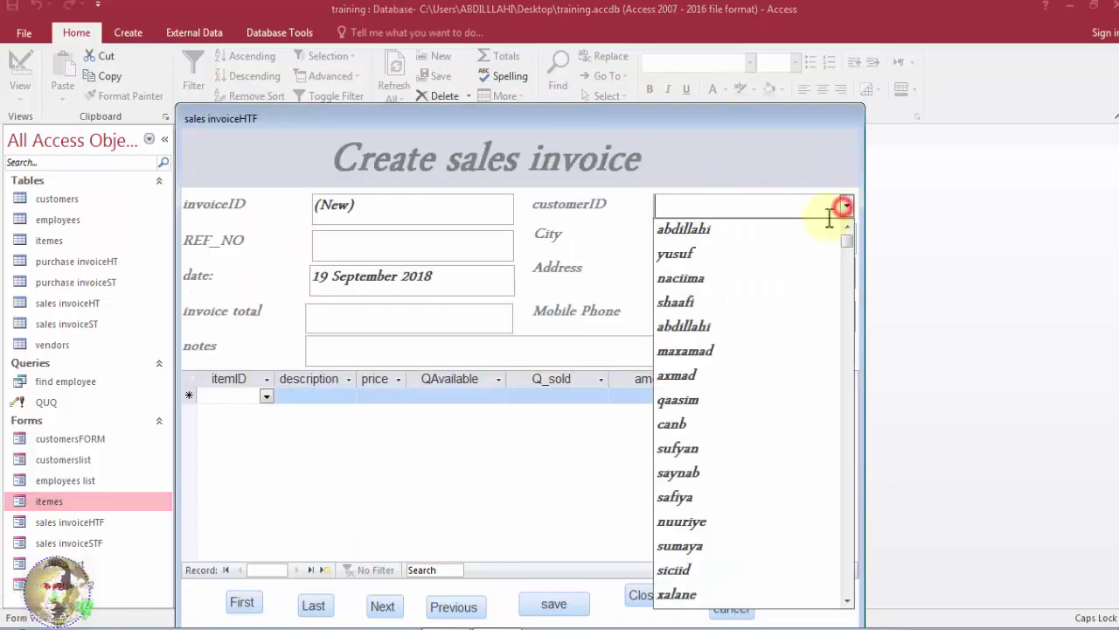
{"action": "left_click", "coordinate": [813, 233]}
{"action": "left_click", "coordinate": [266, 397]}
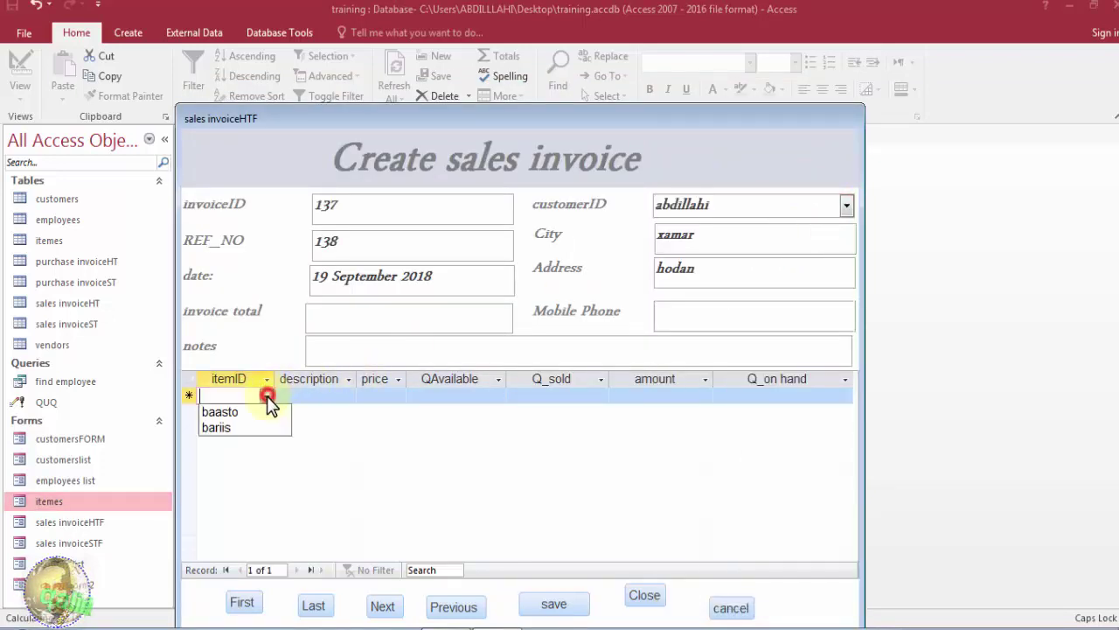
{"action": "left_click", "coordinate": [252, 408]}
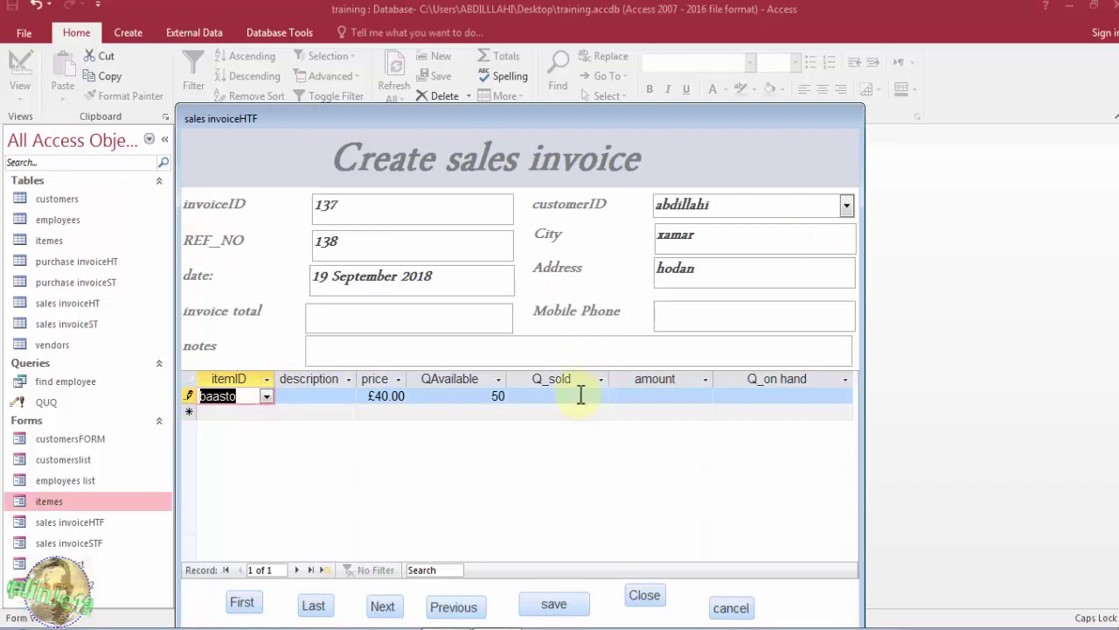
Enter a Q_sold of 10 for baasto, leave the row, and approve running the update query and updating the row
{"action": "left_click", "coordinate": [581, 395]}
{"action": "type", "text": "10"}
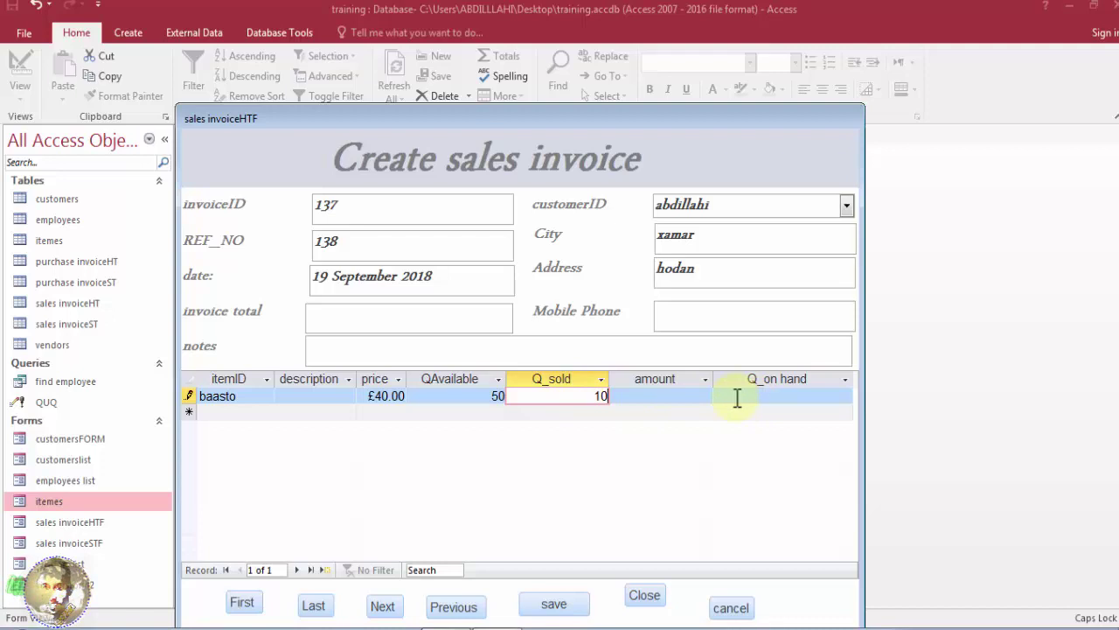
{"action": "type", "text": "10"}
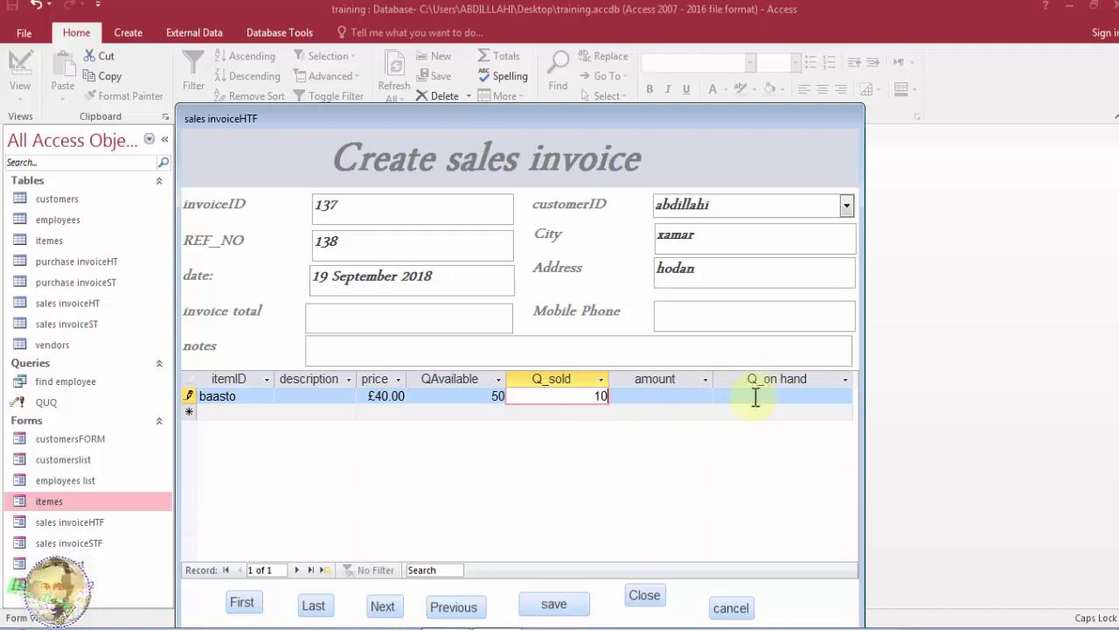
{"action": "left_click", "coordinate": [568, 419]}
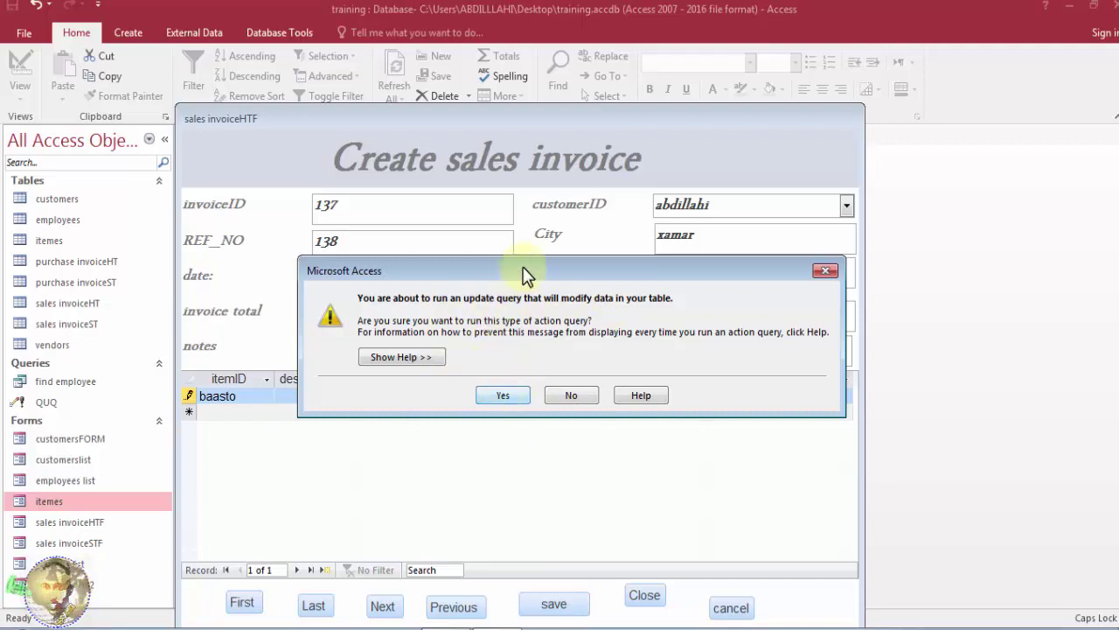
{"action": "left_click", "coordinate": [503, 394]}
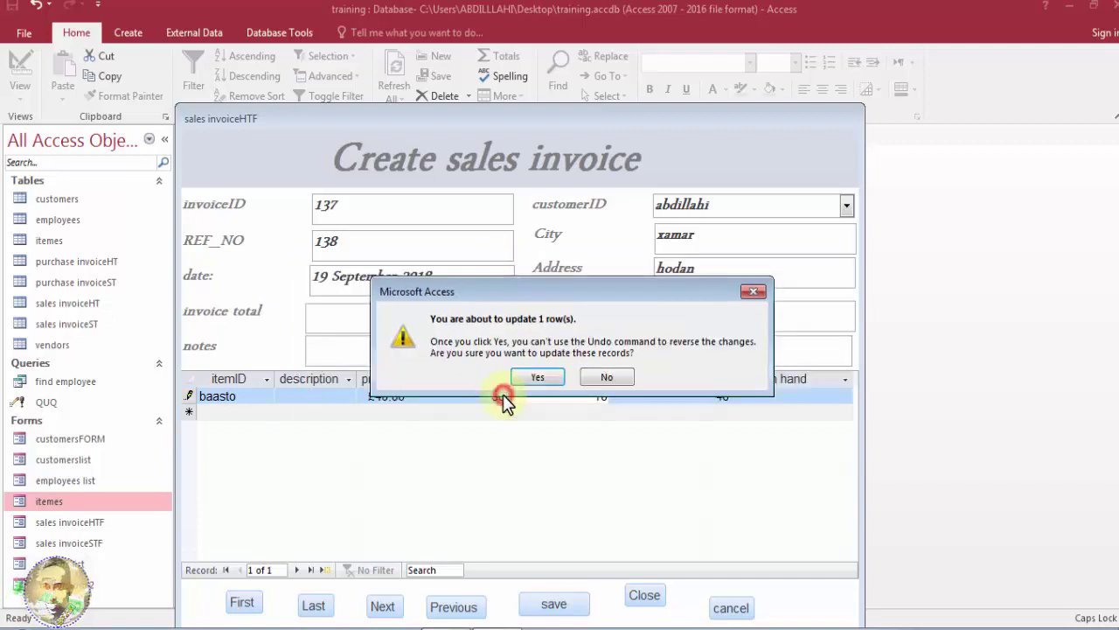
{"action": "left_click", "coordinate": [537, 376]}
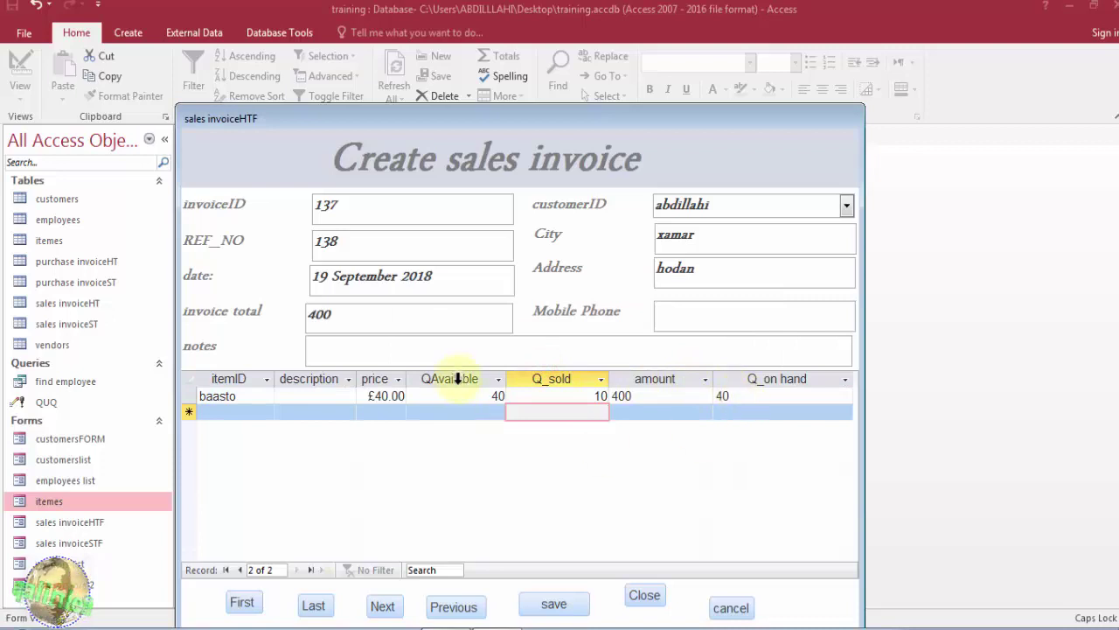
Open the itemes form to check baasto's QAvailable after the sale, and close it again
{"action": "double_click", "coordinate": [85, 503]}
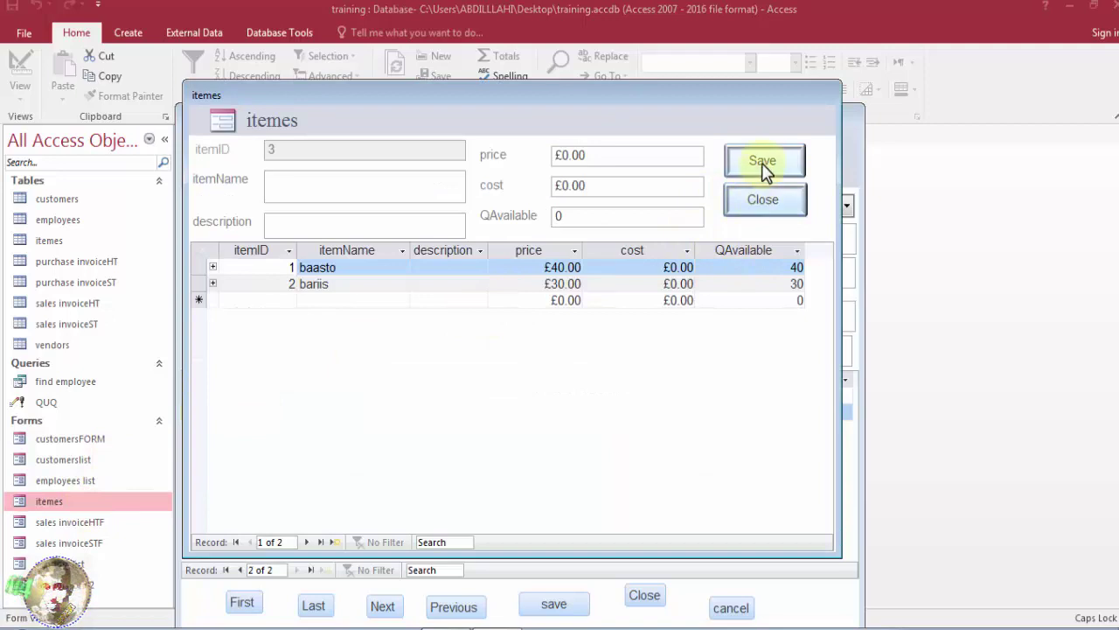
{"action": "left_click", "coordinate": [748, 211]}
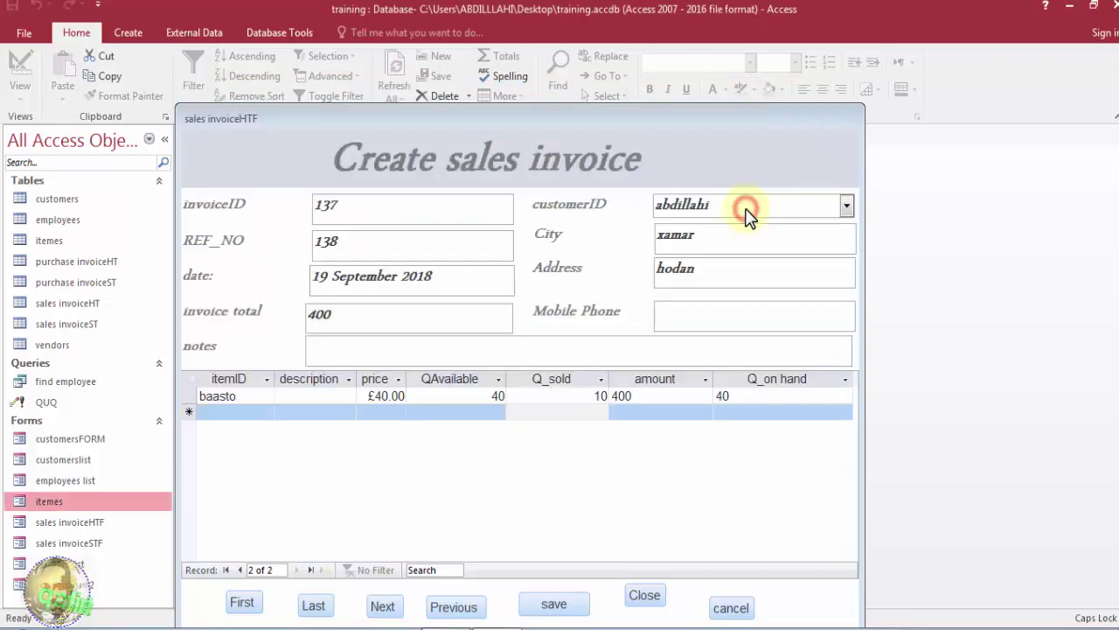
Switch the sales invoiceHTF form to Design View and open the After Update event code of the subform's Q_sold field
{"action": "right_click", "coordinate": [486, 122]}
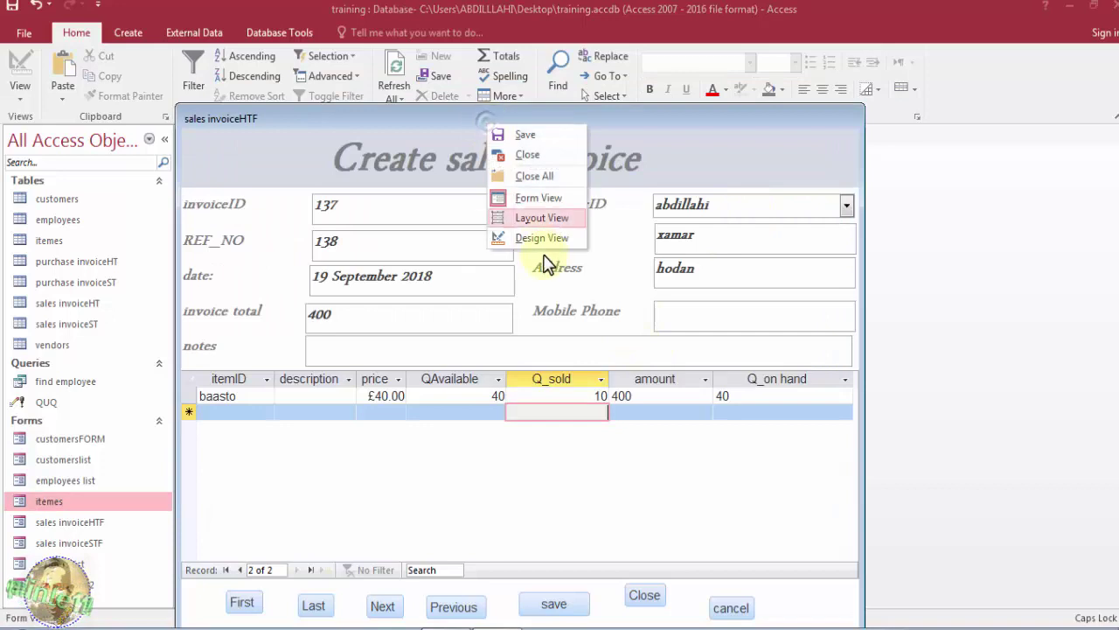
{"action": "left_click", "coordinate": [540, 241]}
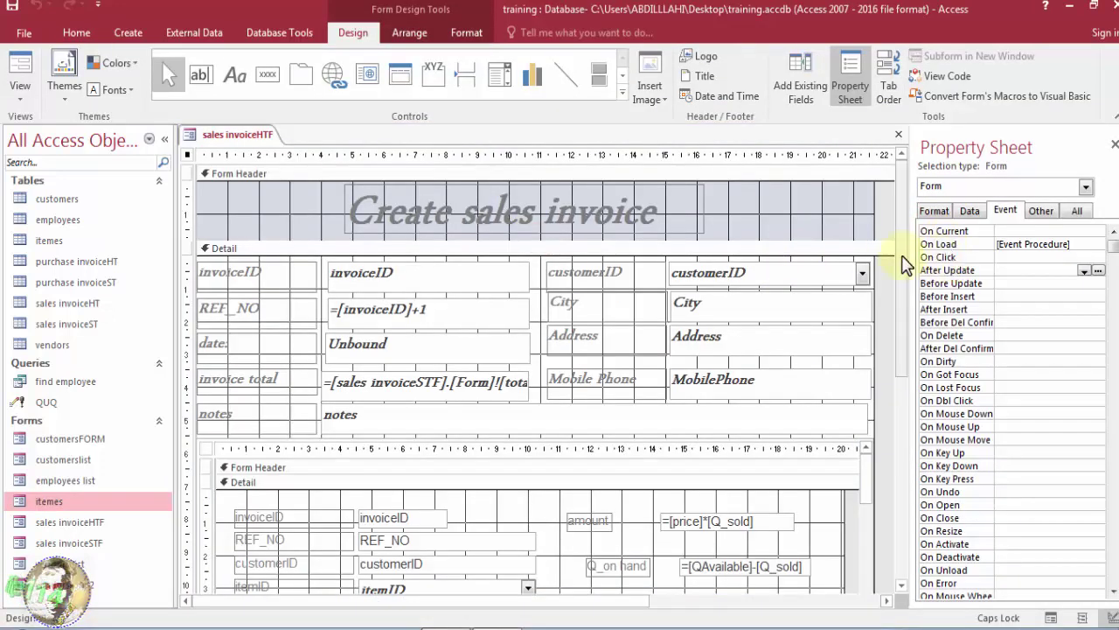
{"action": "scroll", "coordinate": [905, 394], "scroll_direction": "down", "scroll_amount": 5}
{"action": "left_click_drag", "start_coordinate": [862, 320], "coordinate": [862, 394]}
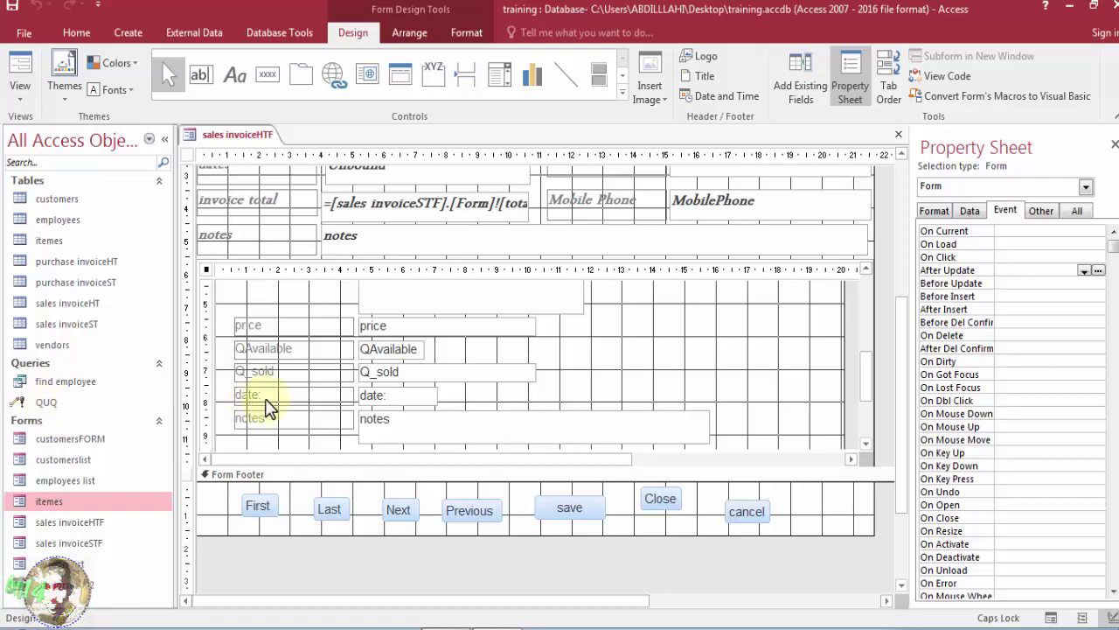
{"action": "left_click", "coordinate": [441, 378]}
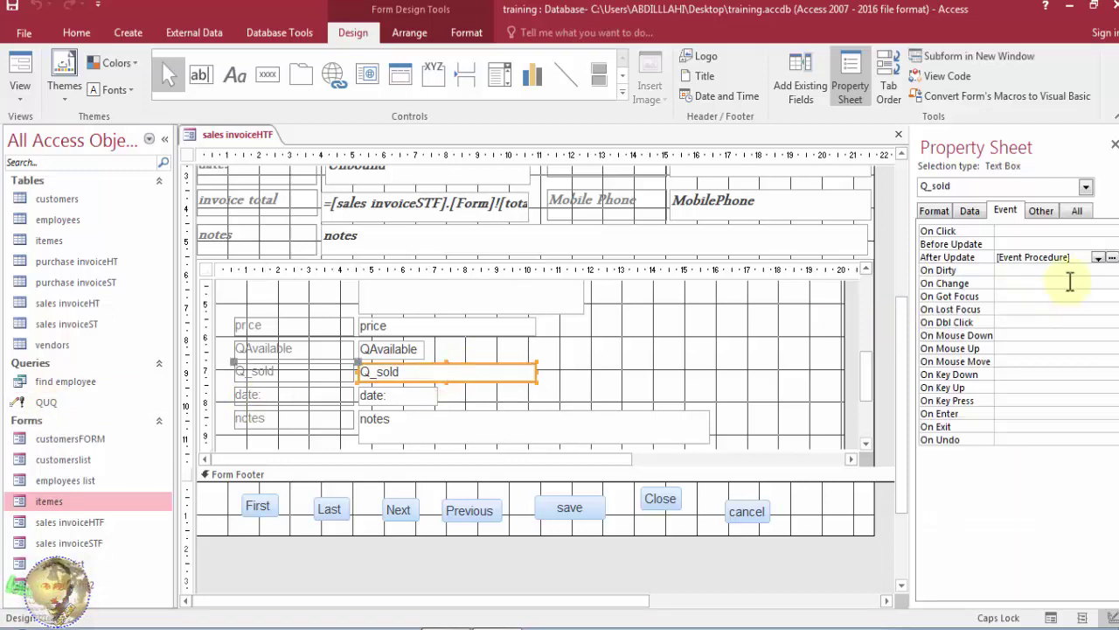
{"action": "left_click", "coordinate": [1111, 258]}
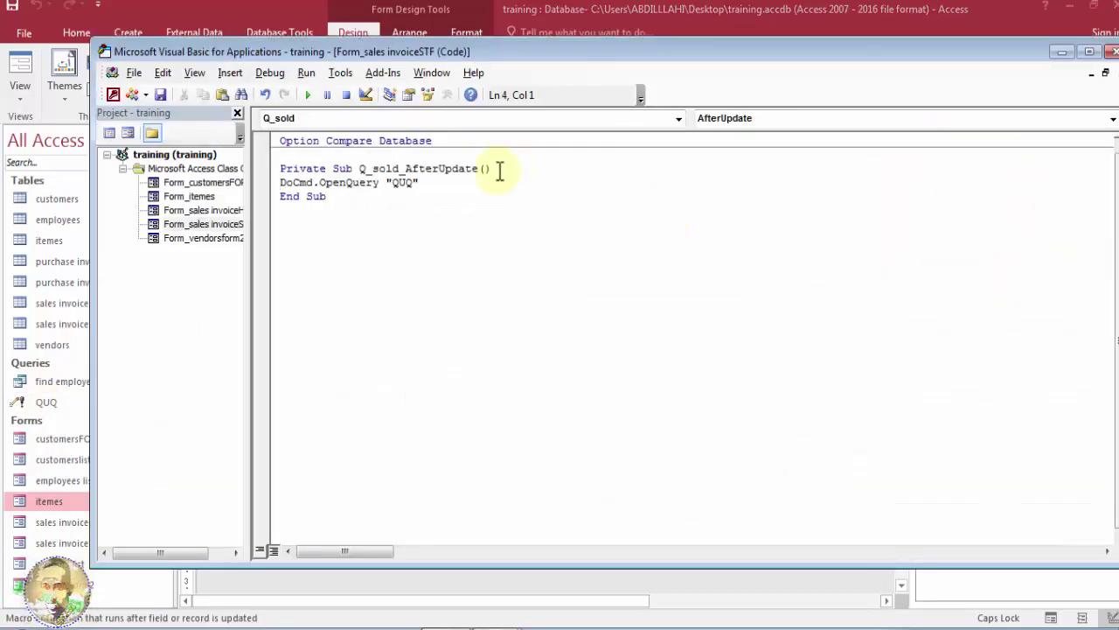
Insert the line DoCmd.SetWarnings False above the OpenQuery line in the Q_sold_AfterUpdate procedure
{"action": "key", "text": "Return"}
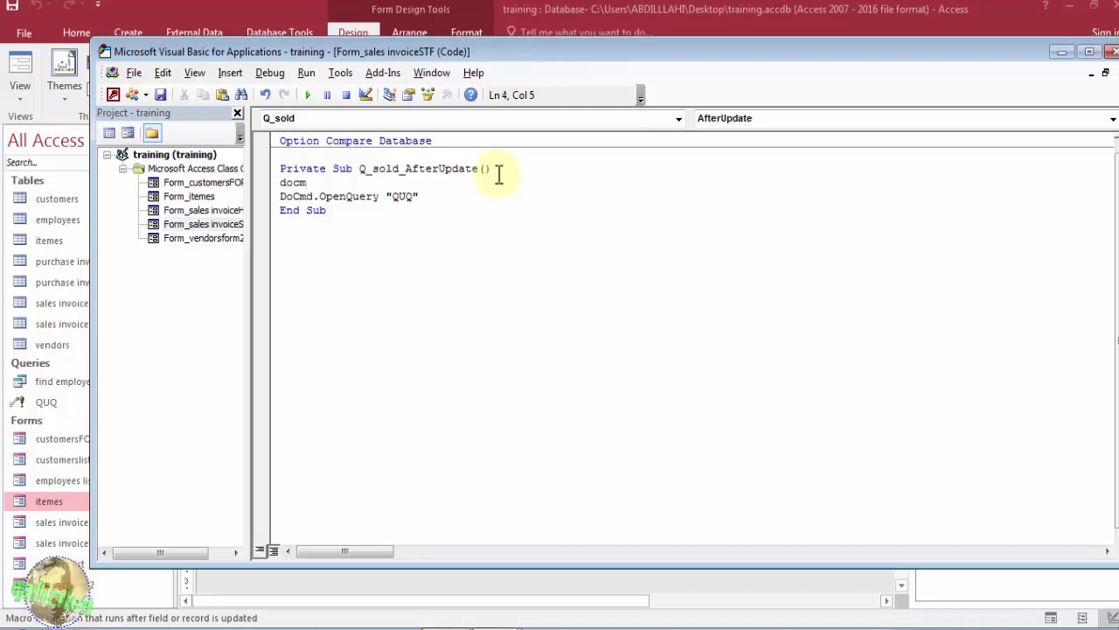
{"action": "type", "text": "docmd."}
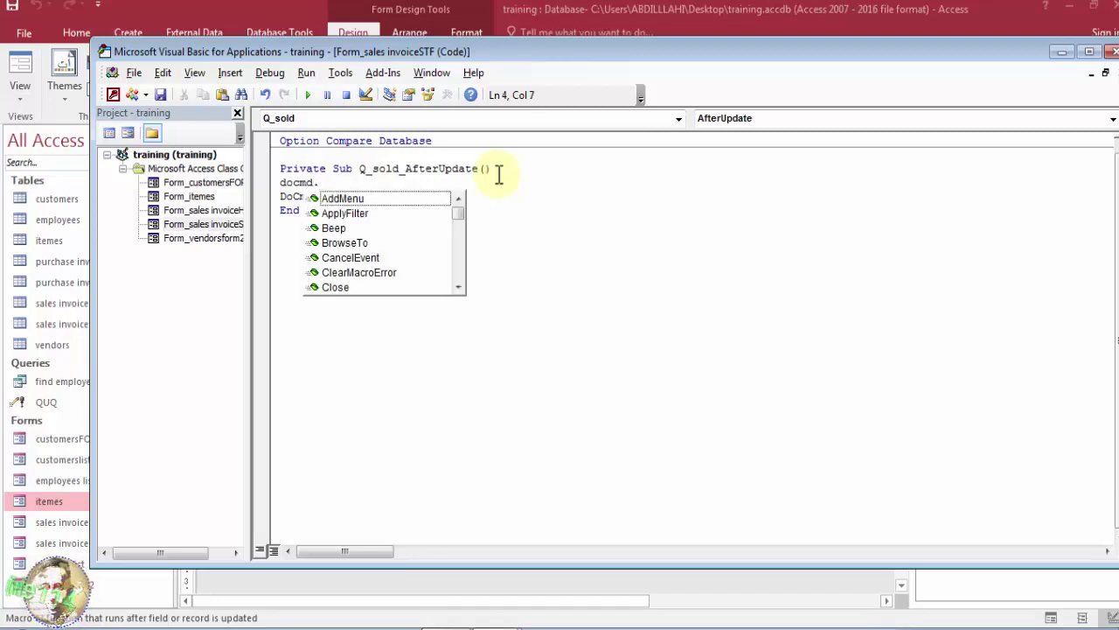
{"action": "type", "text": "se"}
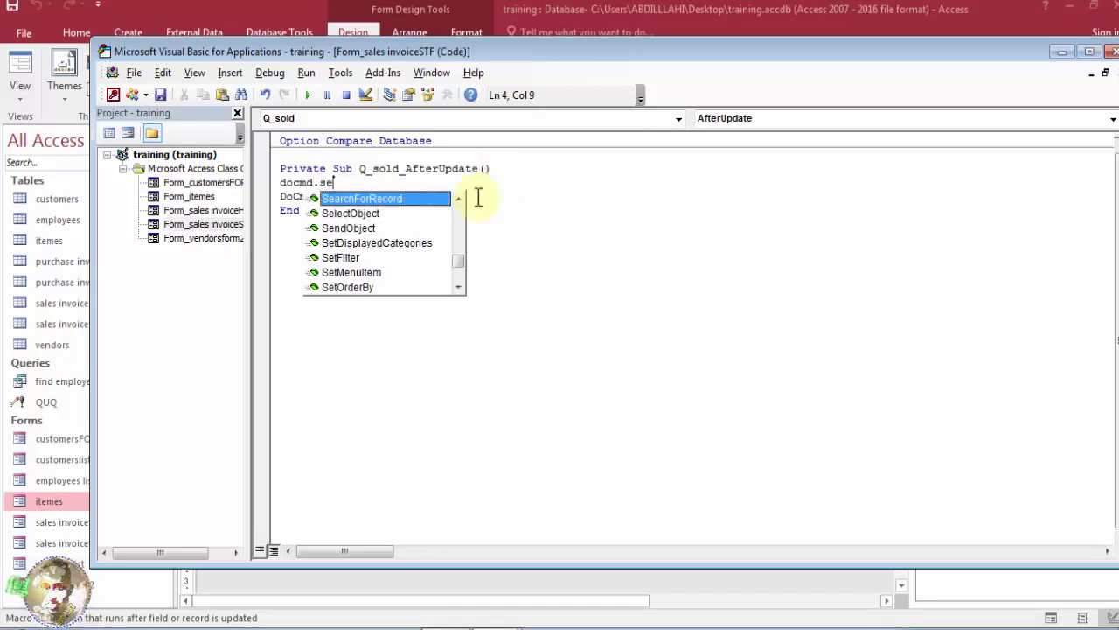
{"action": "type", "text": "wa"}
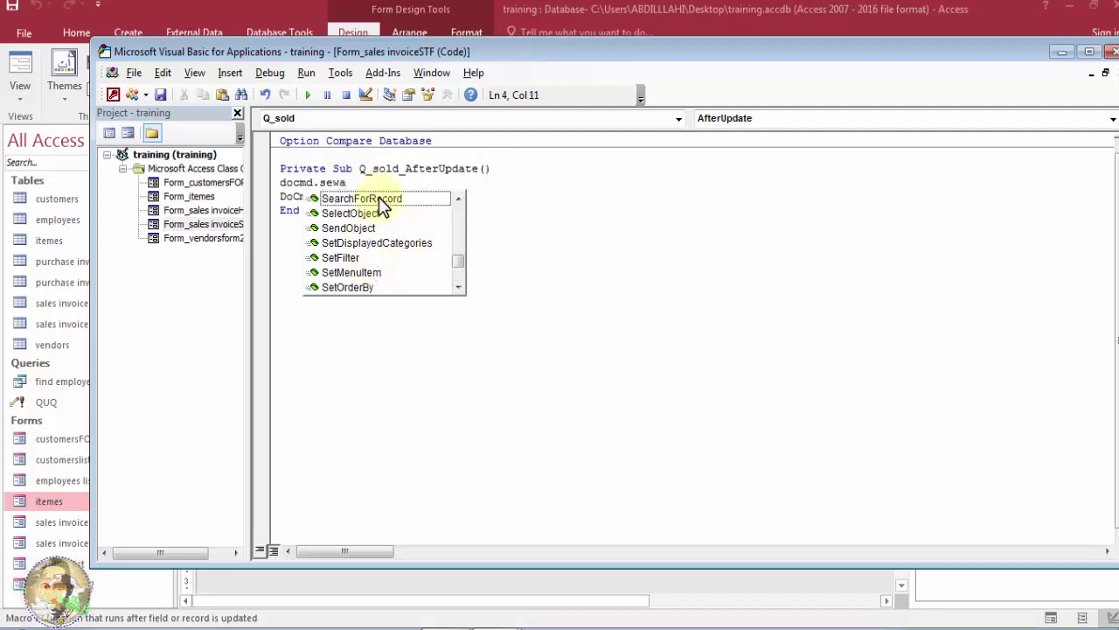
{"action": "key", "text": "BackSpace"}
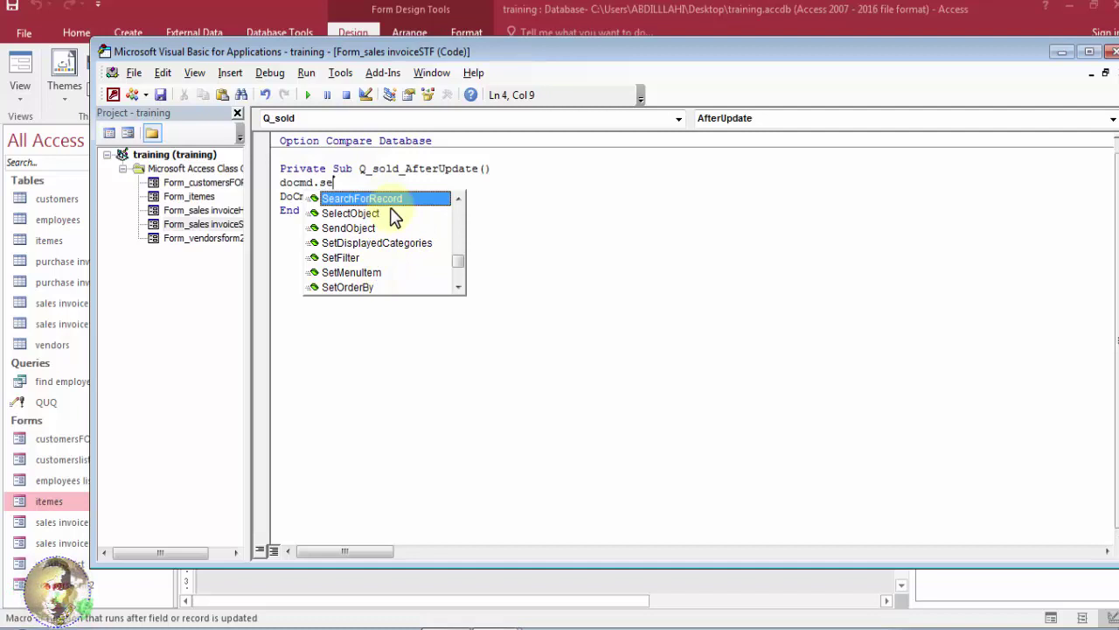
{"action": "type", "text": "t"}
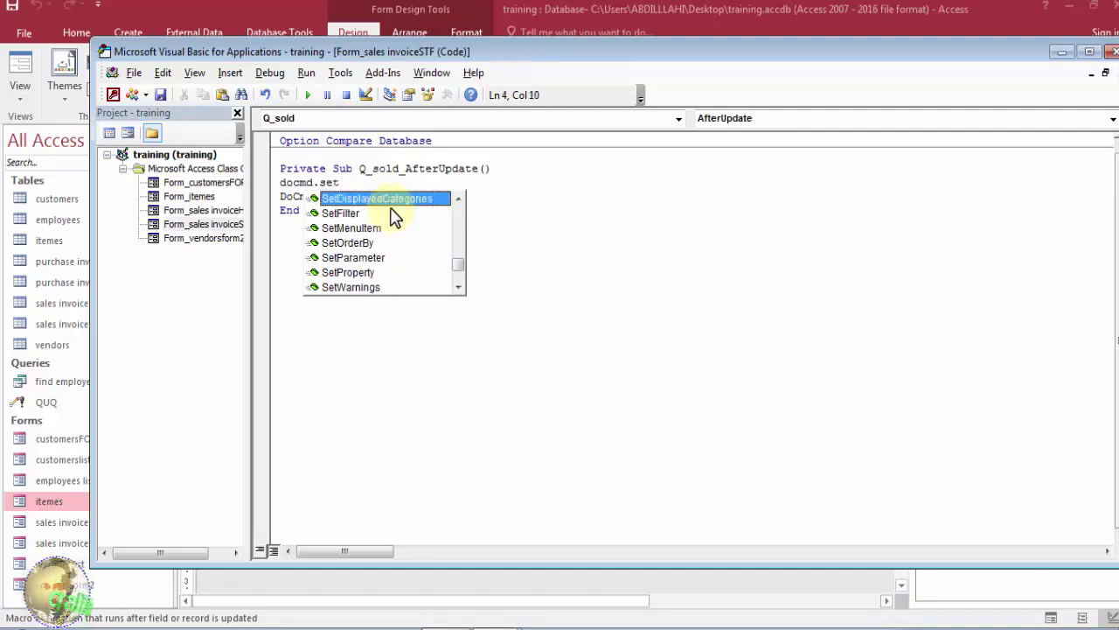
{"action": "left_click", "coordinate": [346, 288]}
{"action": "double_click", "coordinate": [345, 288]}
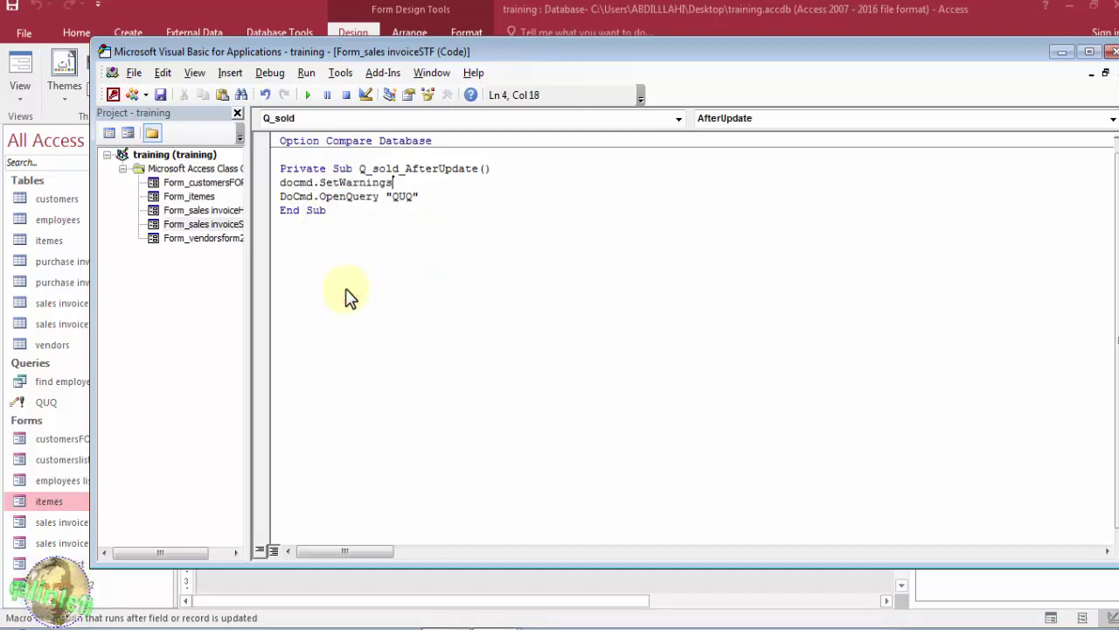
{"action": "left_click", "coordinate": [476, 208]}
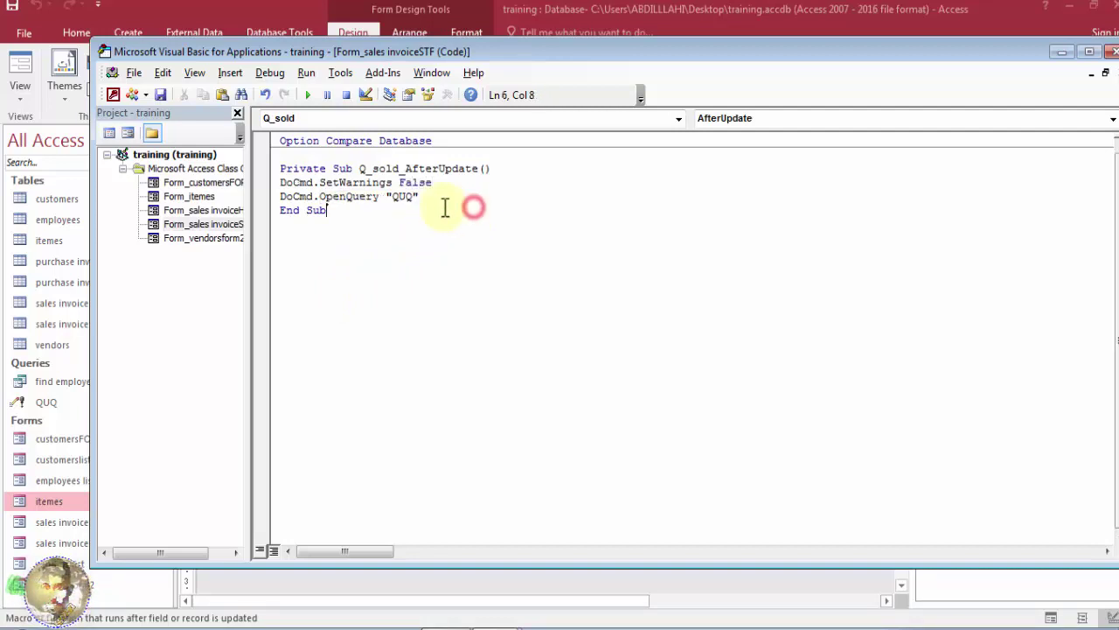
Add the line DoCmd.SetWarnings True below the OpenQuery line in the Q_sold_AfterUpdate procedure
{"action": "left_click_drag", "start_coordinate": [396, 182], "coordinate": [283, 182]}
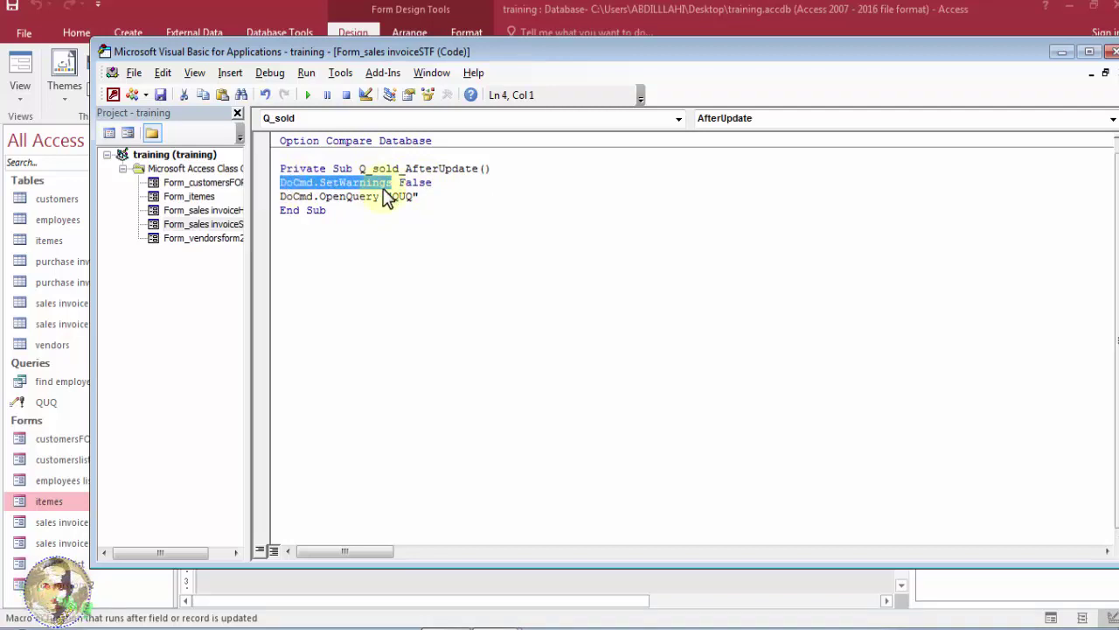
{"action": "left_click", "coordinate": [426, 194]}
{"action": "key", "text": "Return"}
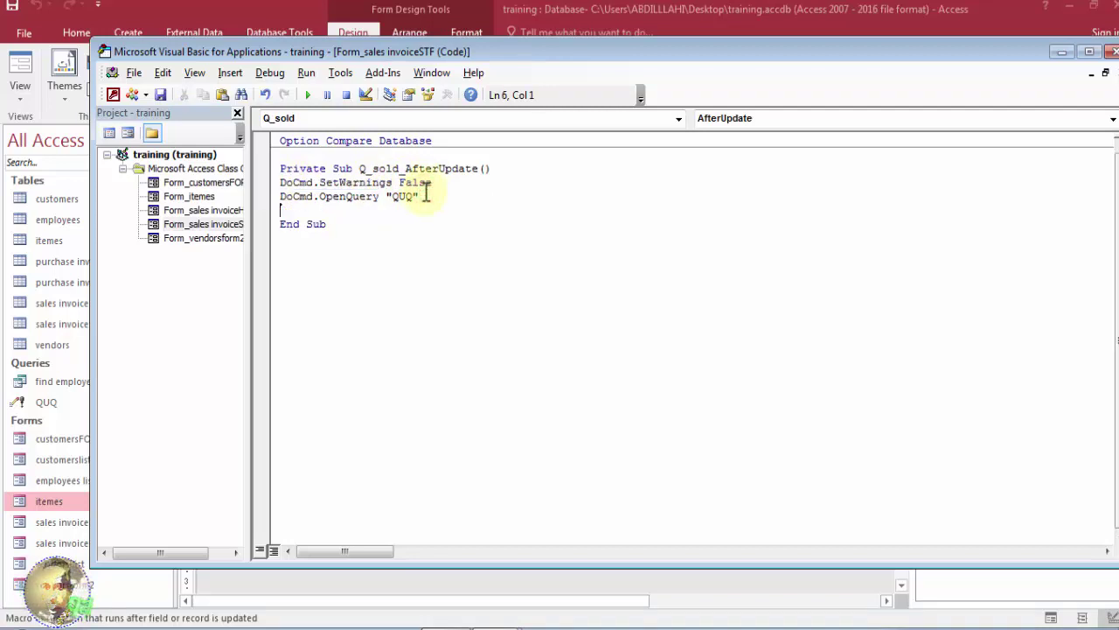
{"action": "type", "text": "DoCmd.SetWarnings"}
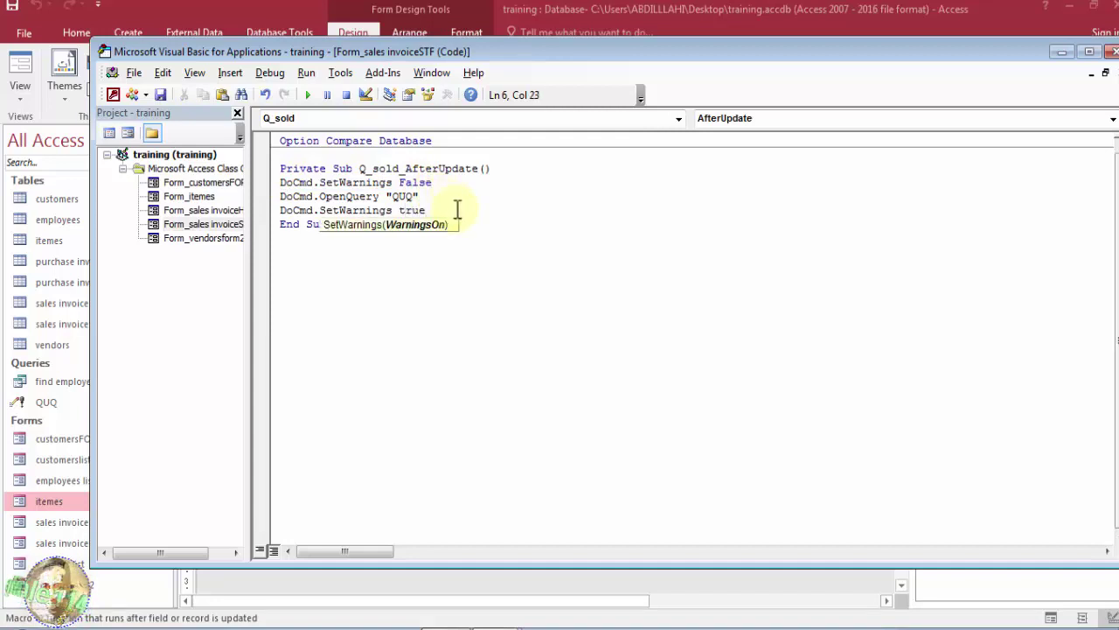
{"action": "type", "text": "true"}
{"action": "key", "text": "Return"}
{"action": "key", "text": "BackSpace"}
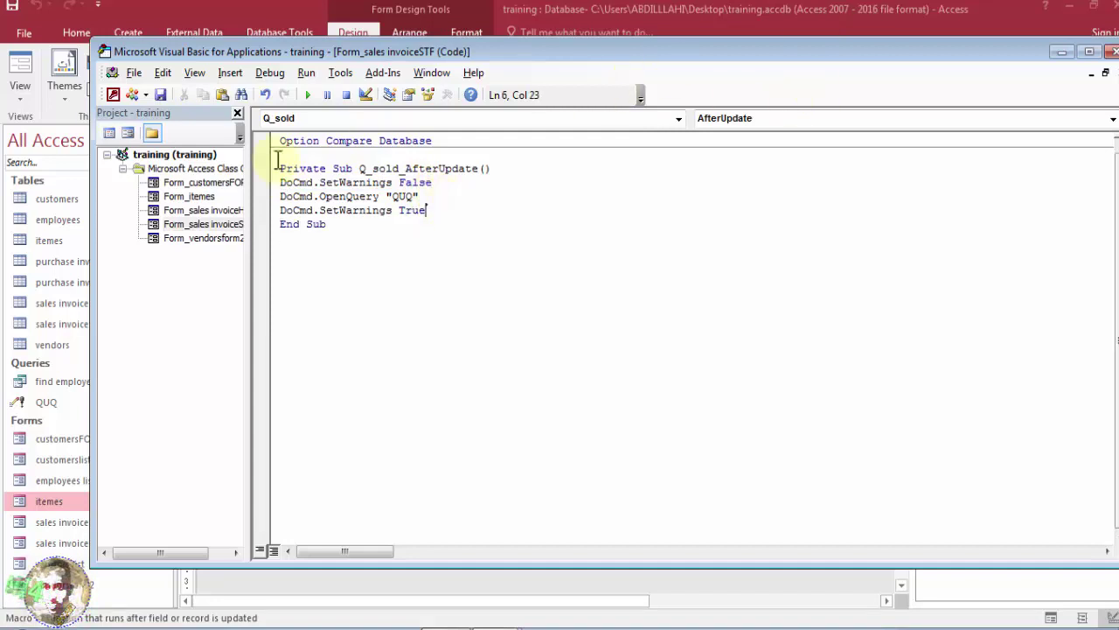
Save the event code, close the Visual Basic editor, and return the sales invoiceHTF form to Form View
{"action": "left_click", "coordinate": [164, 93]}
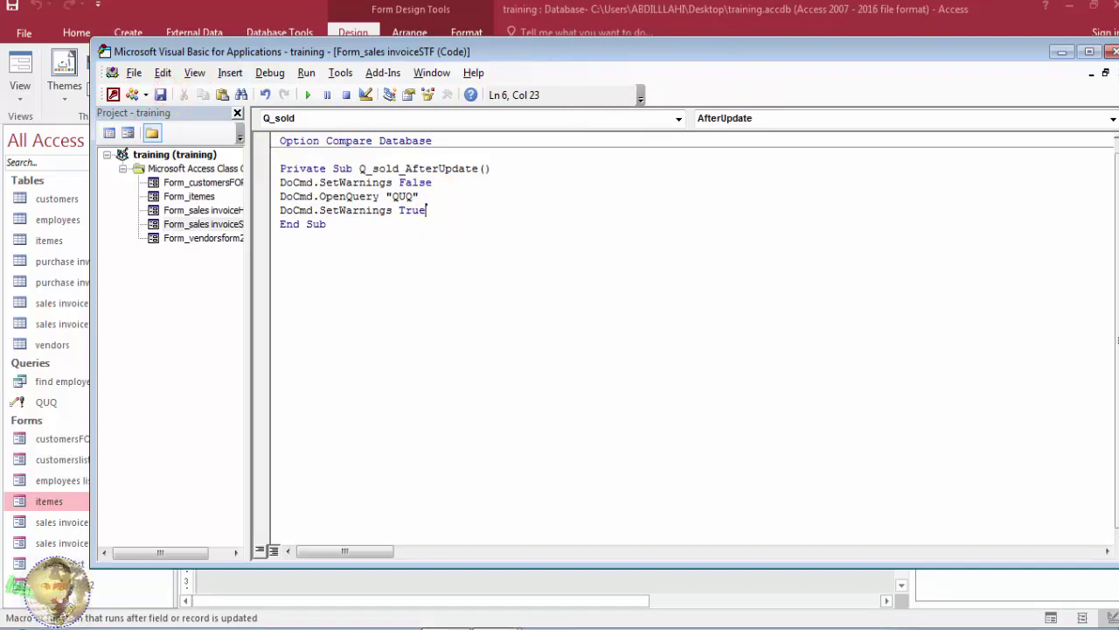
{"action": "left_click", "coordinate": [1113, 53]}
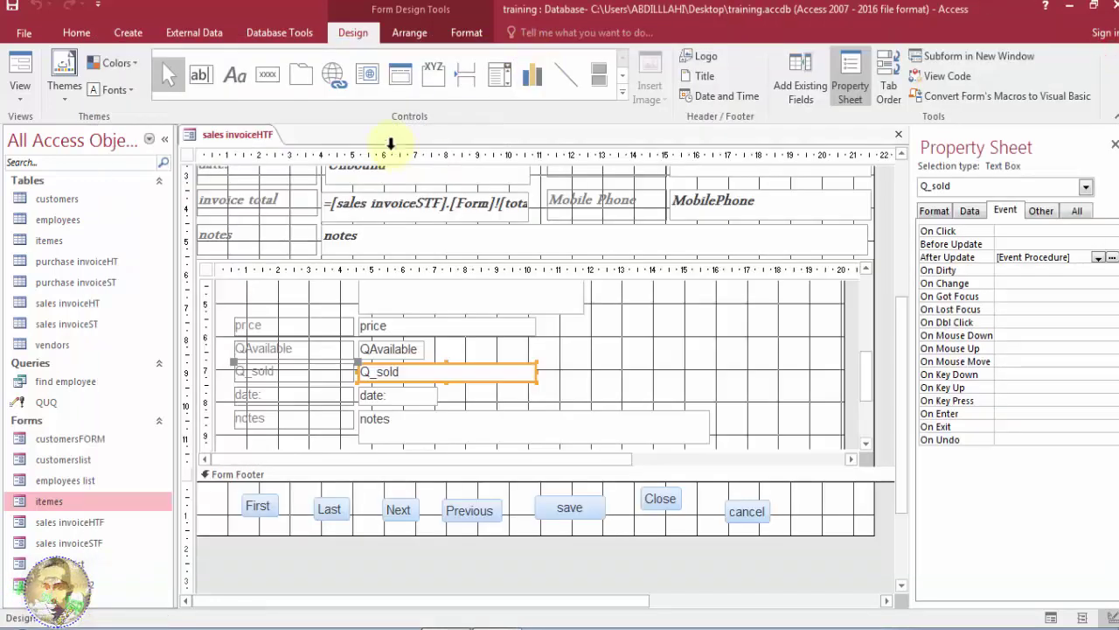
{"action": "right_click", "coordinate": [230, 136]}
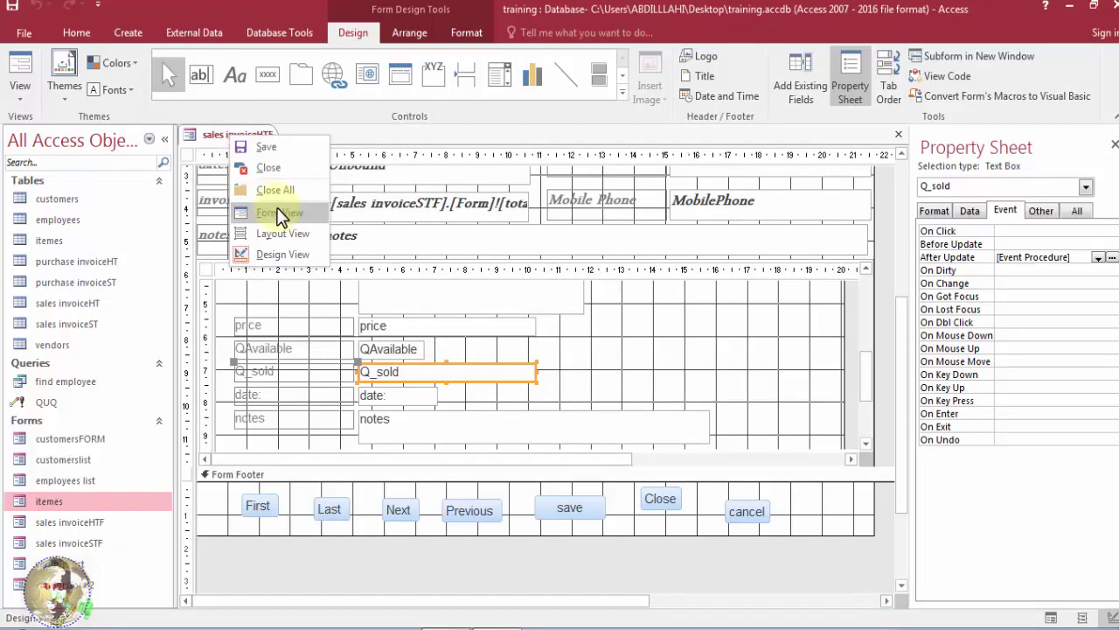
{"action": "left_click", "coordinate": [278, 212]}
{"action": "left_click", "coordinate": [437, 153]}
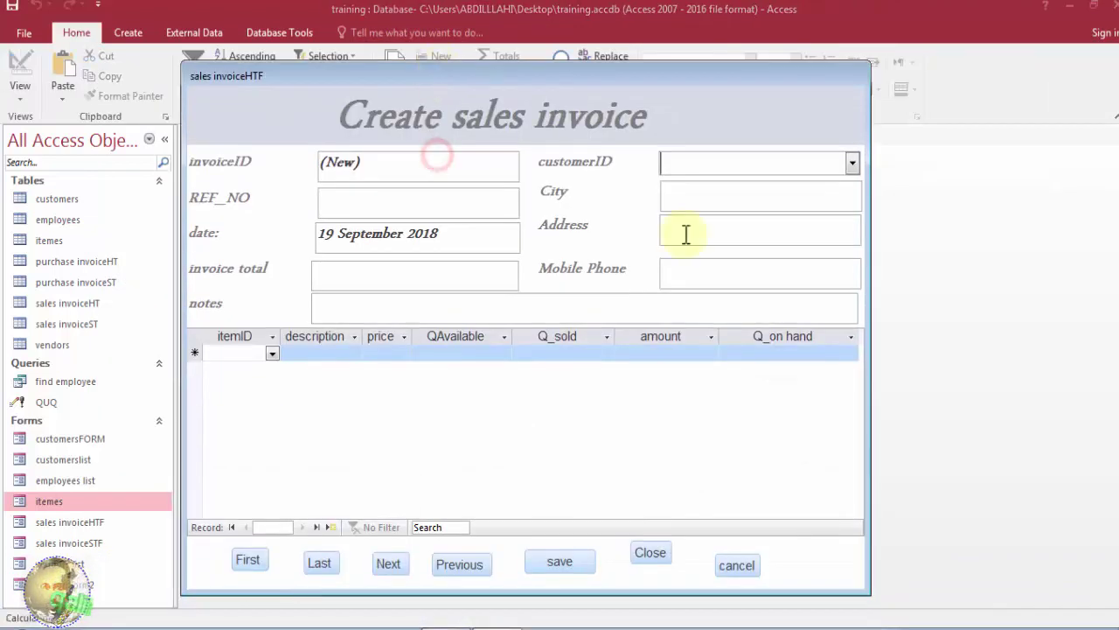
Start a new sales invoice for the second listed customer and choose baasto as its item
{"action": "left_click", "coordinate": [493, 357]}
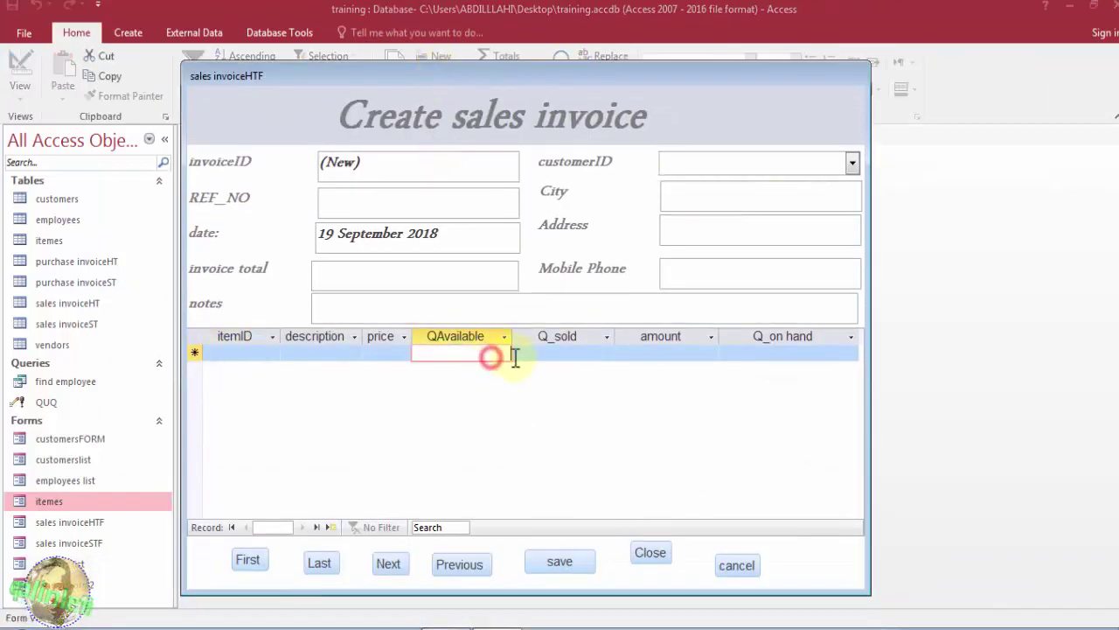
{"action": "left_click", "coordinate": [849, 163]}
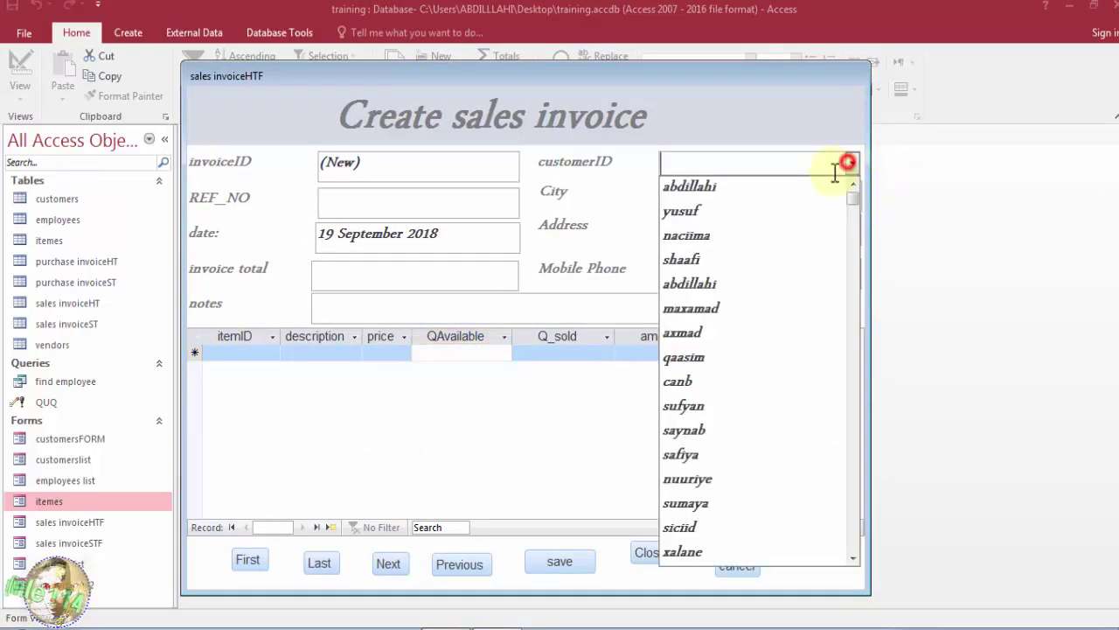
{"action": "left_click", "coordinate": [805, 211]}
{"action": "left_click", "coordinate": [262, 350]}
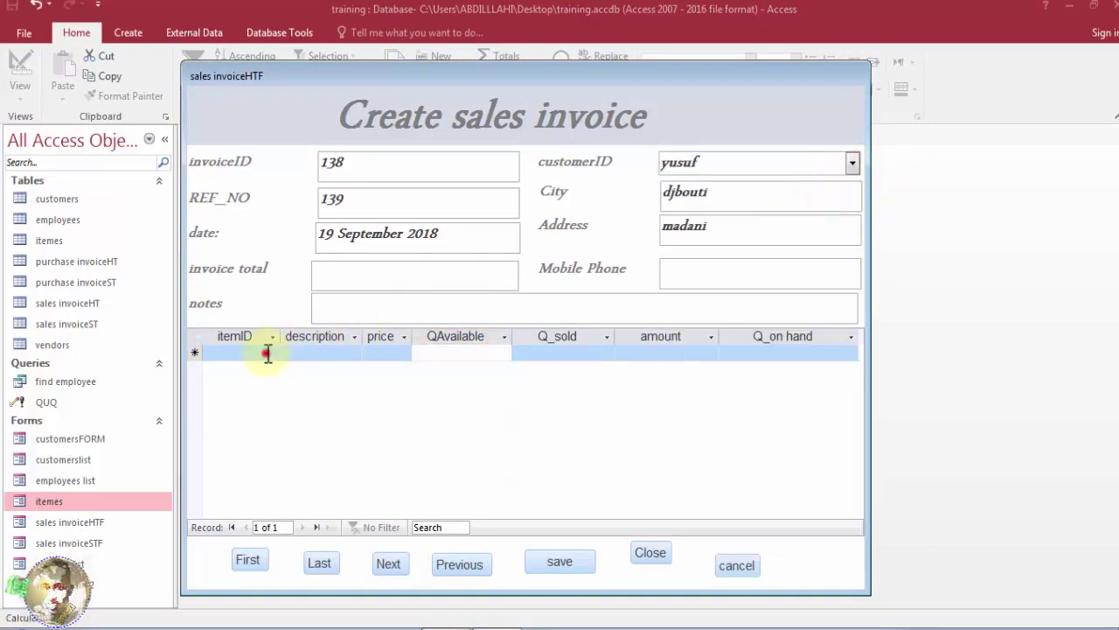
{"action": "left_click", "coordinate": [272, 353]}
{"action": "left_click", "coordinate": [269, 369]}
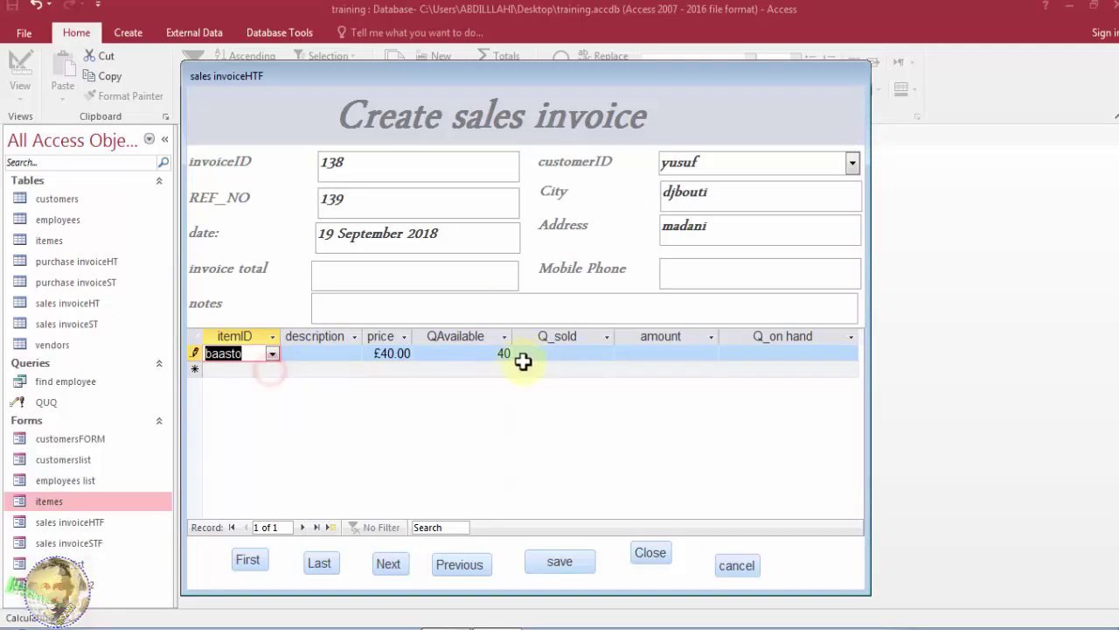
Enter 10 as Q_sold on the baasto line and add a second baasto line with Q_sold 10
{"action": "left_click", "coordinate": [591, 353]}
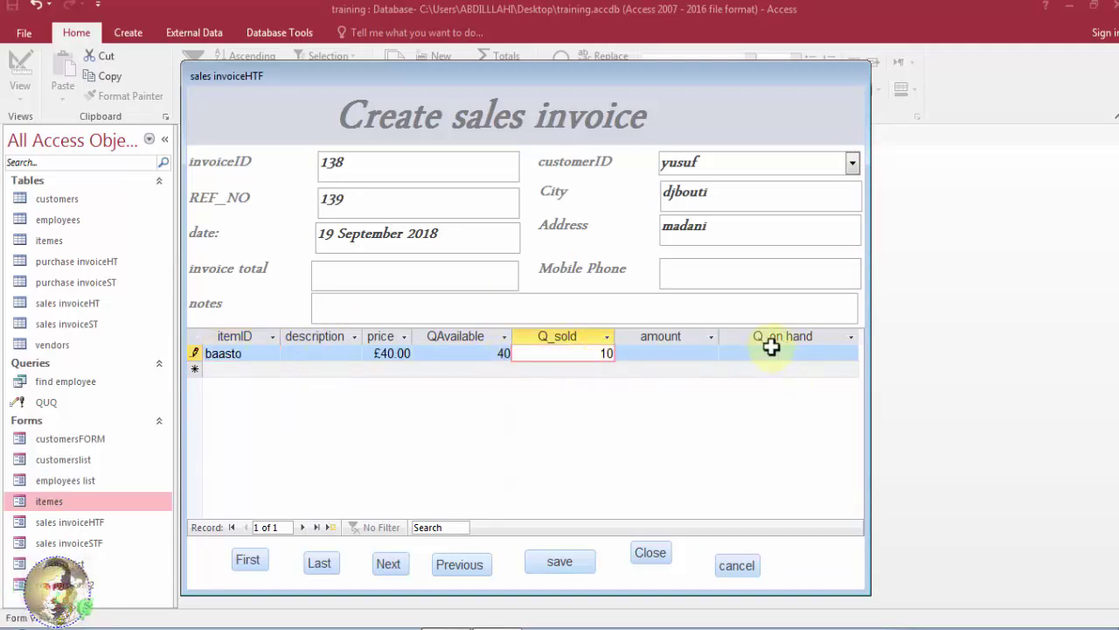
{"action": "left_click", "coordinate": [542, 371]}
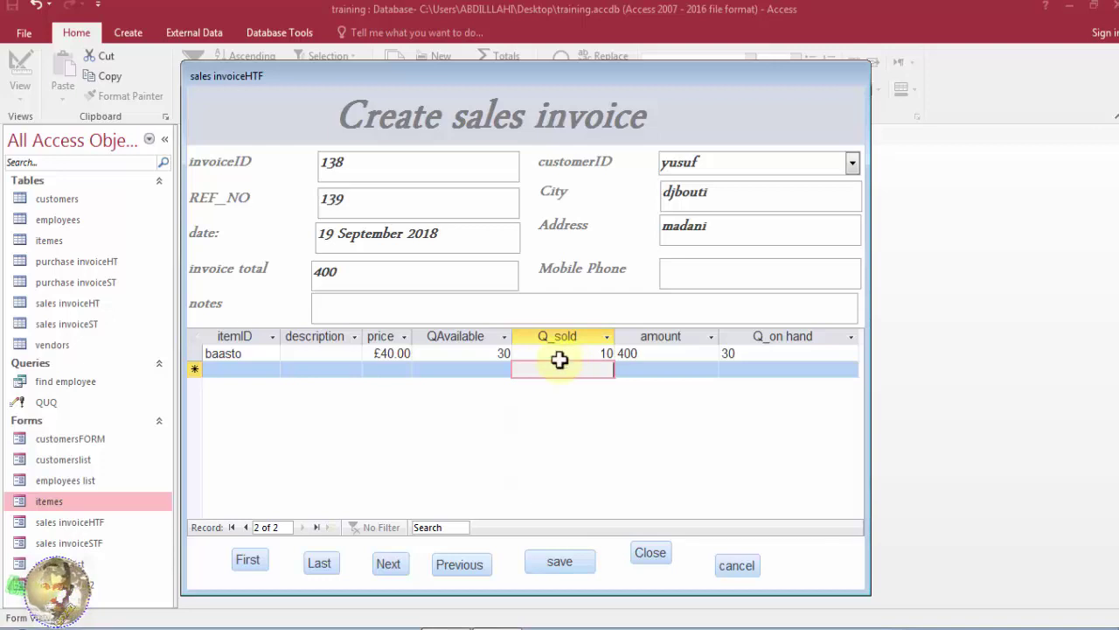
{"action": "left_click", "coordinate": [259, 369]}
{"action": "left_click", "coordinate": [271, 370]}
{"action": "key", "text": "Down"}
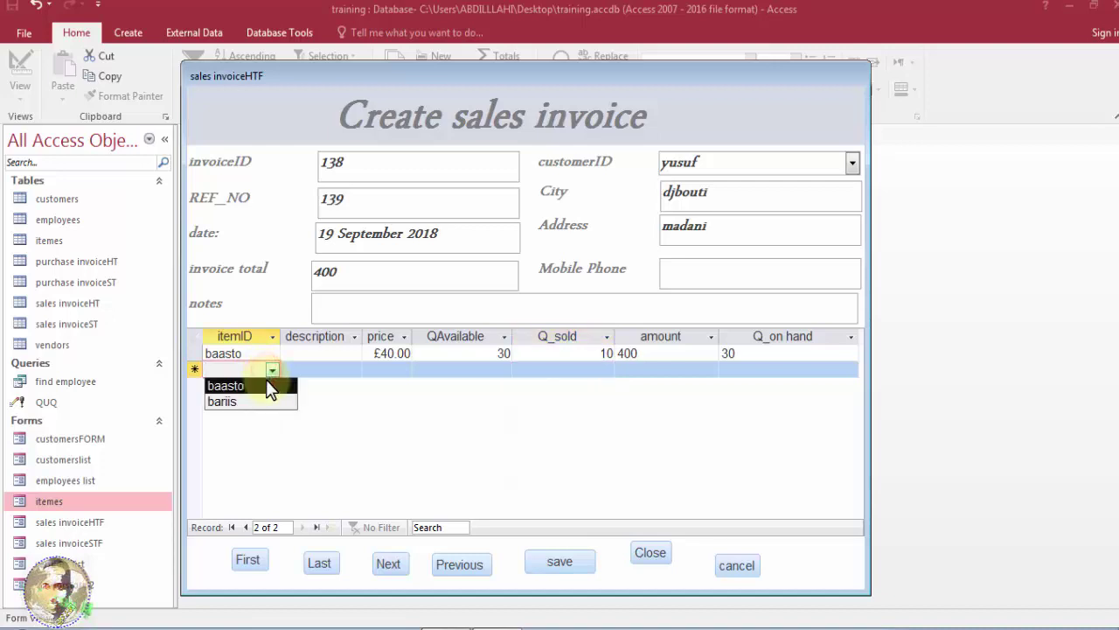
{"action": "key", "text": "Return"}
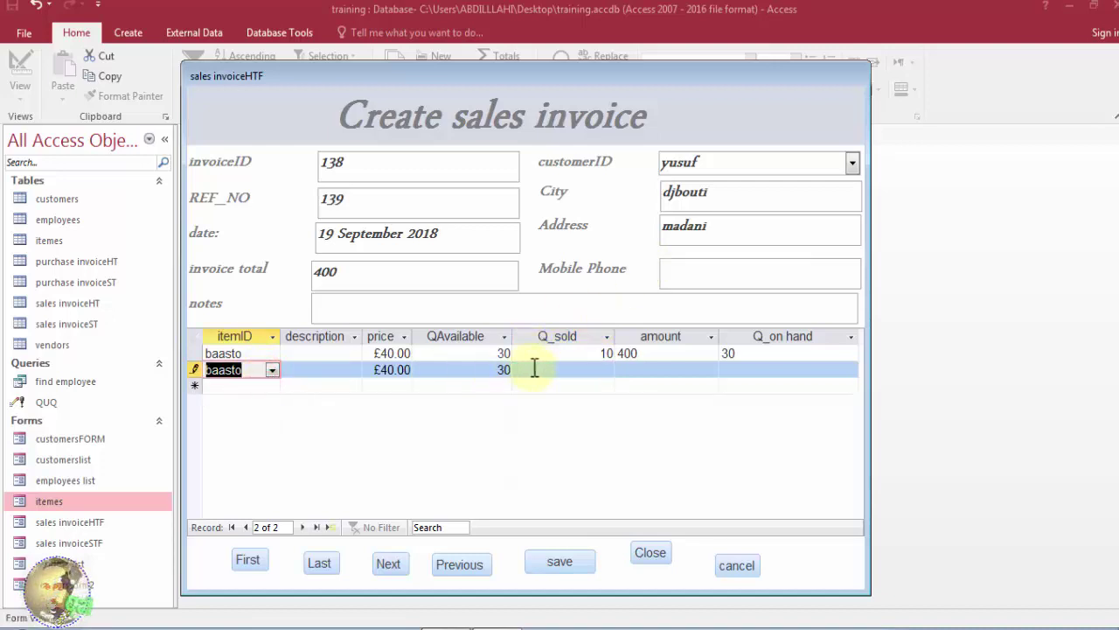
{"action": "left_click", "coordinate": [577, 374]}
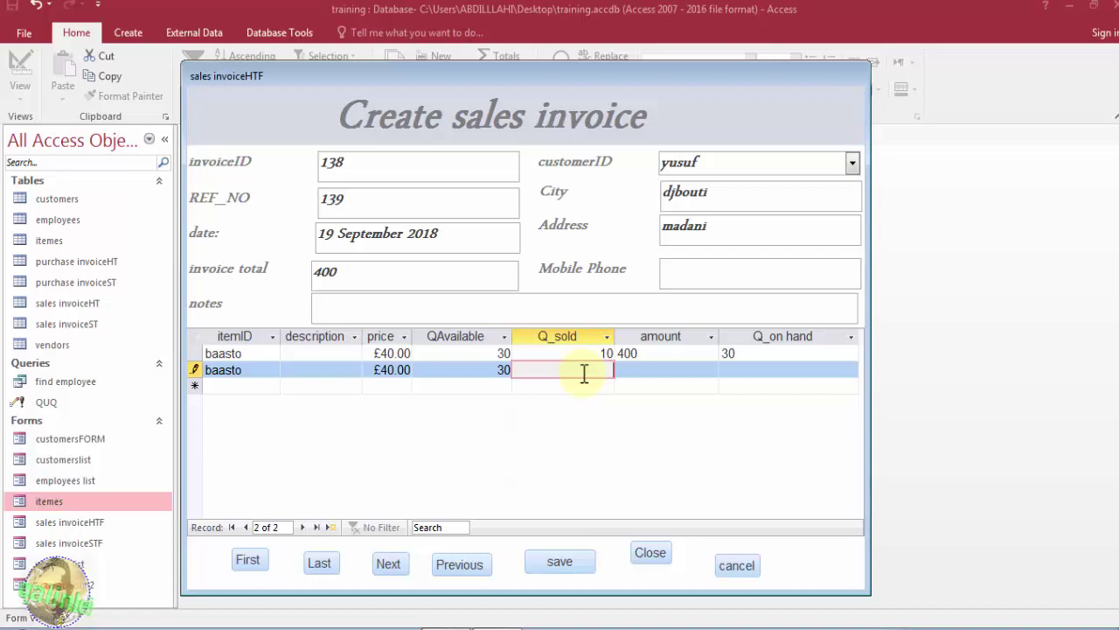
{"action": "type", "text": "10"}
{"action": "left_click", "coordinate": [588, 387]}
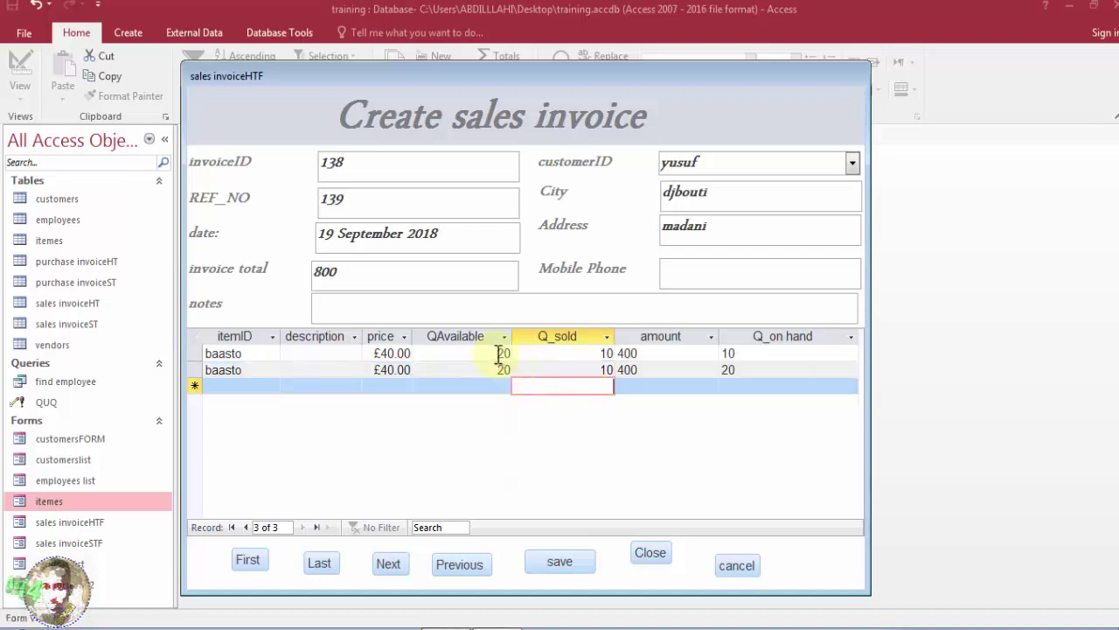
Save the invoice, confirm the save, and start a new invoice for the second listed customer
{"action": "left_click", "coordinate": [583, 573]}
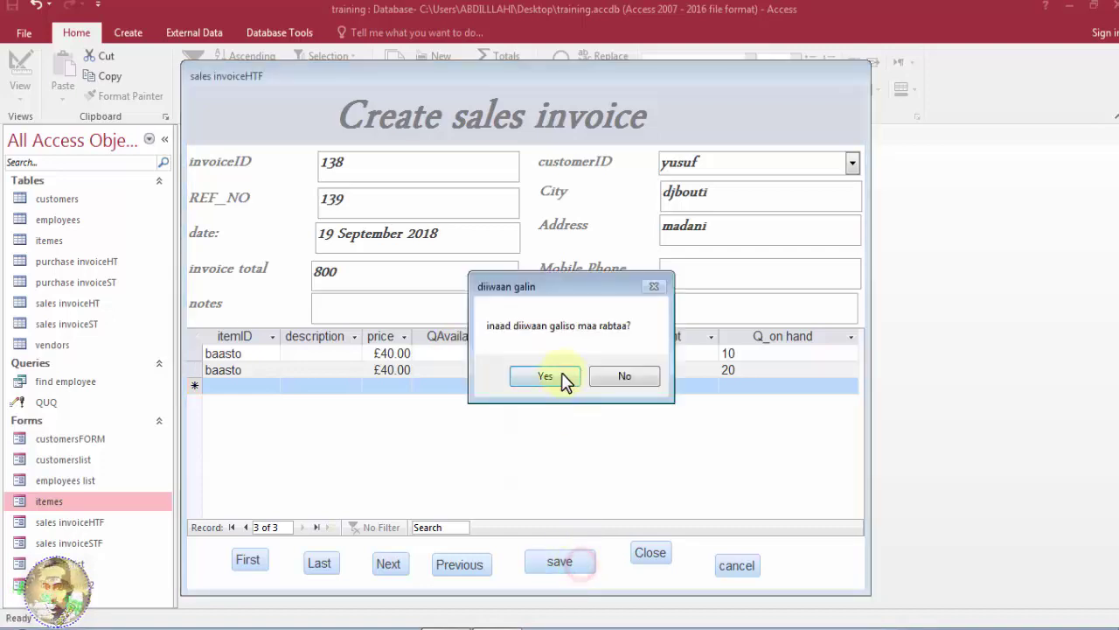
{"action": "left_click", "coordinate": [562, 374]}
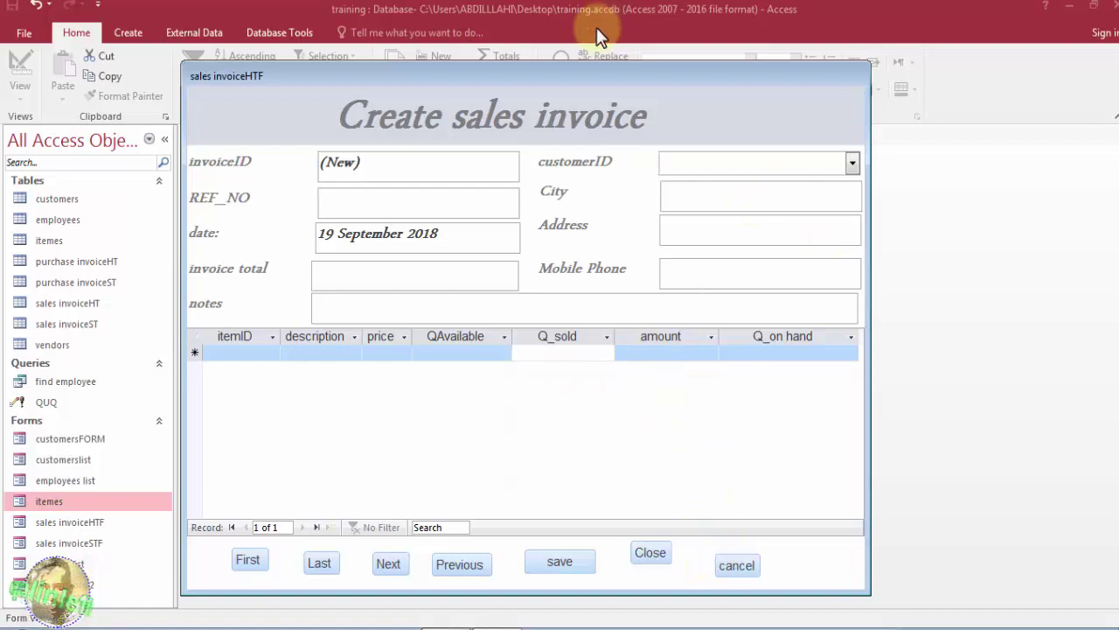
{"action": "mouse_move", "coordinate": [588, 77]}
{"action": "left_mouse_down"}
{"action": "mouse_move", "coordinate": [610, 78]}
{"action": "mouse_move", "coordinate": [576, 72]}
{"action": "left_mouse_up"}
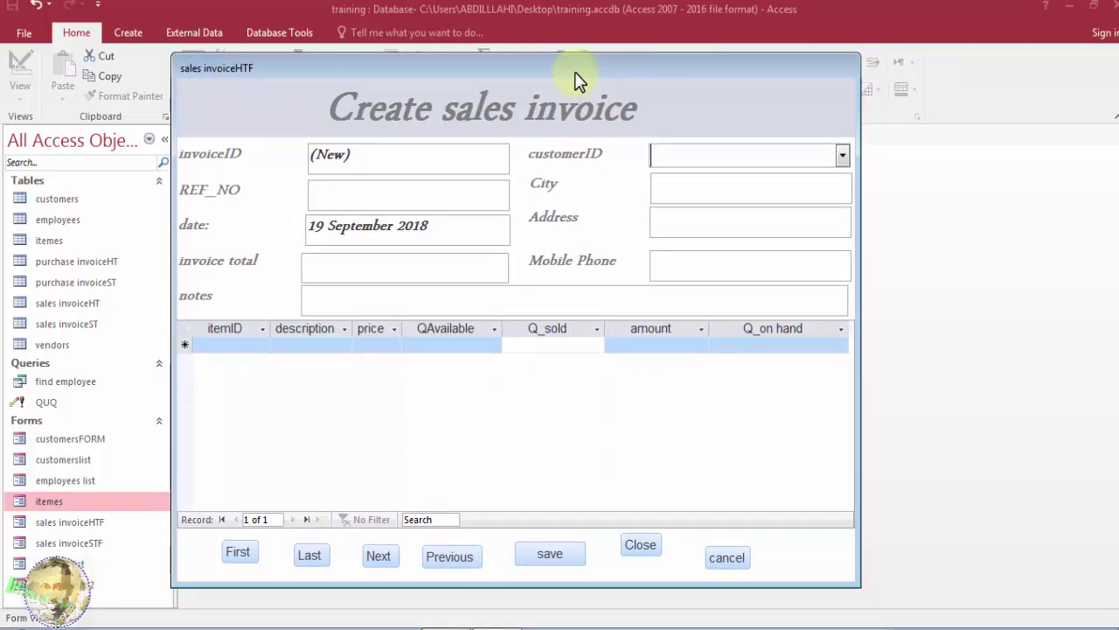
{"action": "left_click", "coordinate": [454, 348]}
{"action": "left_click", "coordinate": [843, 158]}
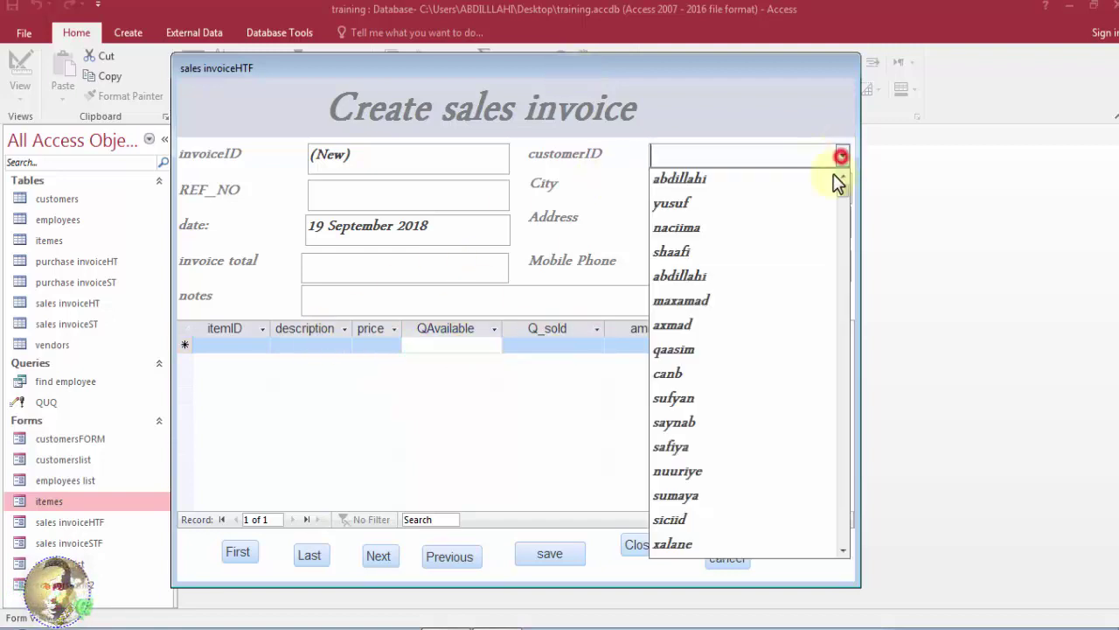
{"action": "left_click", "coordinate": [812, 202]}
Add baasto as the item of the new invoice with a Q_sold of 40 and commit the line
{"action": "left_click", "coordinate": [241, 344]}
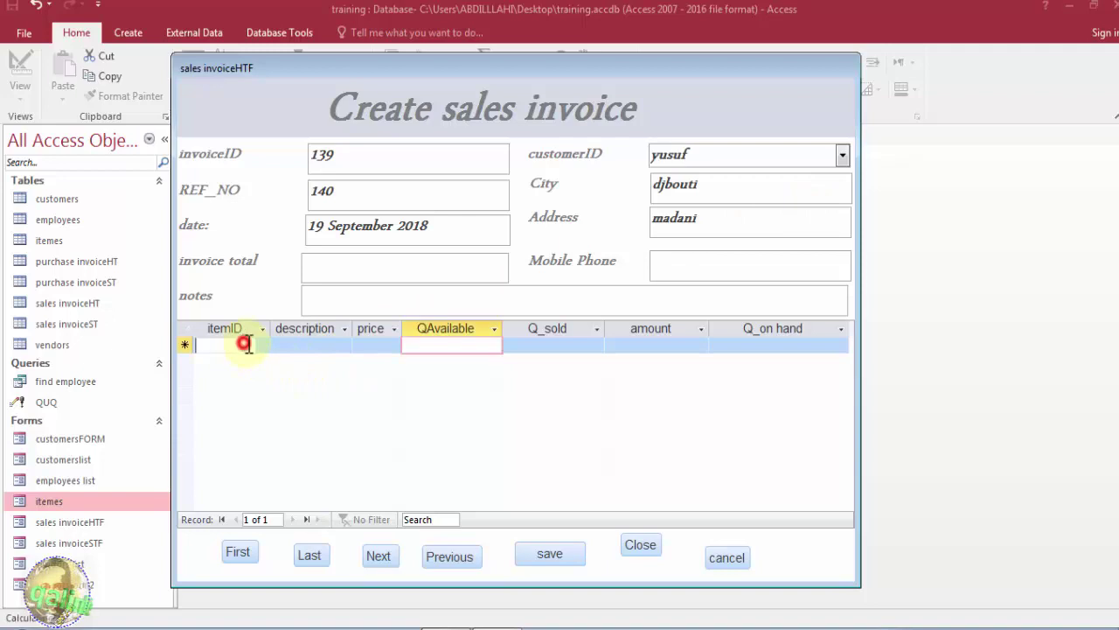
{"action": "left_click", "coordinate": [262, 346]}
{"action": "left_click", "coordinate": [254, 359]}
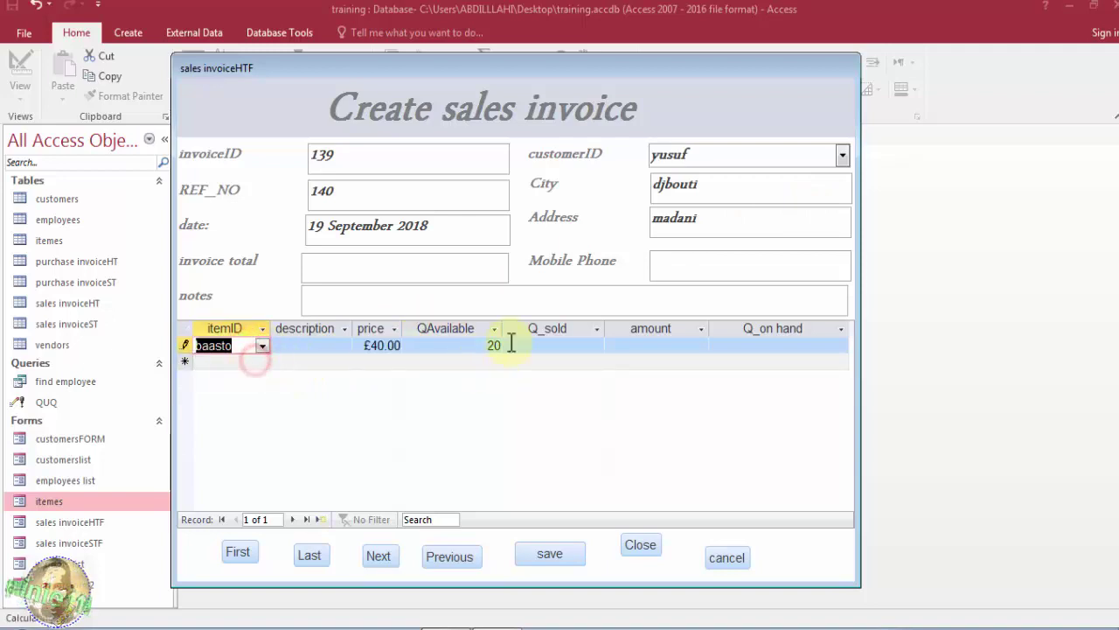
{"action": "left_click", "coordinate": [550, 344]}
{"action": "type", "text": "4"}
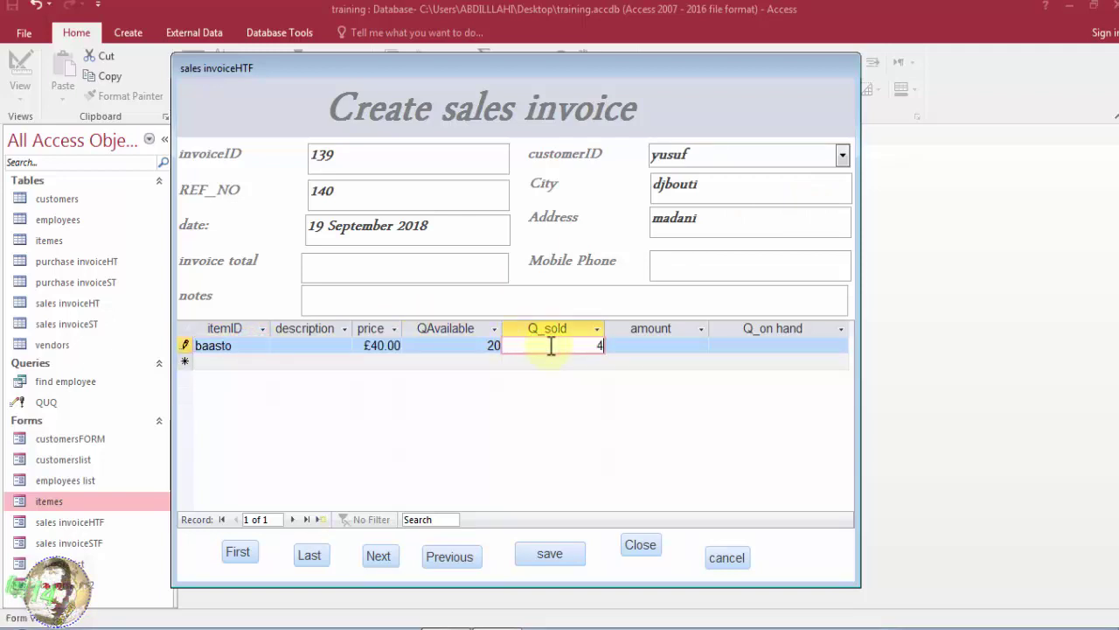
{"action": "left_click", "coordinate": [553, 360]}
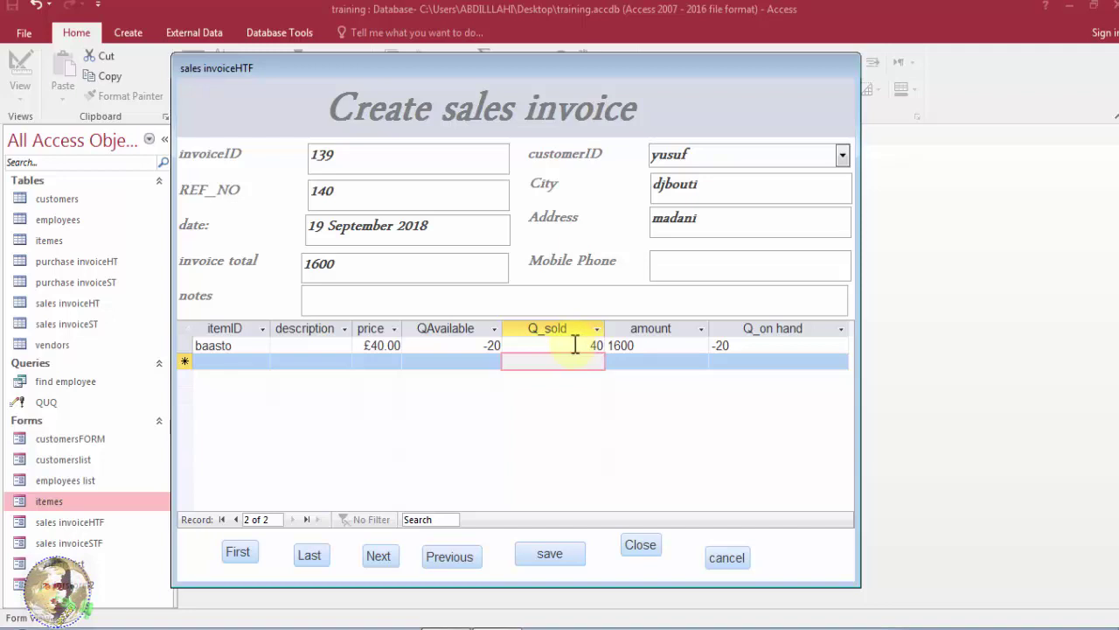
Set the baasto line's QAvailable to 40, try to change its Q_sold to 10, and dismiss the write conflict
{"action": "left_click", "coordinate": [490, 345]}
{"action": "type", "text": "40"}
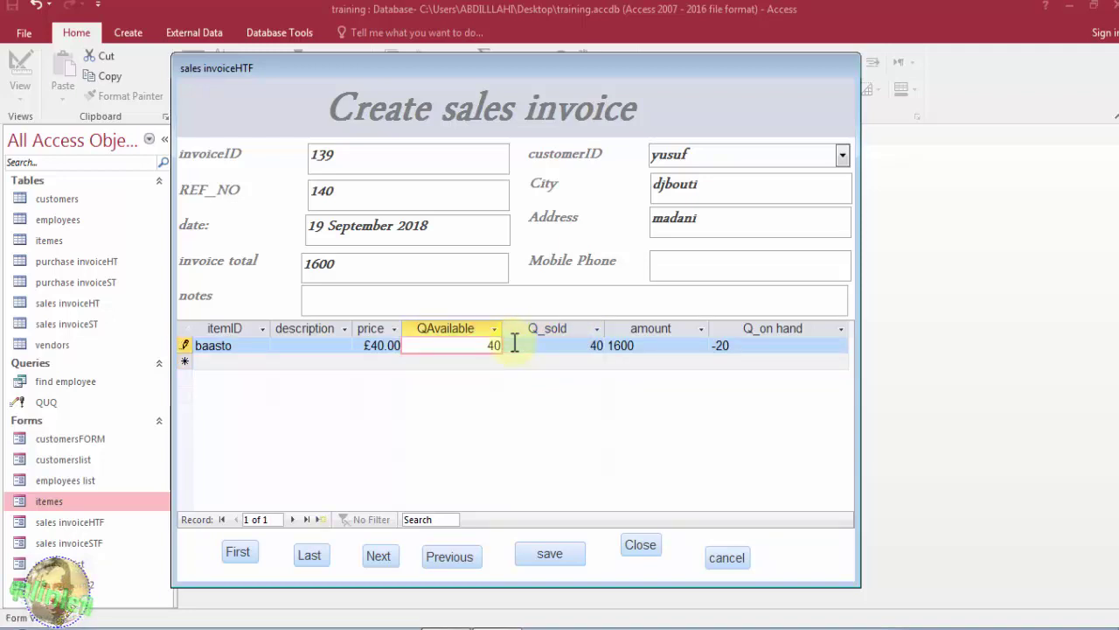
{"action": "left_click", "coordinate": [570, 345]}
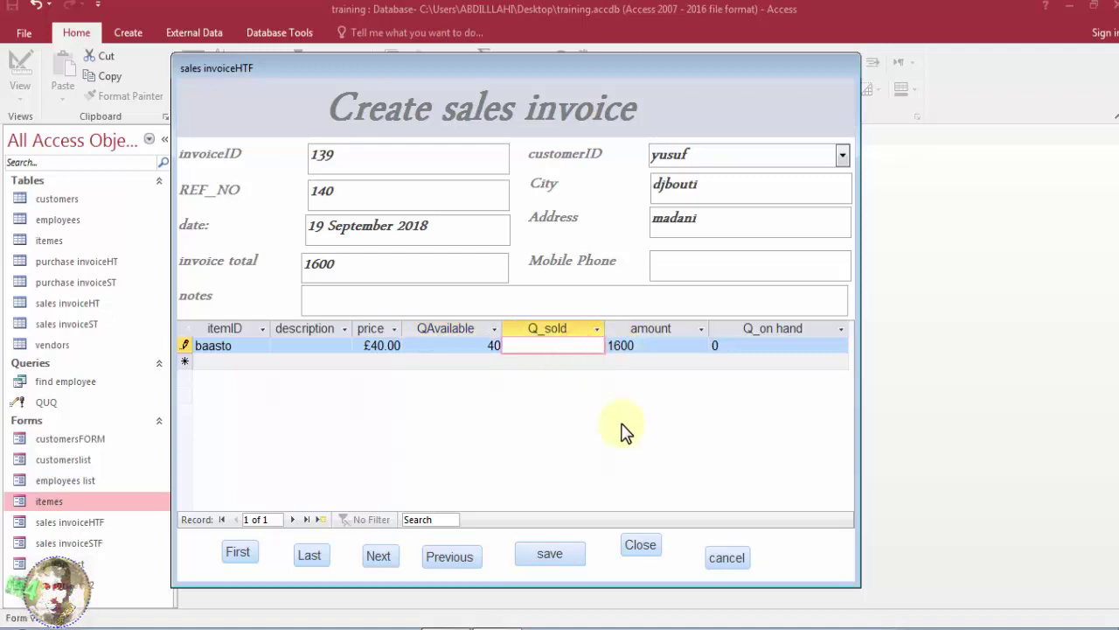
{"action": "type", "text": "19"}
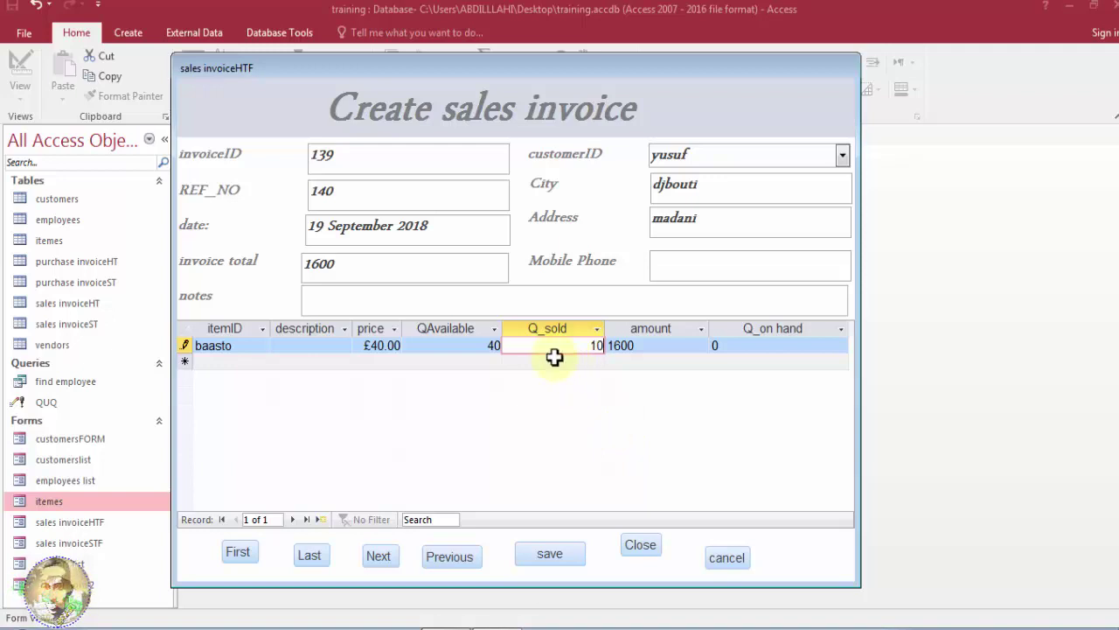
{"action": "left_click", "coordinate": [558, 363]}
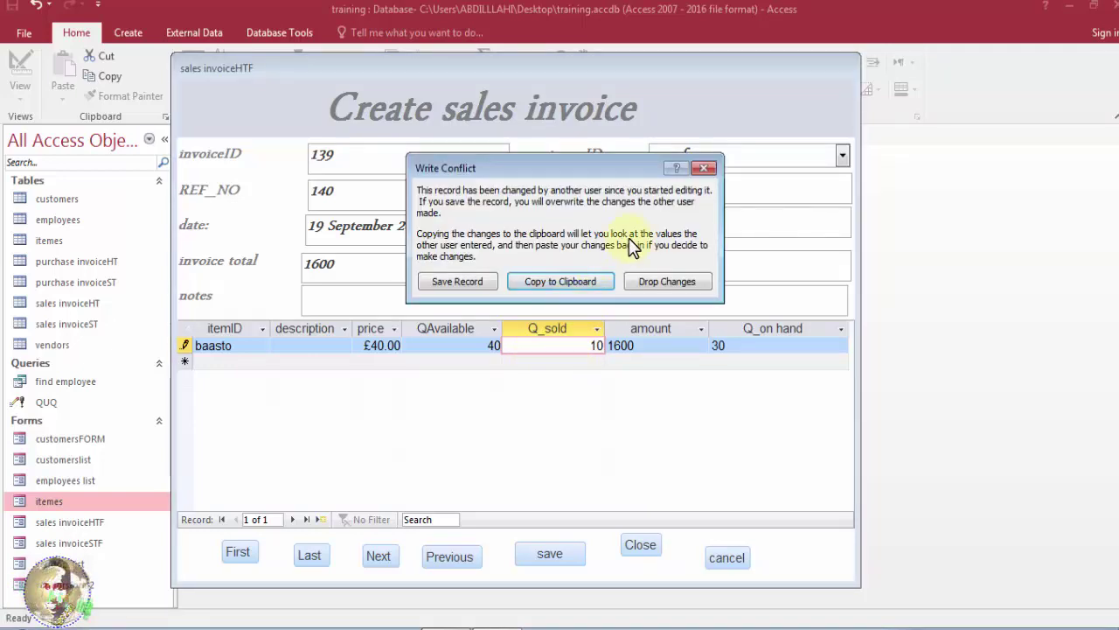
{"action": "left_click", "coordinate": [703, 169]}
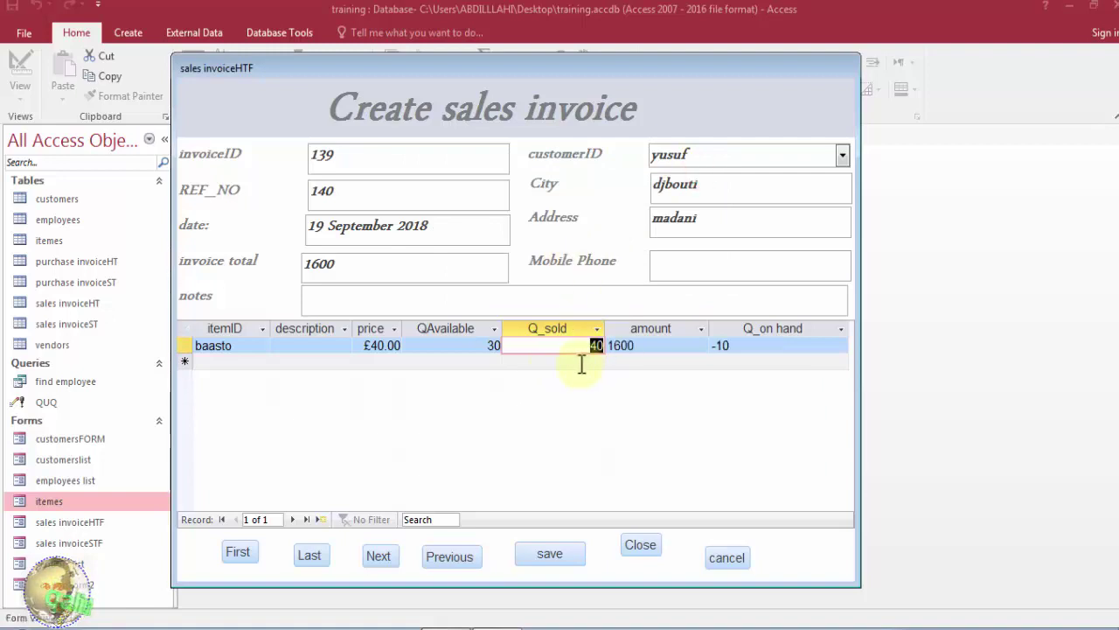
{"action": "left_click", "coordinate": [580, 363]}
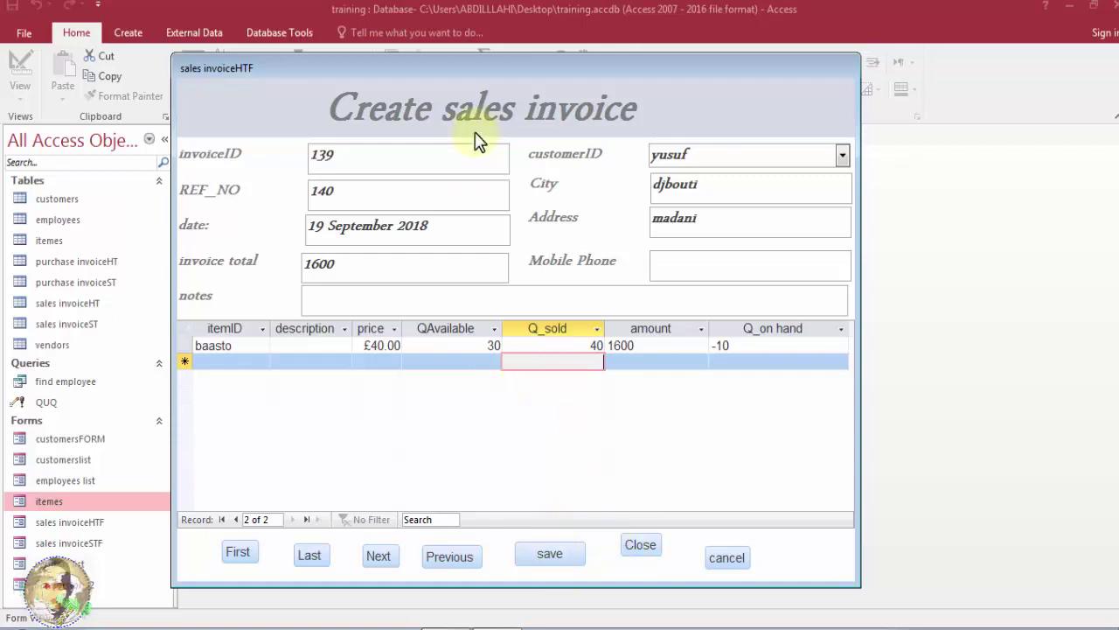
Switch the sales invoiceHTF form to Design View and select the Q_sold text box in the subform
{"action": "right_click", "coordinate": [477, 77]}
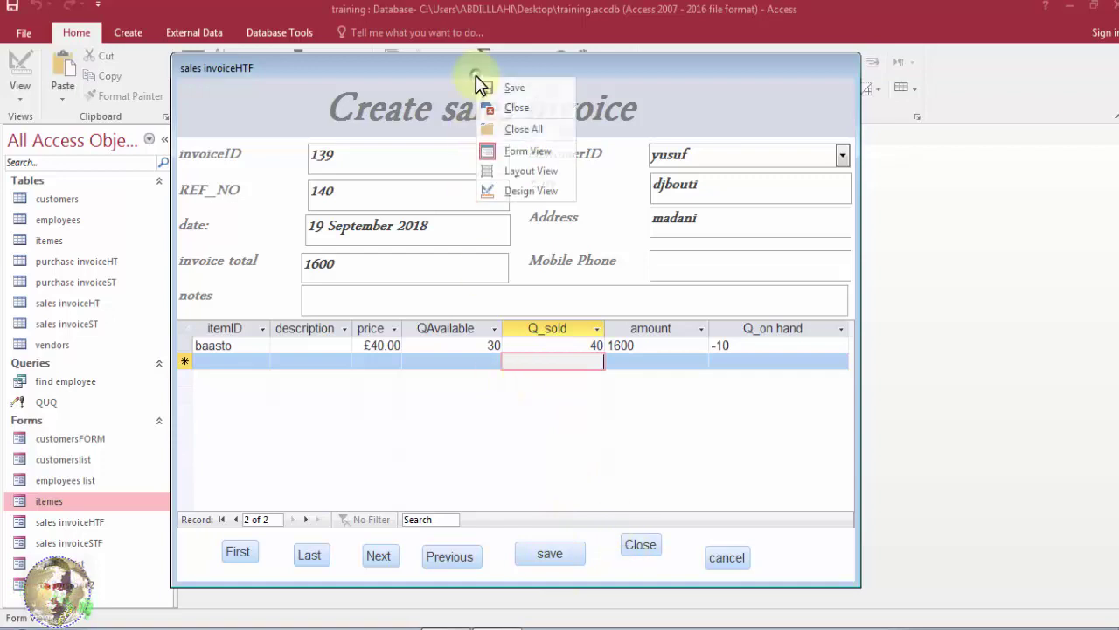
{"action": "left_click", "coordinate": [516, 190]}
{"action": "left_click_drag", "start_coordinate": [900, 276], "coordinate": [875, 348]}
{"action": "left_click_drag", "start_coordinate": [864, 300], "coordinate": [856, 359]}
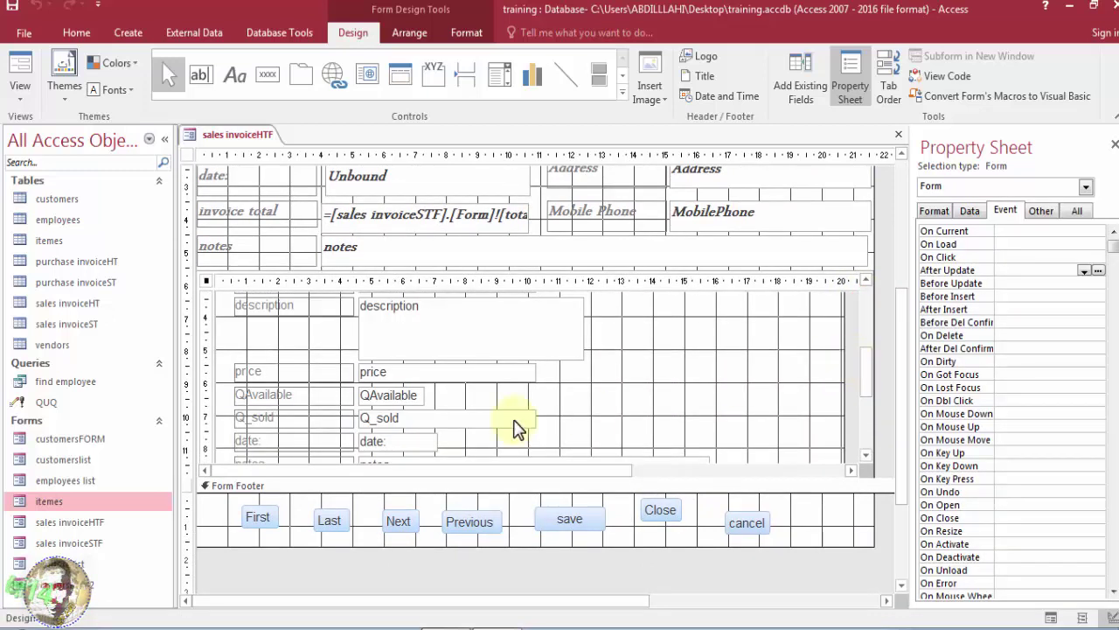
{"action": "left_click", "coordinate": [447, 418]}
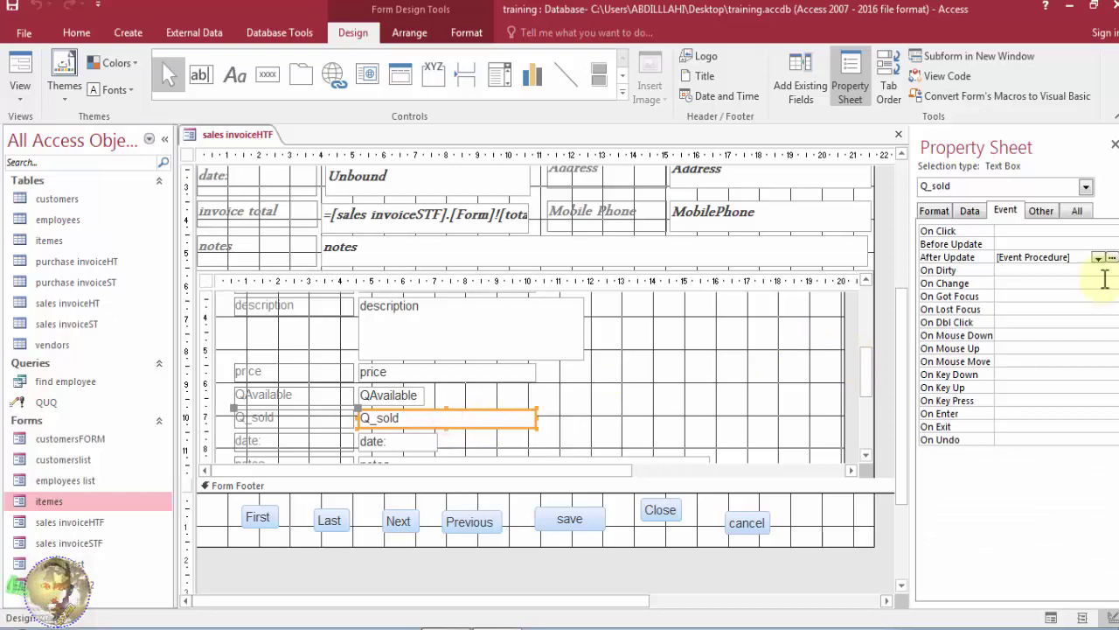
Open the Expression Builder for the Validation Rule of the Q_sold text box
{"action": "left_click", "coordinate": [970, 210]}
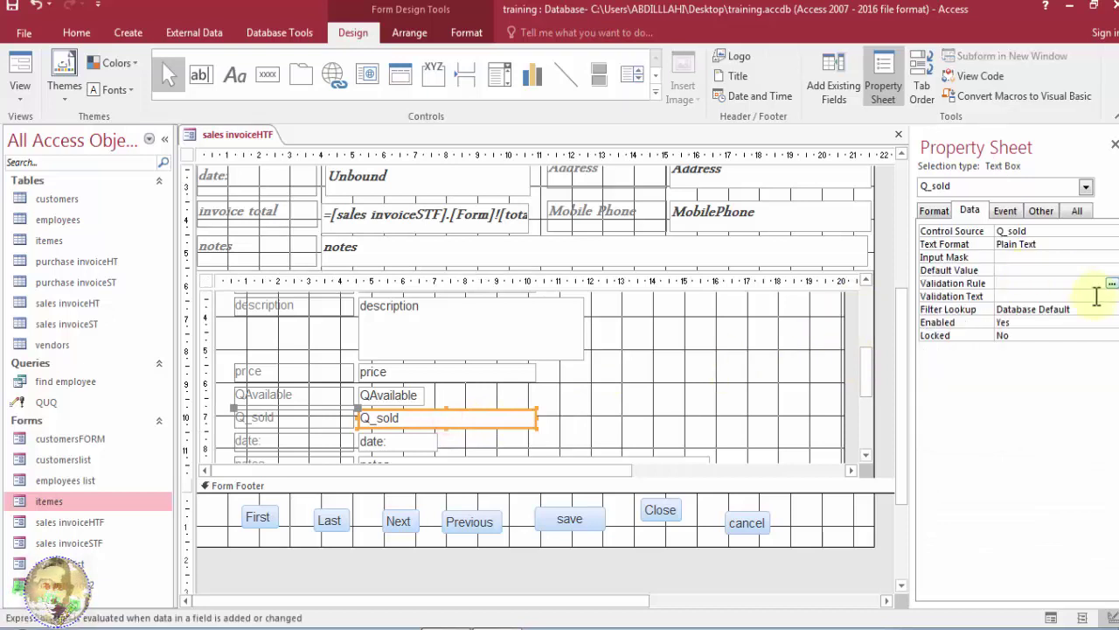
{"action": "left_click", "coordinate": [1075, 271]}
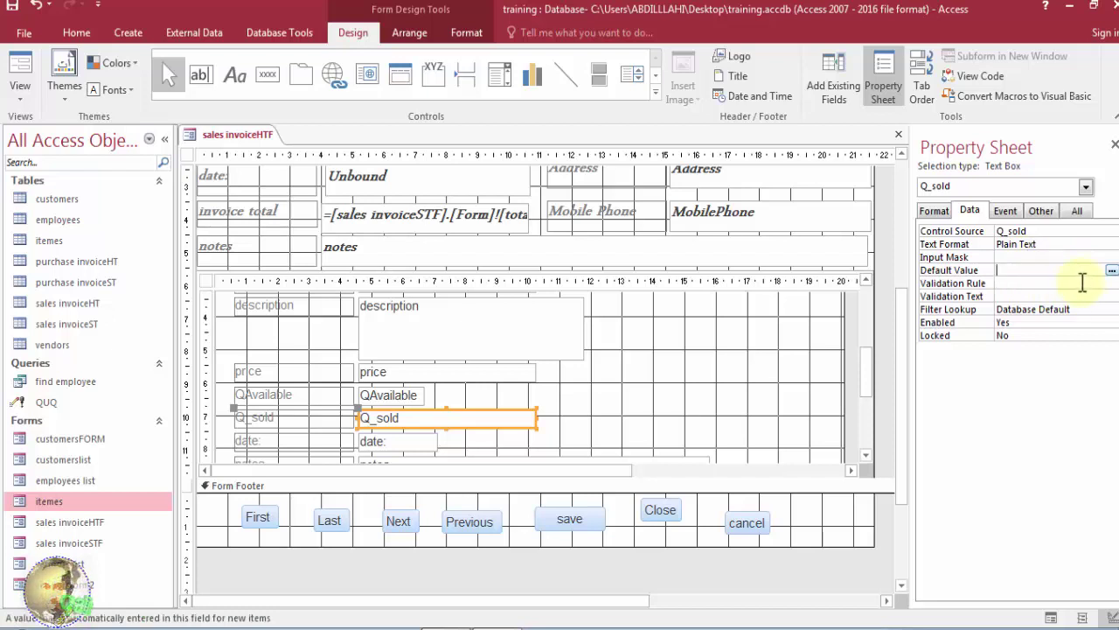
{"action": "left_click", "coordinate": [1081, 282]}
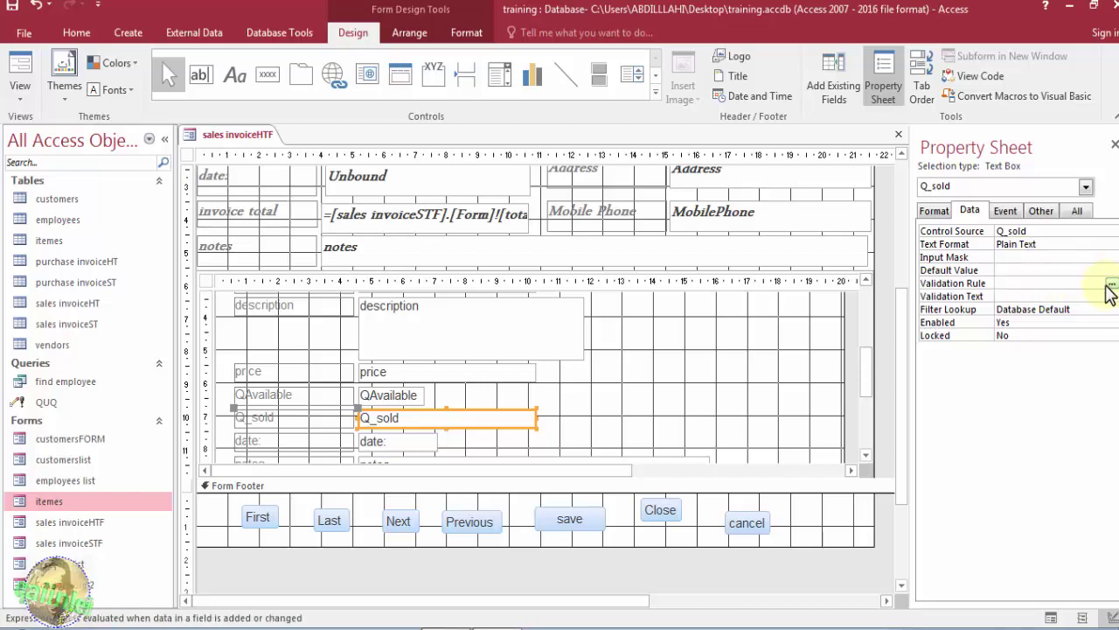
{"action": "left_click", "coordinate": [1112, 284]}
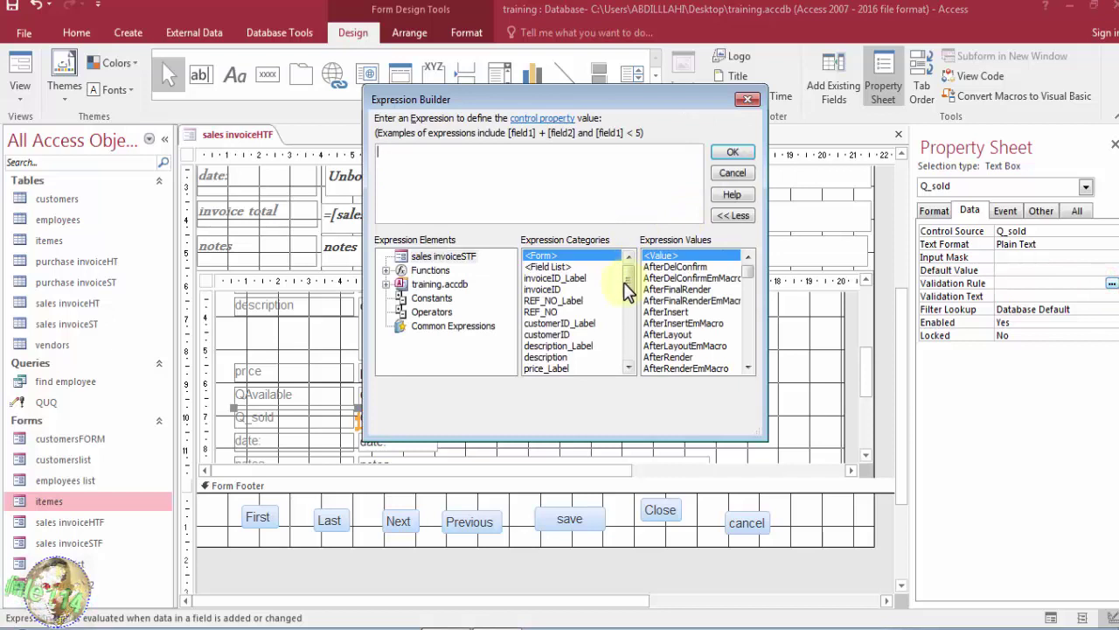
{"action": "scroll", "coordinate": [628, 291], "scroll_direction": "down", "scroll_amount": 2}
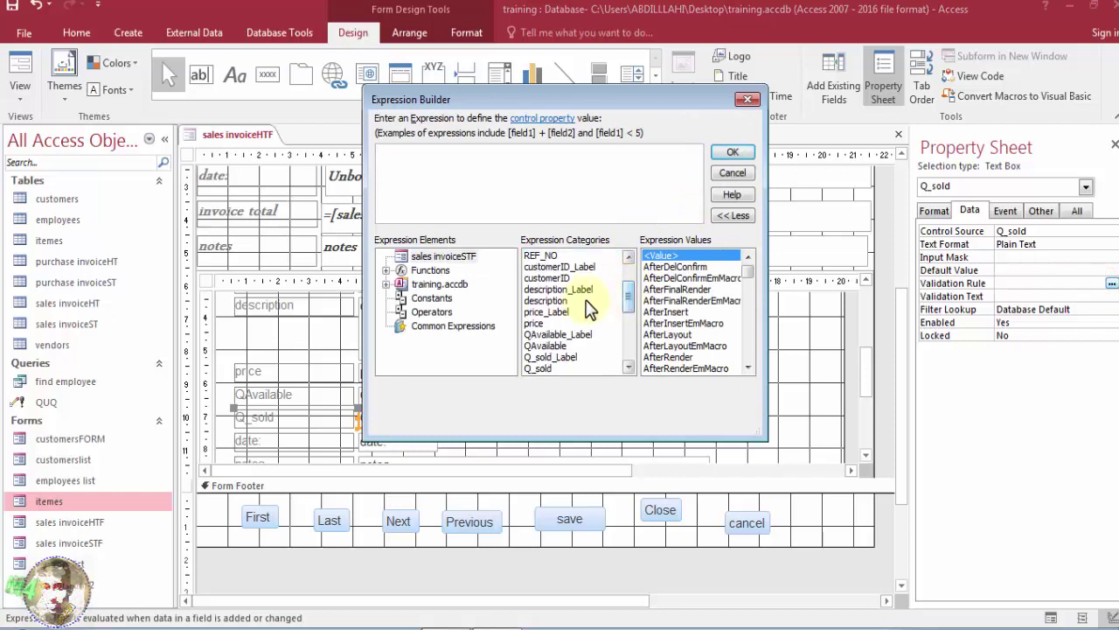
{"action": "double_click", "coordinate": [557, 335]}
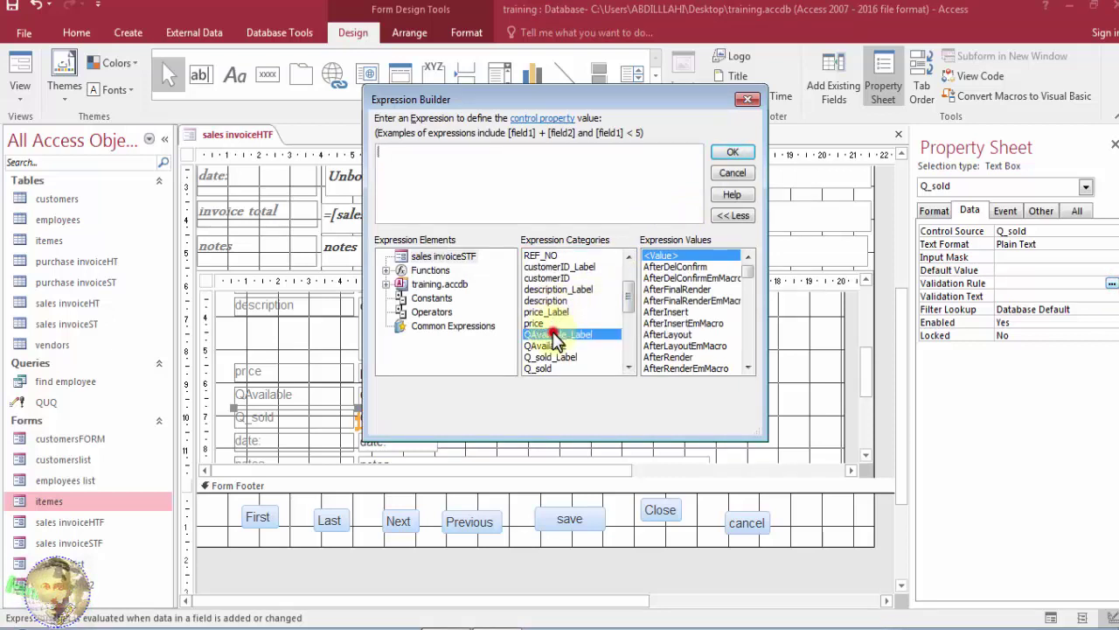
{"action": "left_click_drag", "start_coordinate": [461, 154], "coordinate": [374, 154]}
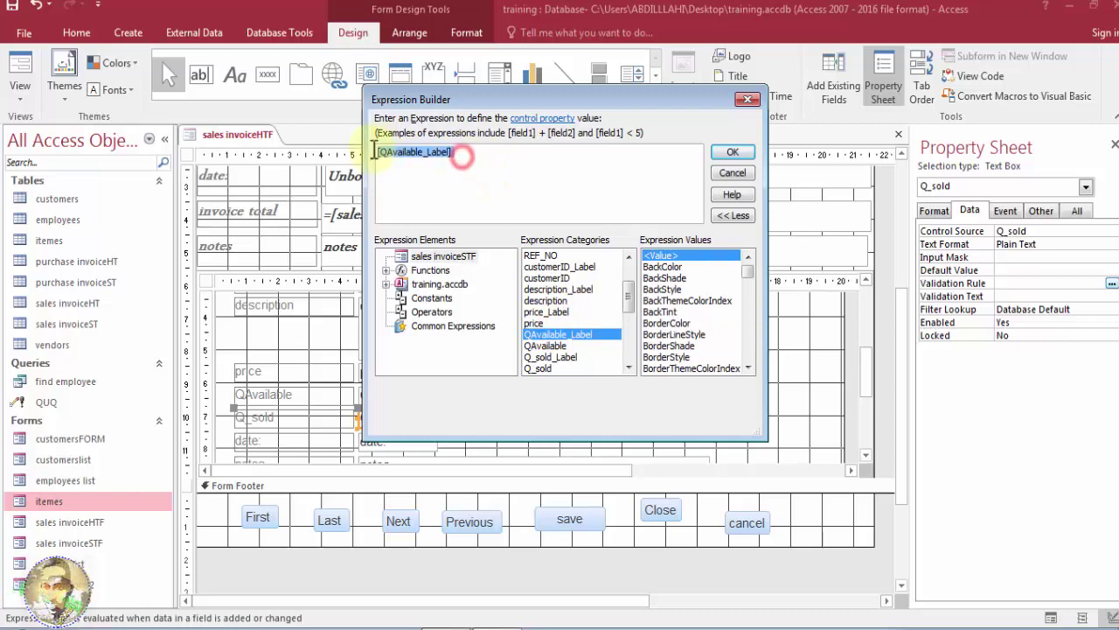
{"action": "key", "text": "Delete"}
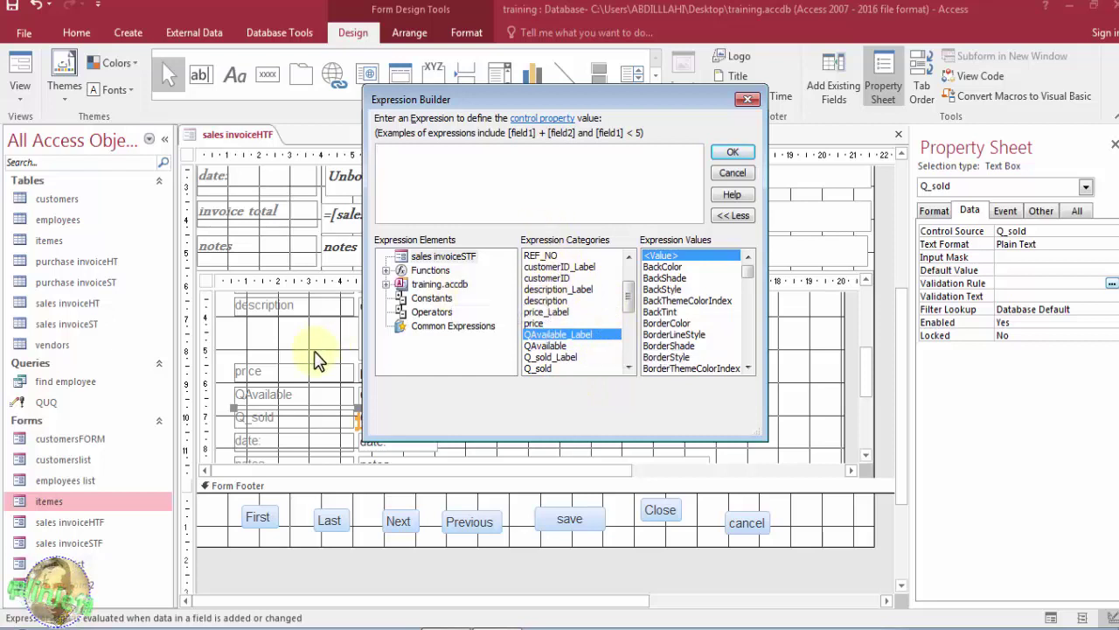
Build the Q_sold validation rule expression [QAvailable] >= [Q_sold] from the subform's fields
{"action": "left_click_drag", "start_coordinate": [625, 296], "coordinate": [625, 319]}
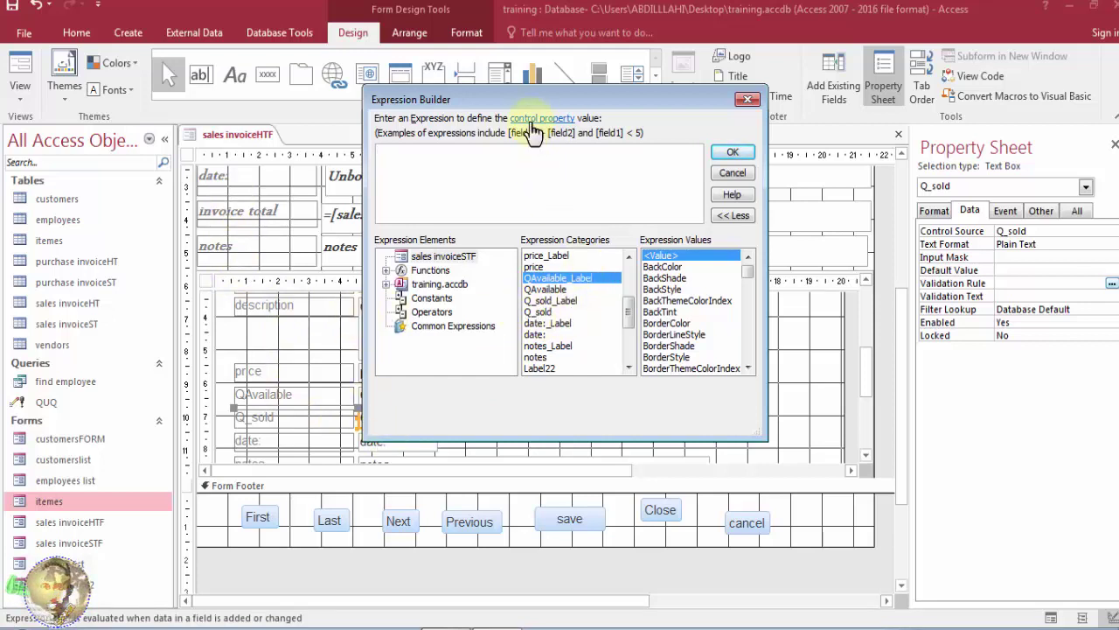
{"action": "left_click_drag", "start_coordinate": [529, 103], "coordinate": [587, 98]}
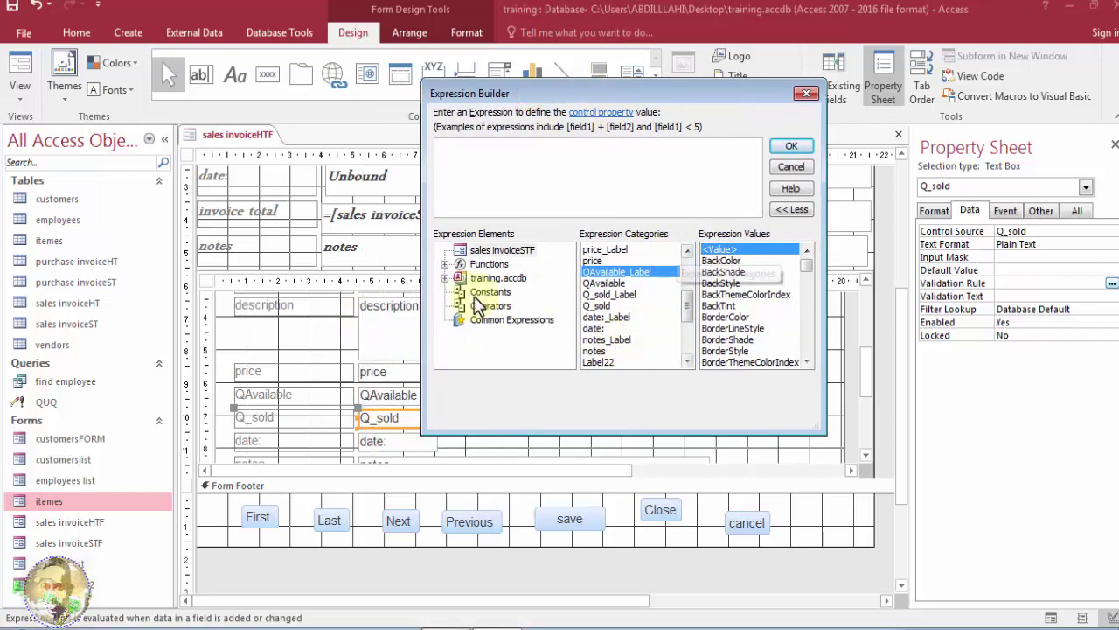
{"action": "double_click", "coordinate": [619, 283]}
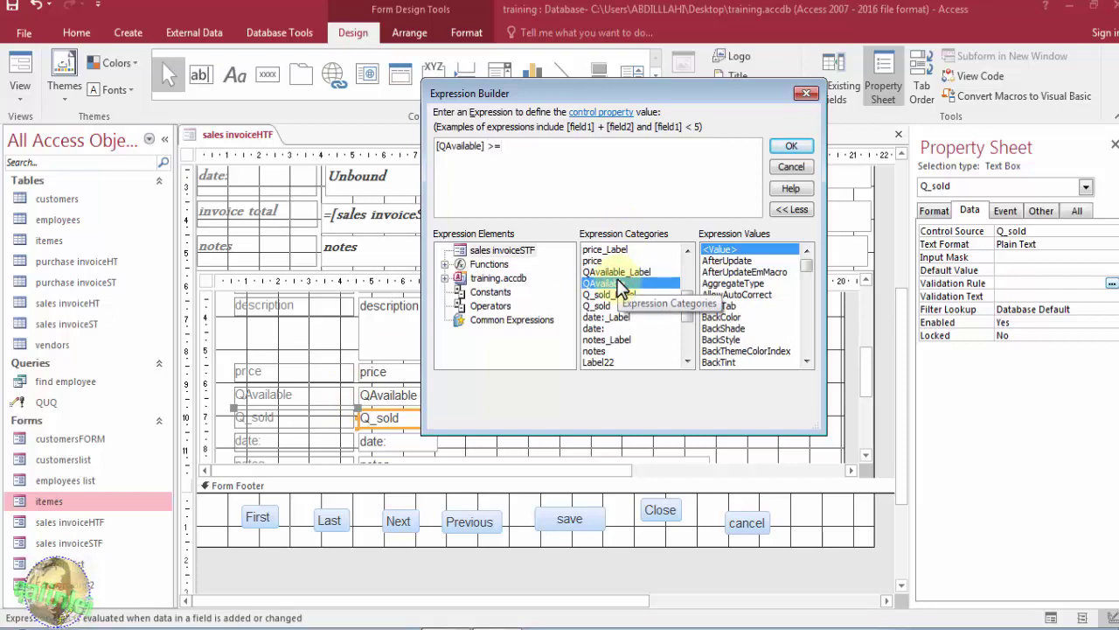
{"action": "double_click", "coordinate": [601, 306]}
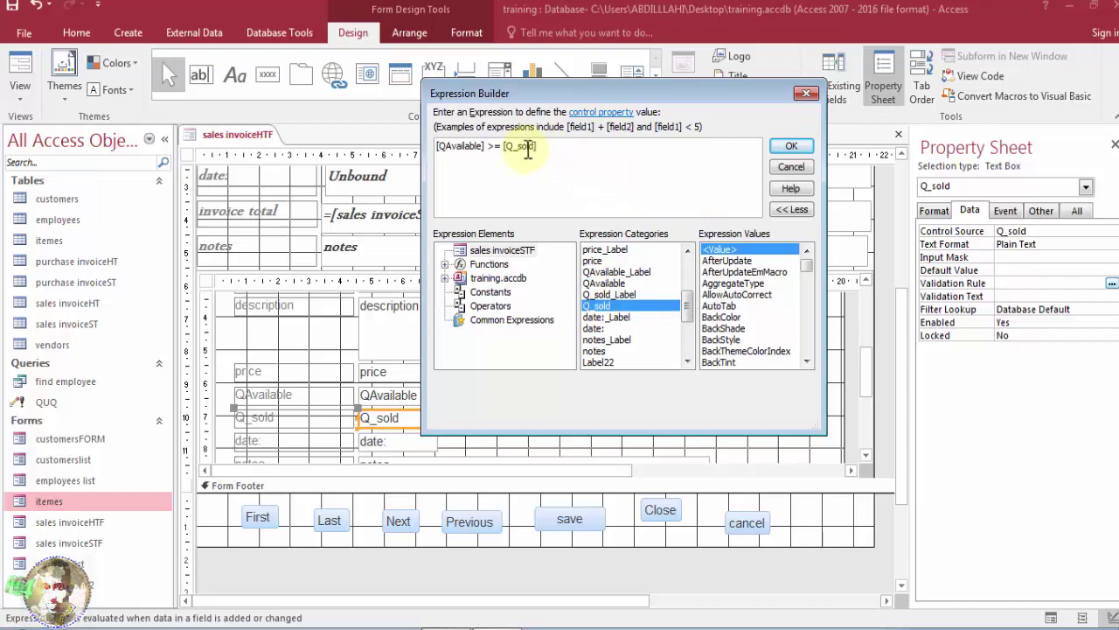
Apply the Q_sold validation rule and set its validation text to "agaabta aa iibinaysid ma wala haysid"
{"action": "left_click", "coordinate": [791, 146]}
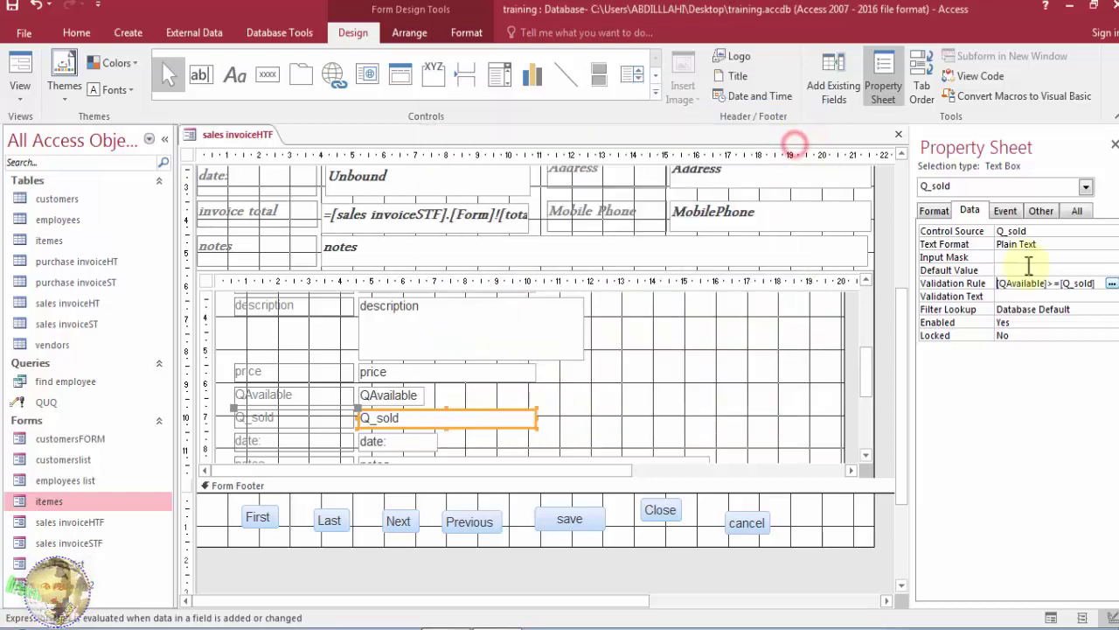
{"action": "left_click", "coordinate": [1023, 296]}
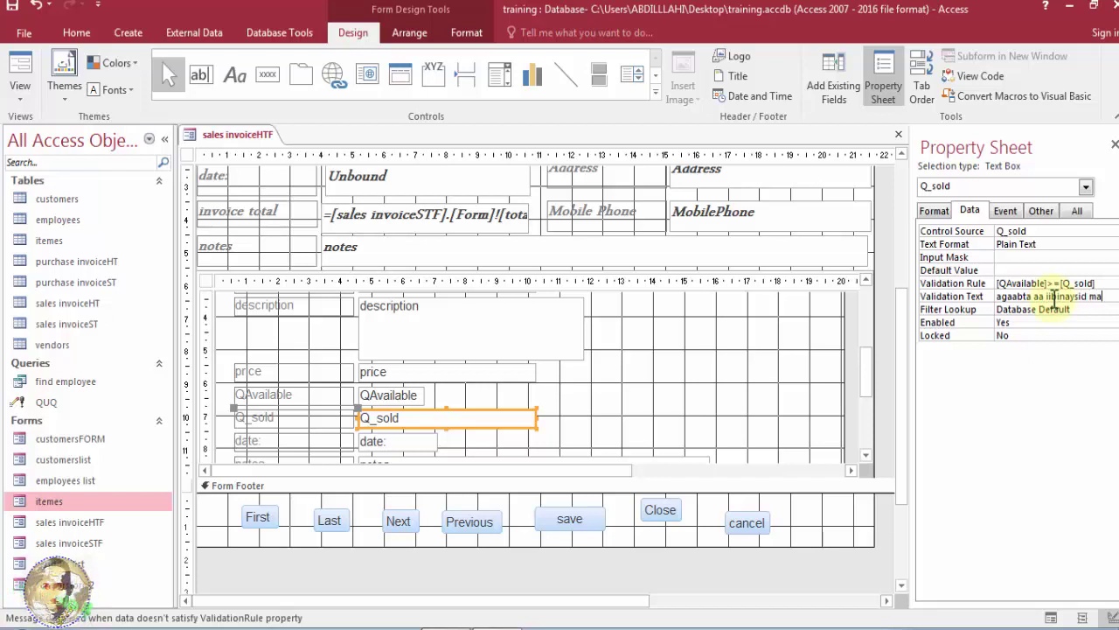
{"action": "type", "text": "a w"}
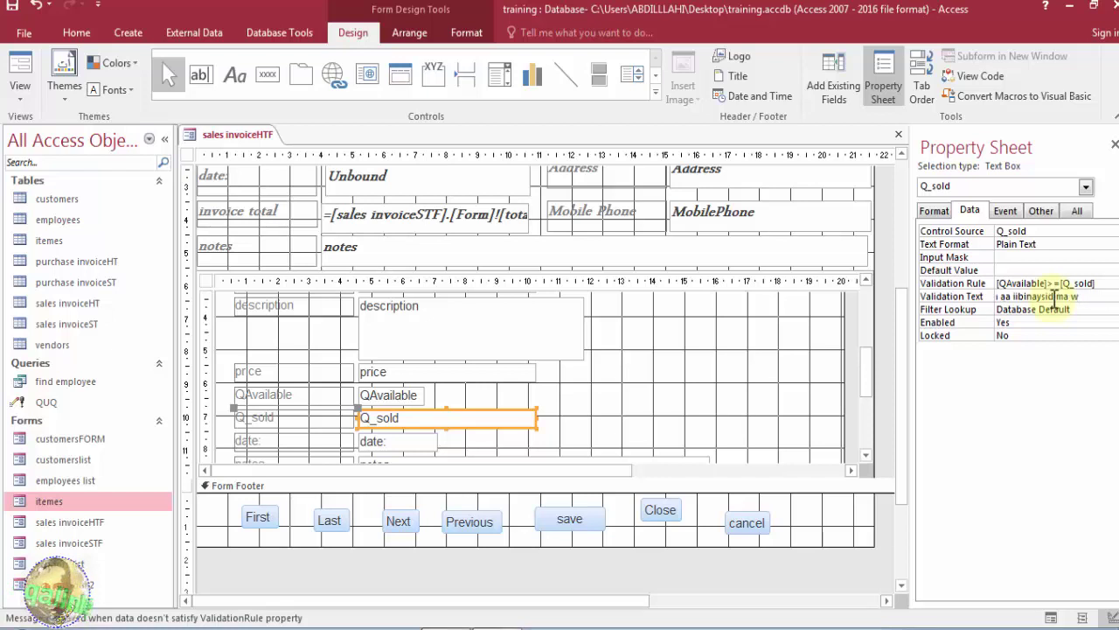
{"action": "type", "text": "haysid"}
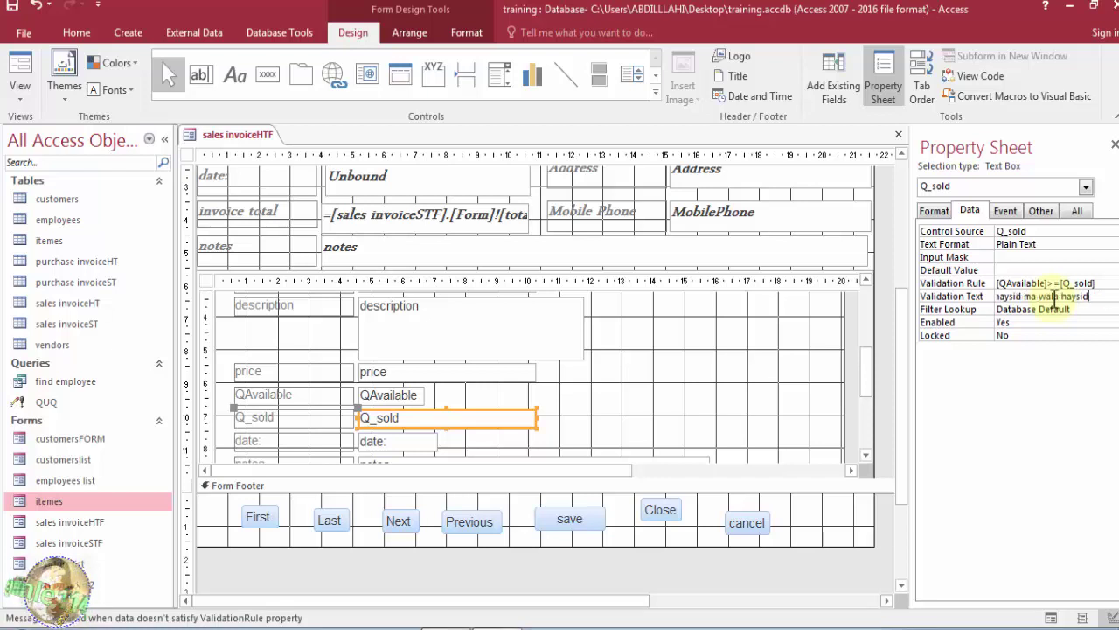
{"action": "left_click", "coordinate": [1093, 309]}
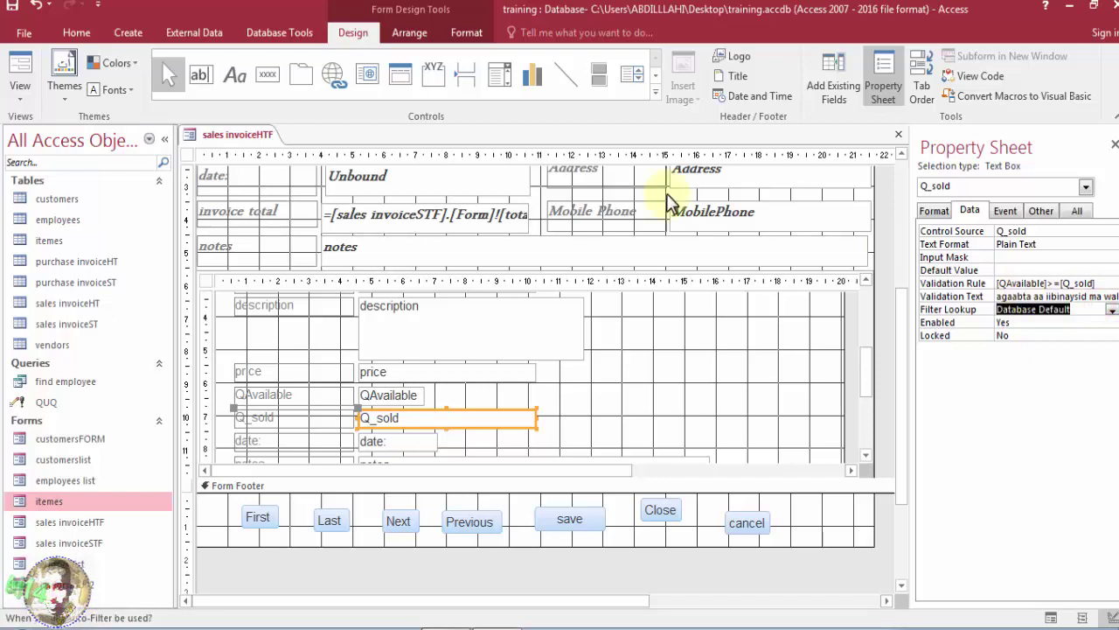
Show the form in Form View, choose the first customer for a new invoice, and add baasto as the line item
{"action": "left_click", "coordinate": [21, 66]}
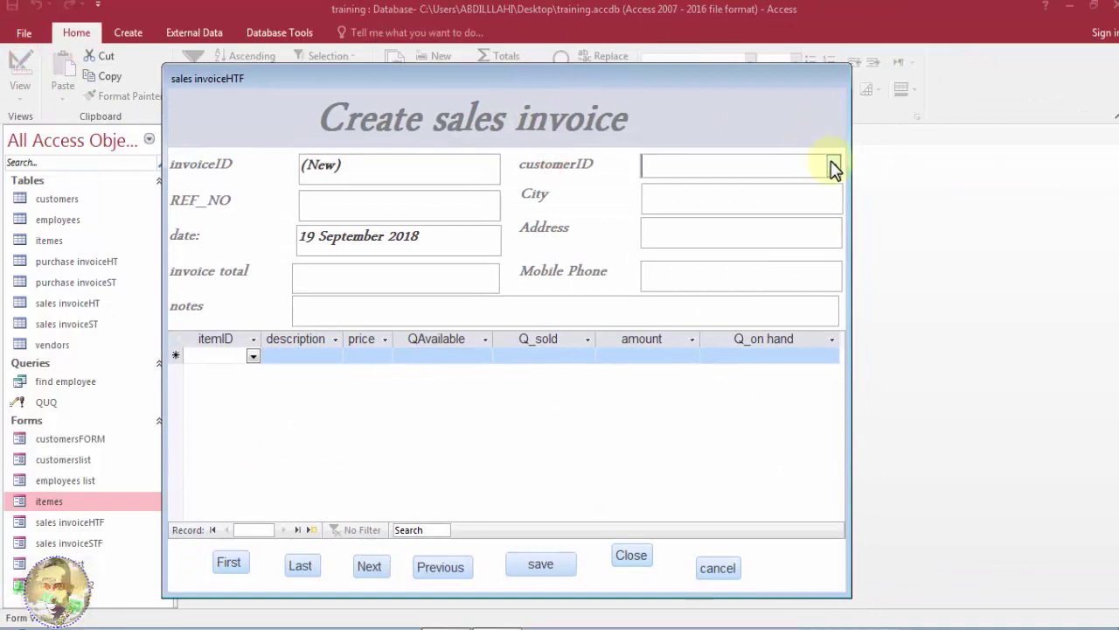
{"action": "left_click", "coordinate": [832, 165]}
{"action": "left_click", "coordinate": [802, 196]}
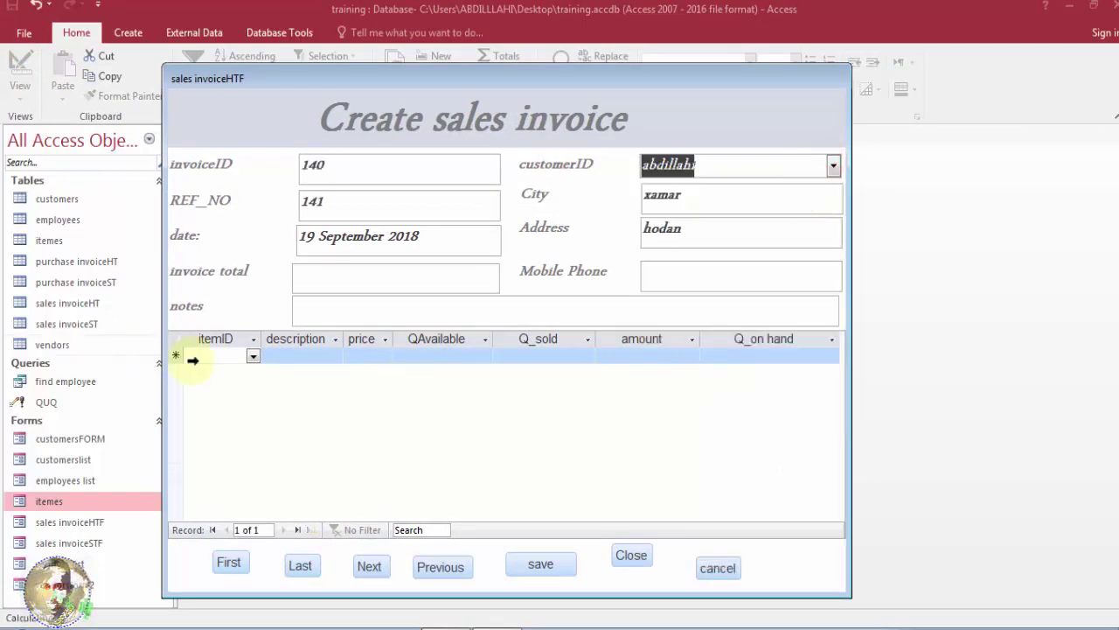
{"action": "left_click", "coordinate": [253, 358]}
{"action": "left_click", "coordinate": [249, 372]}
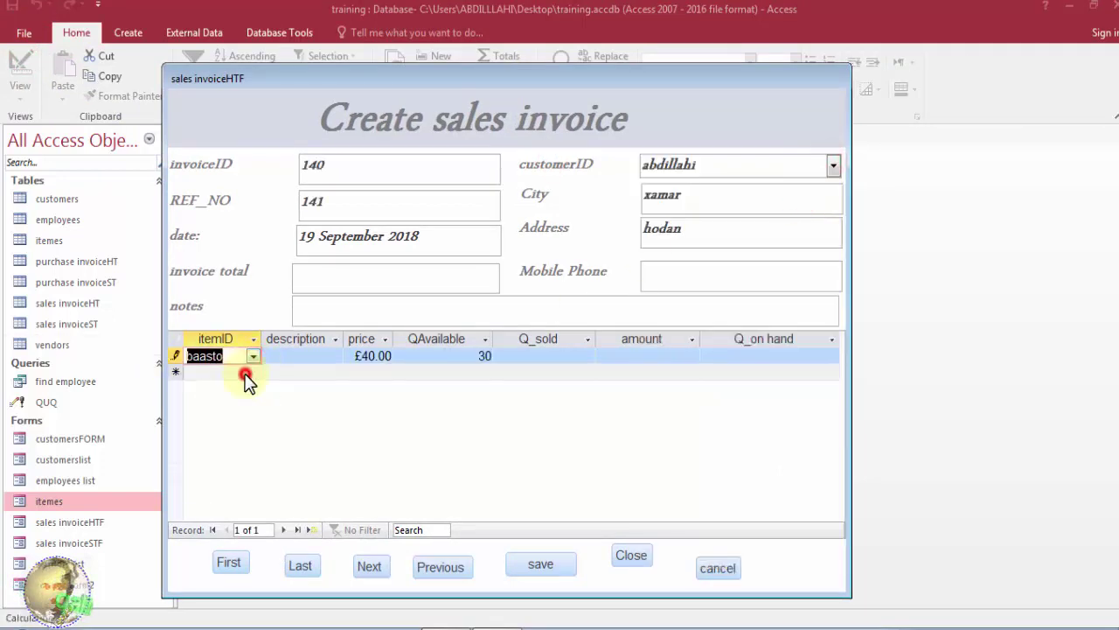
Try to enter 31 as the baasto line's Q_sold and leave the field, dismissing the validation messages
{"action": "left_click", "coordinate": [558, 356]}
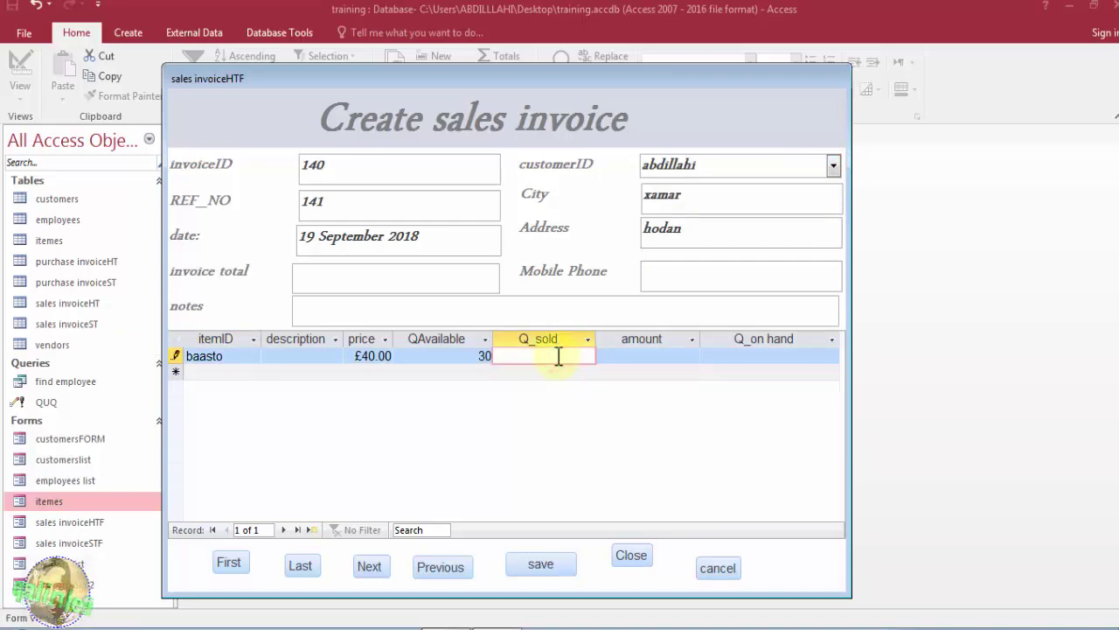
{"action": "type", "text": "31"}
{"action": "left_click", "coordinate": [560, 375]}
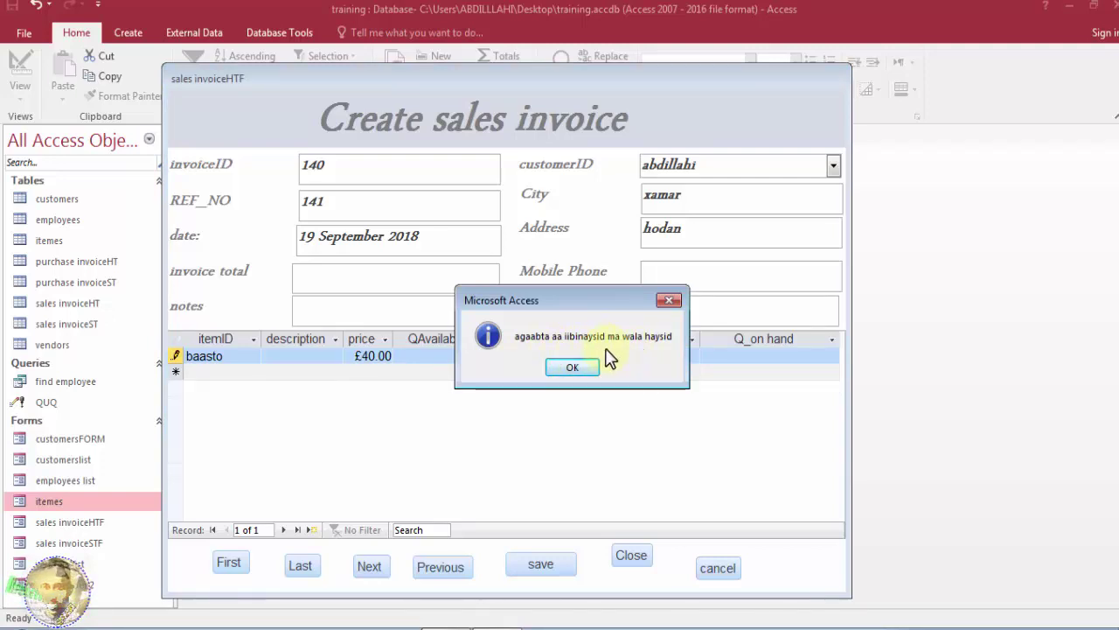
{"action": "left_click_drag", "start_coordinate": [533, 310], "coordinate": [566, 402]}
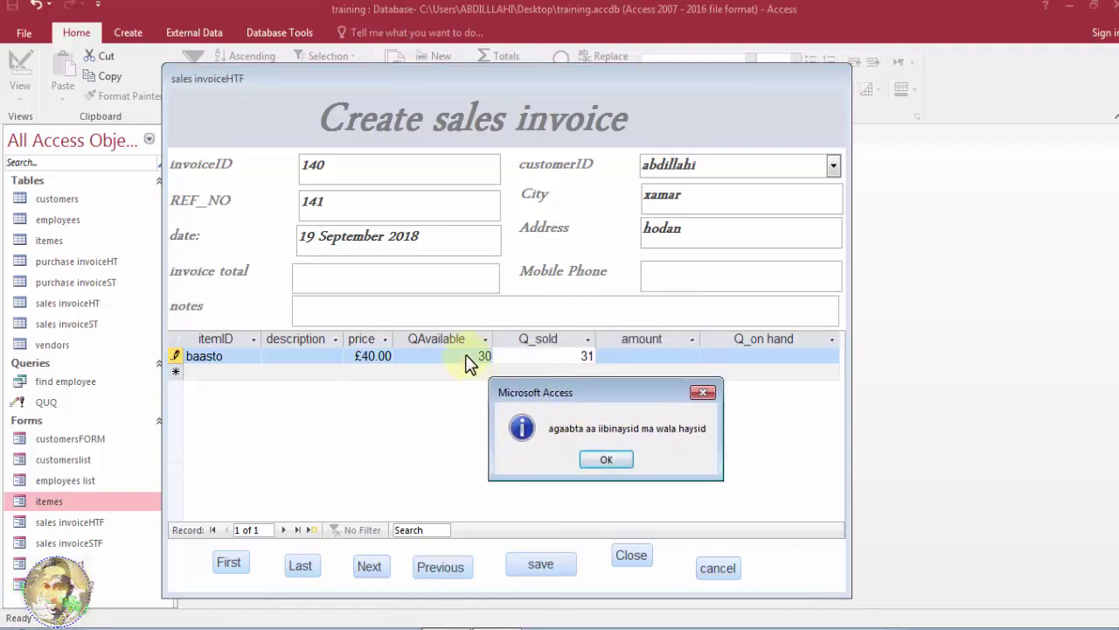
{"action": "left_click", "coordinate": [603, 457]}
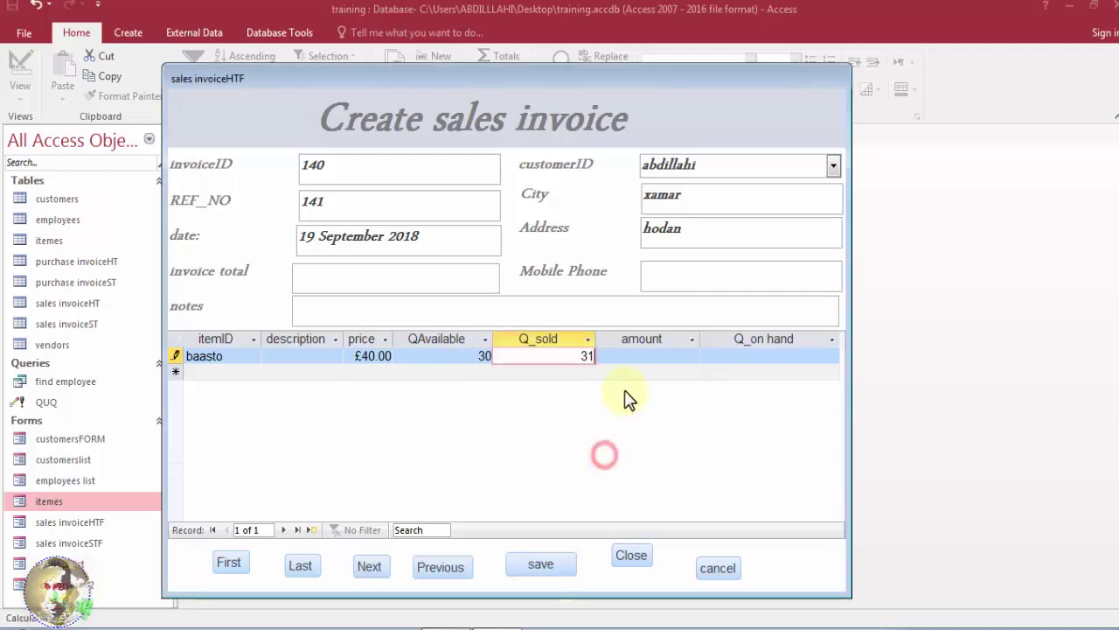
{"action": "left_click", "coordinate": [442, 360]}
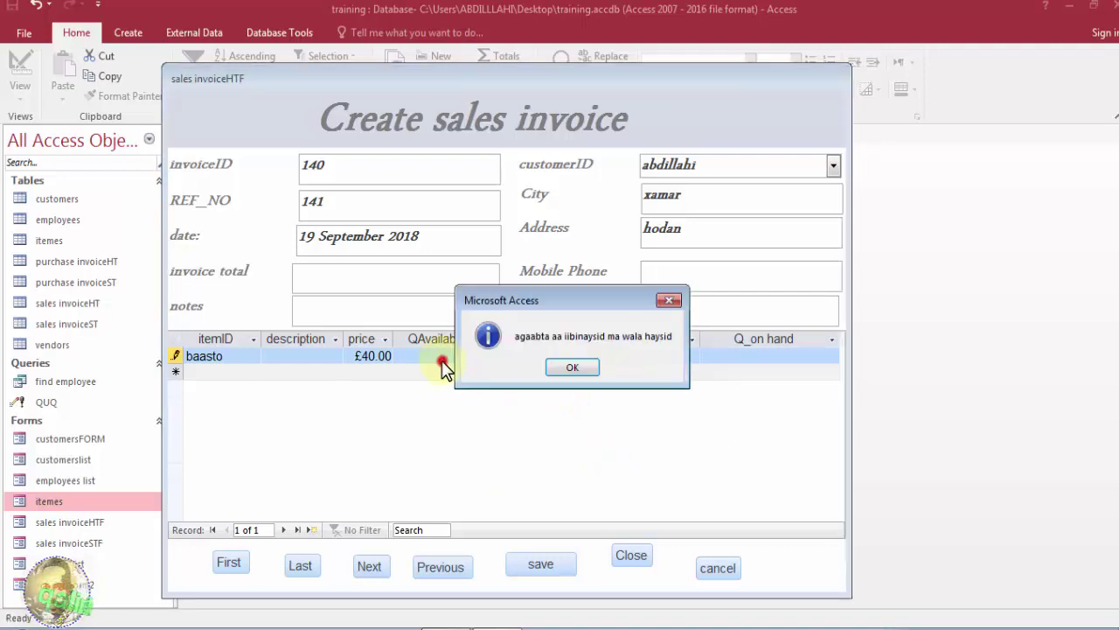
{"action": "left_click", "coordinate": [564, 368]}
Set the baasto line's Q_sold to 29, commit the line, and select its QAvailable value
{"action": "double_click", "coordinate": [581, 356]}
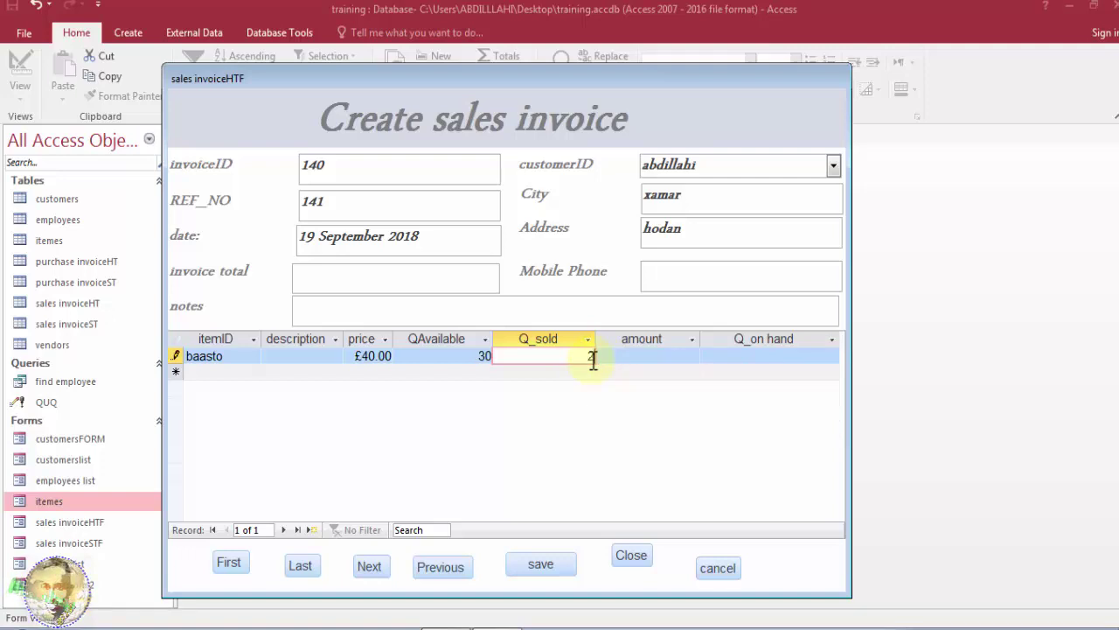
{"action": "left_click", "coordinate": [586, 371]}
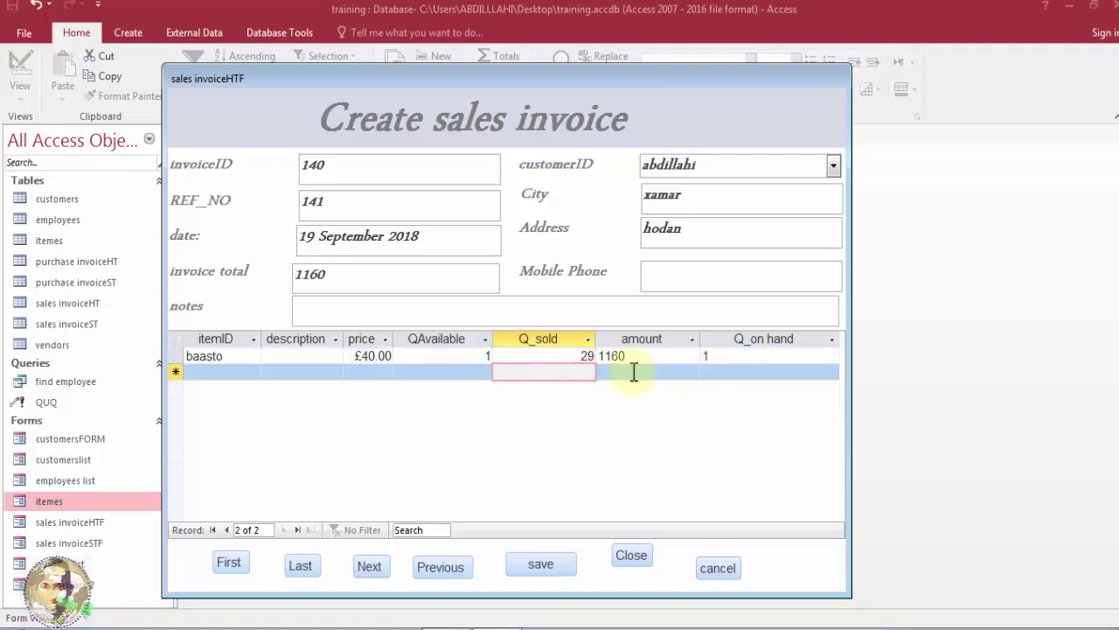
{"action": "left_click", "coordinate": [498, 356]}
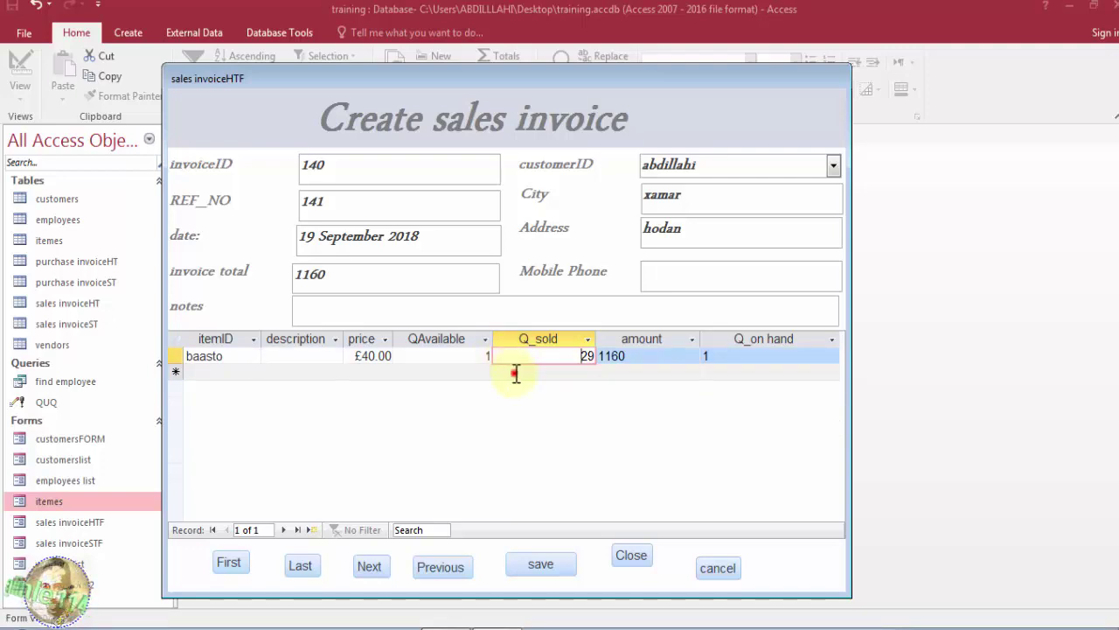
{"action": "left_click", "coordinate": [516, 374]}
{"action": "left_click", "coordinate": [521, 354]}
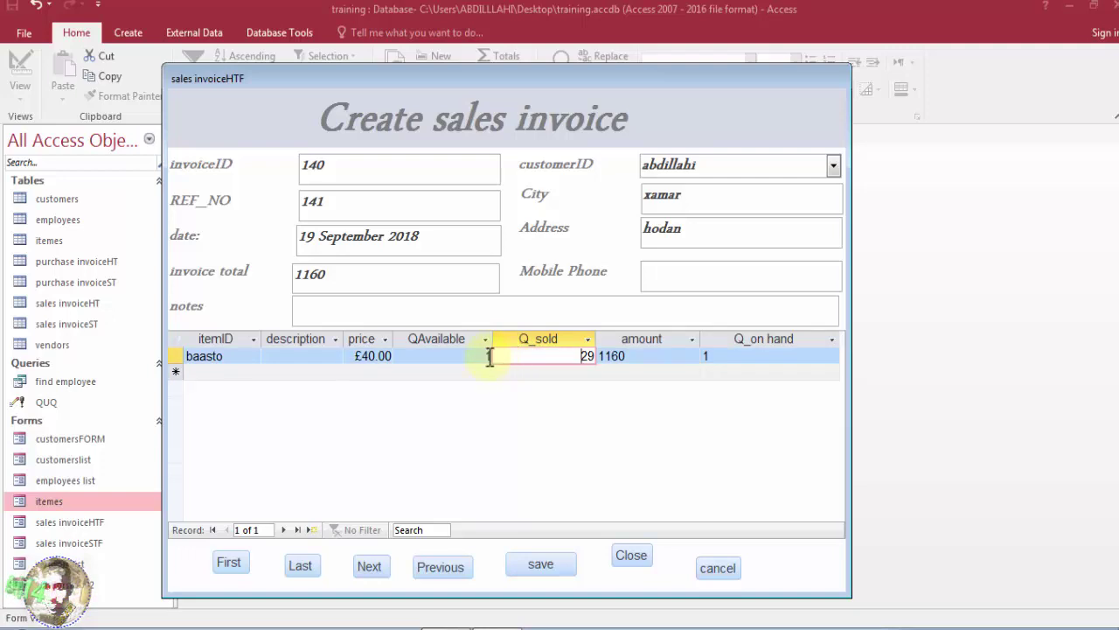
{"action": "left_click", "coordinate": [477, 356]}
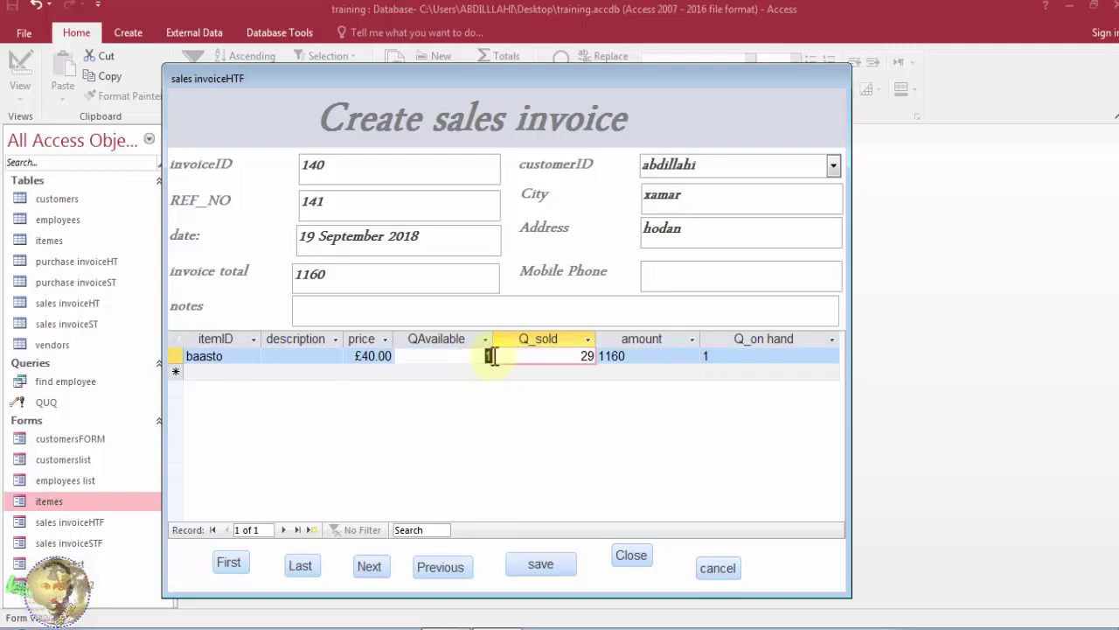
{"action": "double_click", "coordinate": [479, 355]}
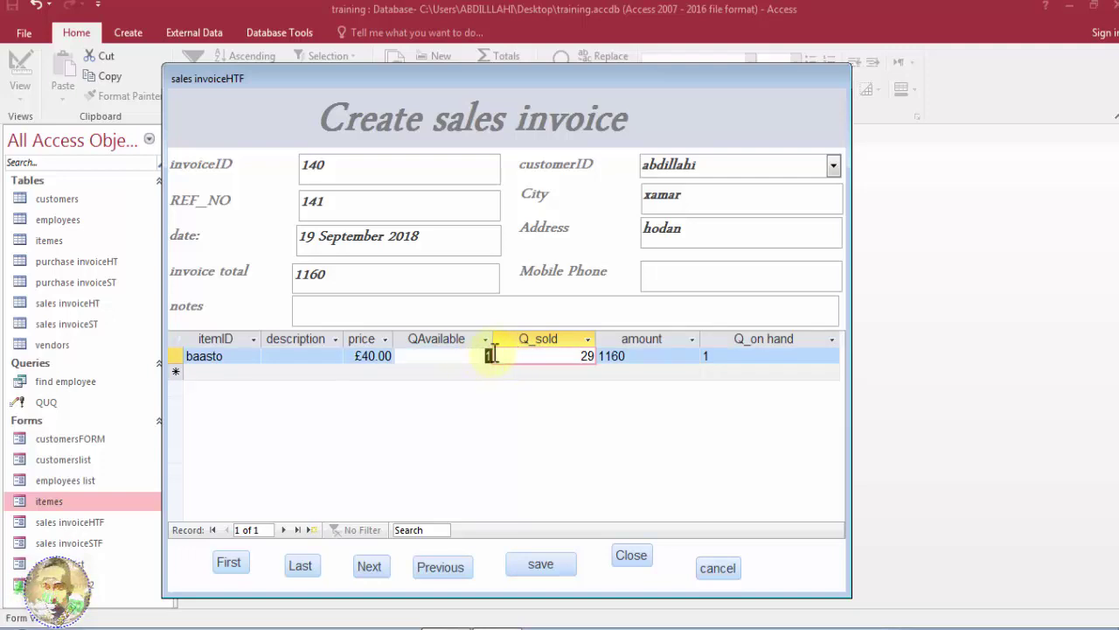
{"action": "double_click", "coordinate": [490, 355]}
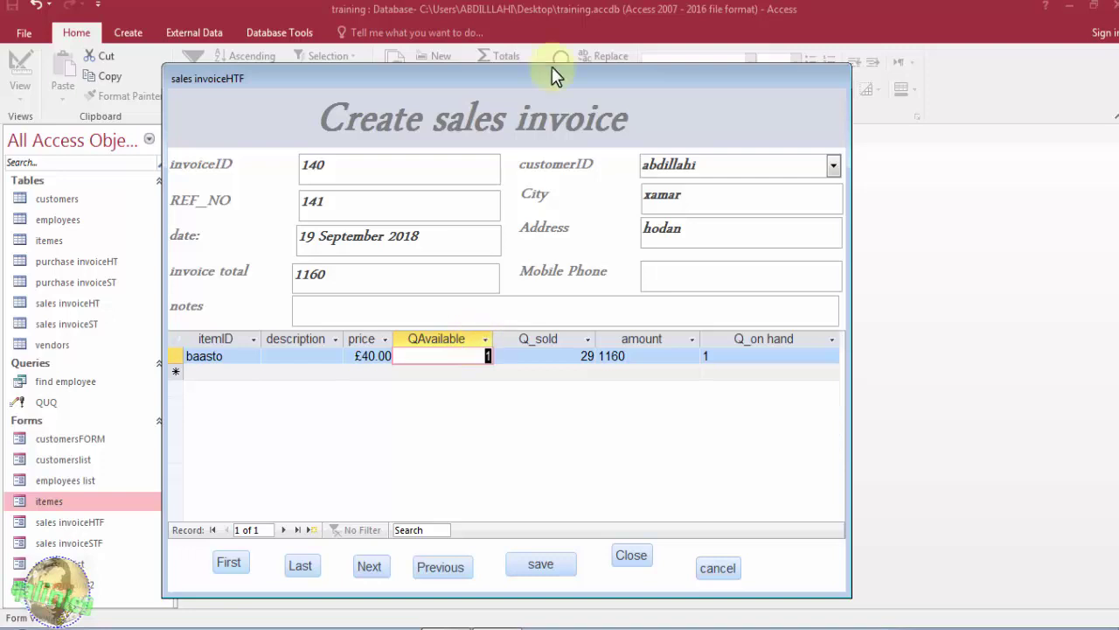
Return the form to Design View and set the Enabled property of the subform's QAvailable text box to No
{"action": "right_click", "coordinate": [558, 91]}
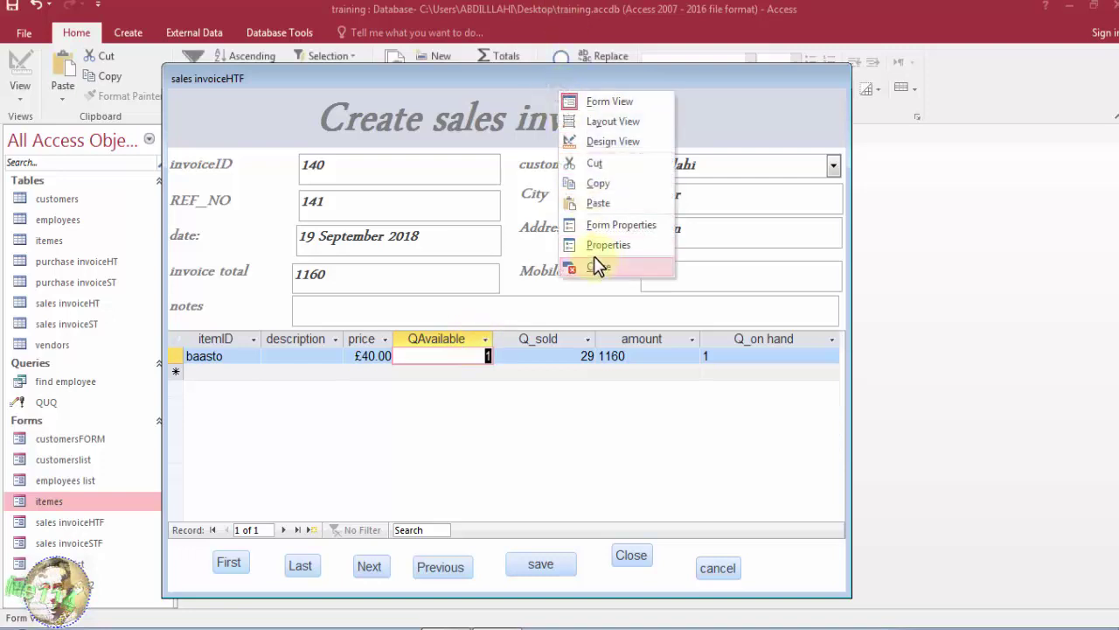
{"action": "left_click", "coordinate": [590, 143]}
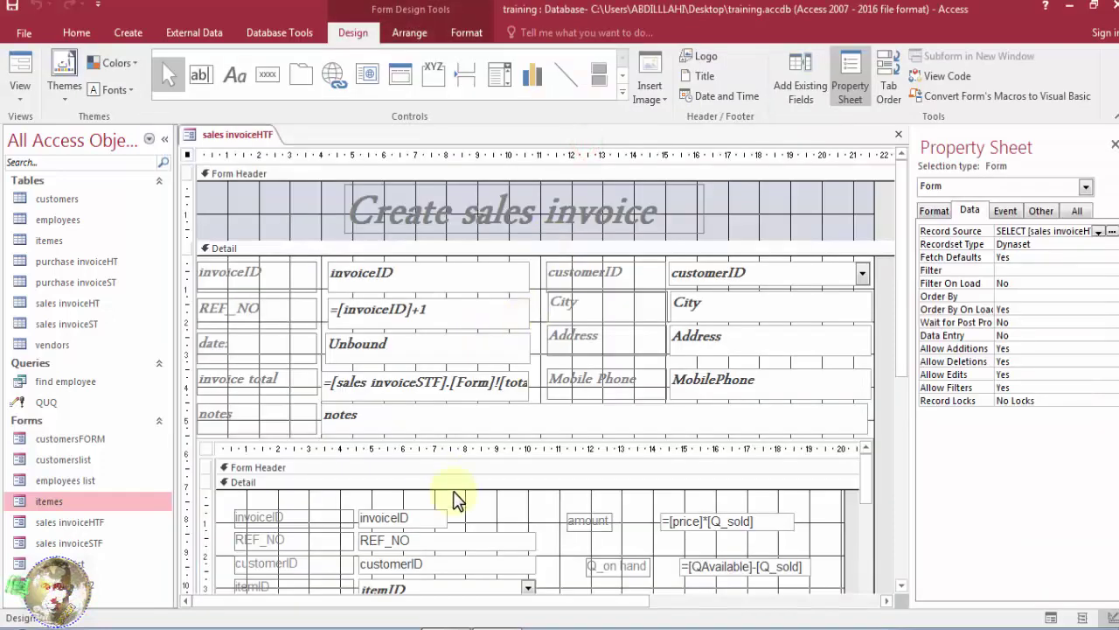
{"action": "left_click_drag", "start_coordinate": [900, 287], "coordinate": [900, 362]}
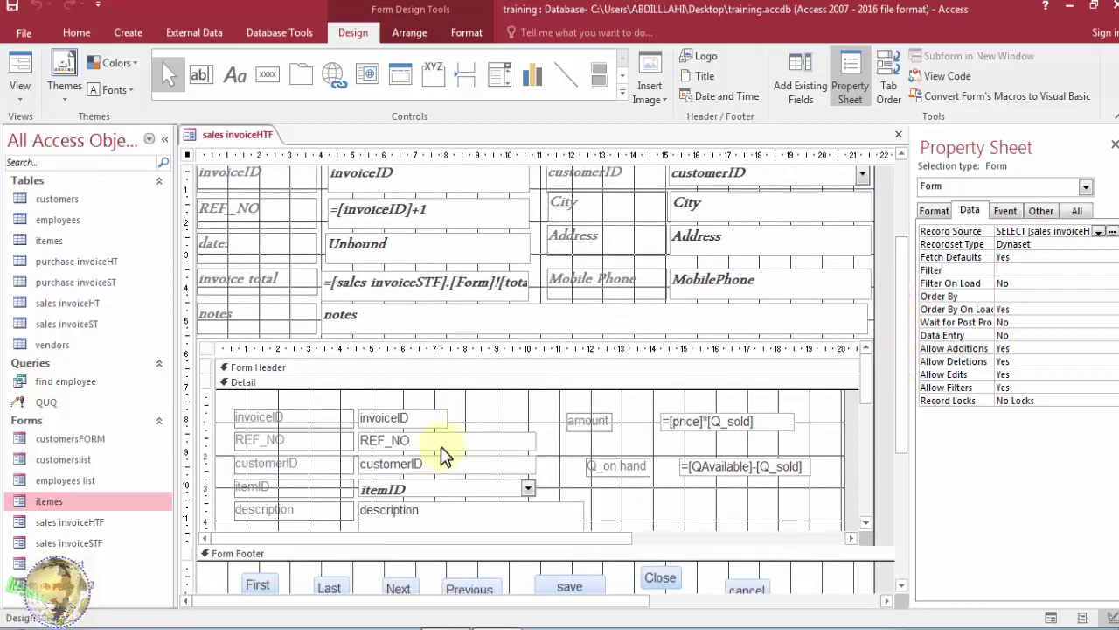
{"action": "left_click_drag", "start_coordinate": [867, 396], "coordinate": [862, 454]}
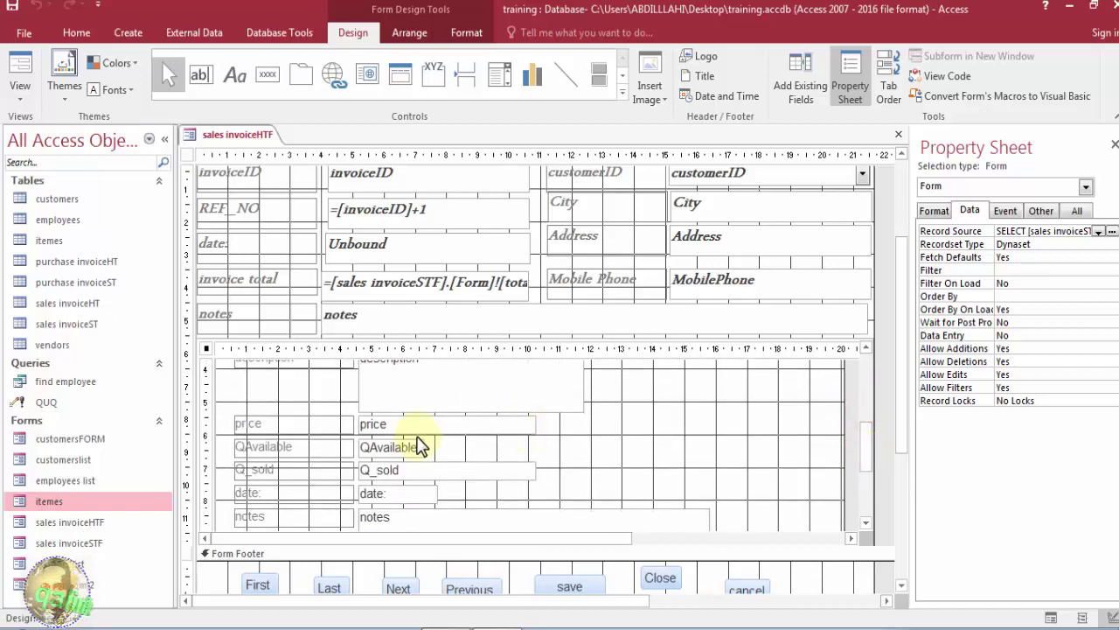
{"action": "left_click", "coordinate": [409, 448]}
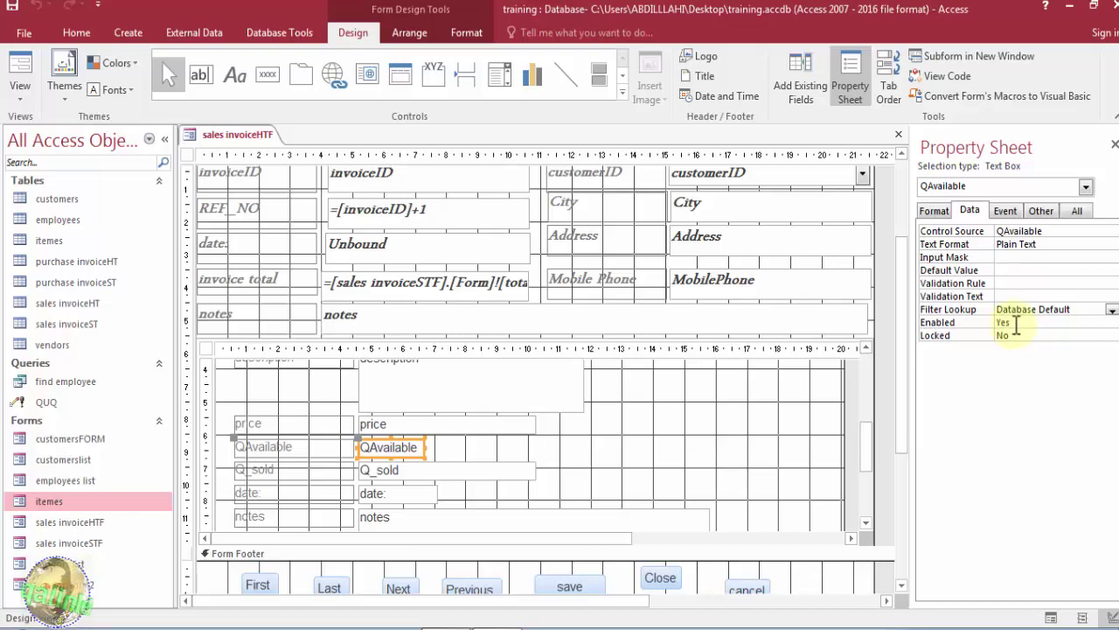
{"action": "double_click", "coordinate": [1014, 323]}
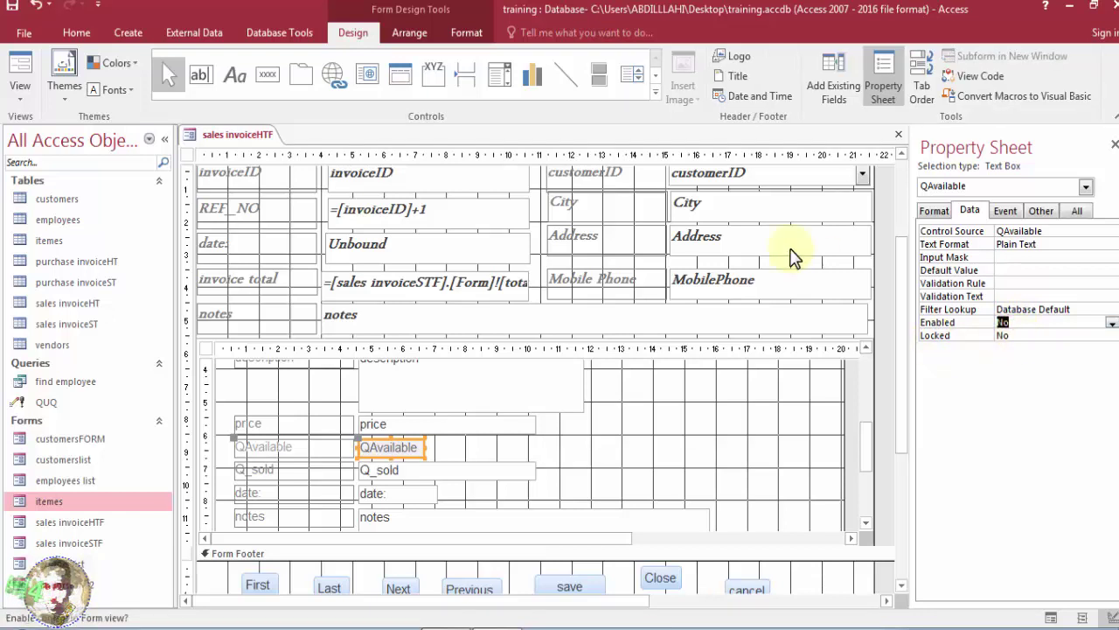
Show the form in Form View and check whether the QAvailable cell of the new line can be entered
{"action": "left_click", "coordinate": [26, 65]}
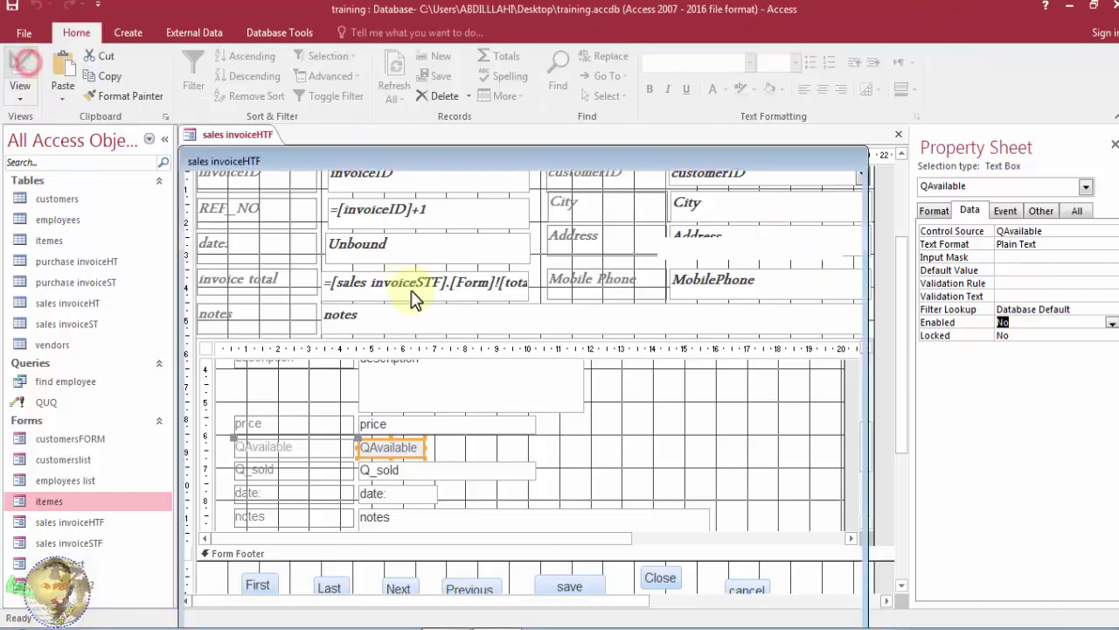
{"action": "left_click", "coordinate": [575, 437]}
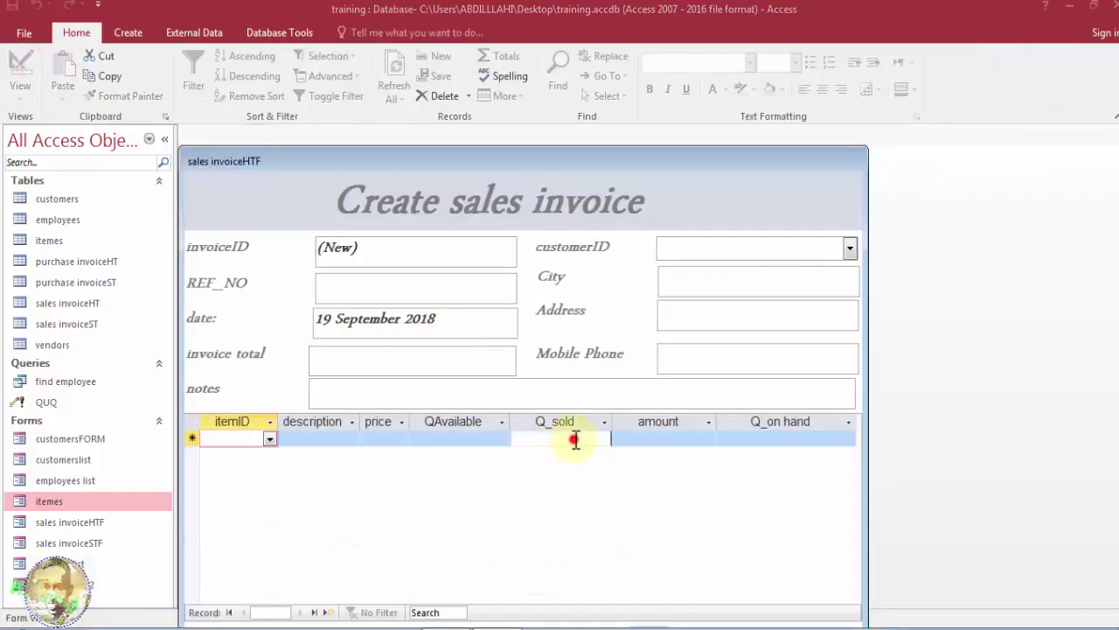
{"action": "left_click", "coordinate": [441, 436]}
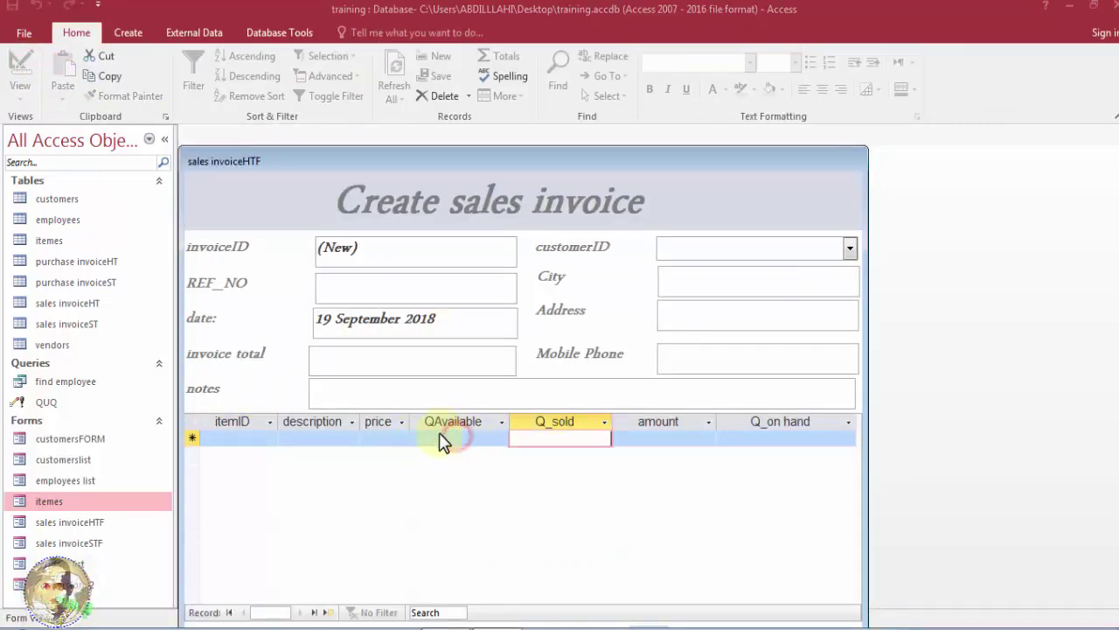
Switch back to Design View and set the Locked property of the subform's QAvailable text box to Yes
{"action": "right_click", "coordinate": [390, 154]}
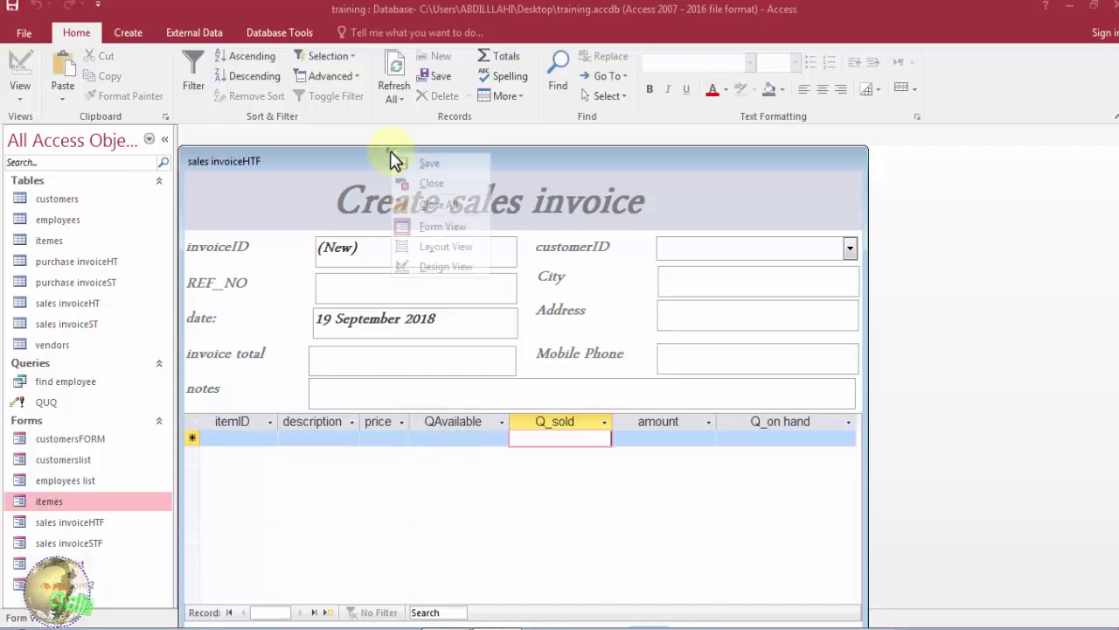
{"action": "left_click", "coordinate": [431, 265]}
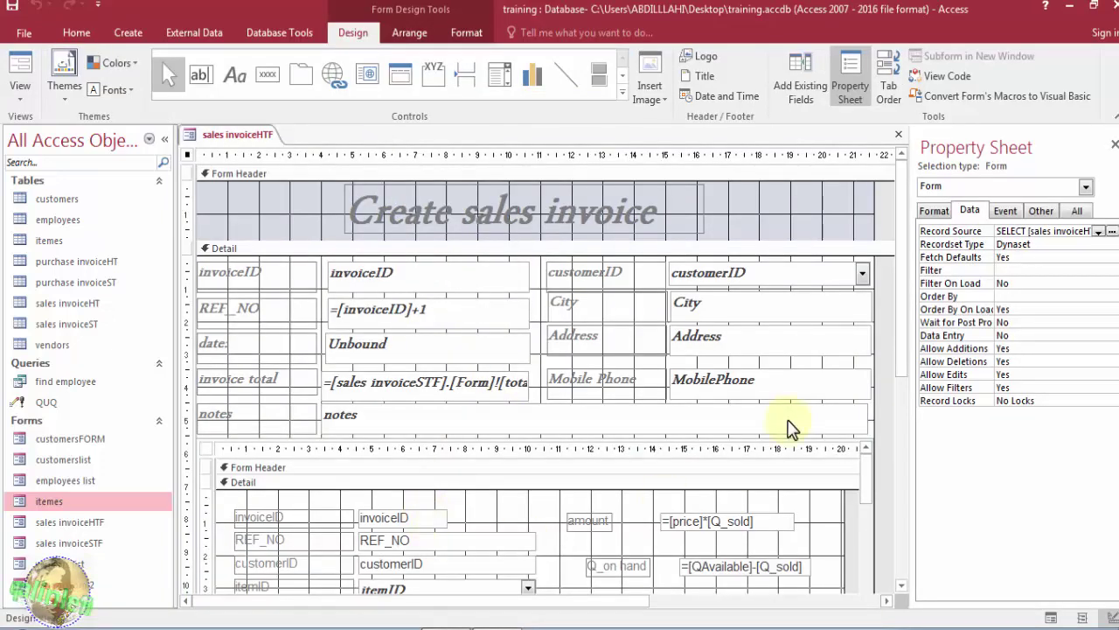
{"action": "left_click", "coordinate": [867, 529]}
{"action": "scroll", "coordinate": [865, 538], "scroll_direction": "down", "scroll_amount": 3}
{"action": "left_click", "coordinate": [387, 539]}
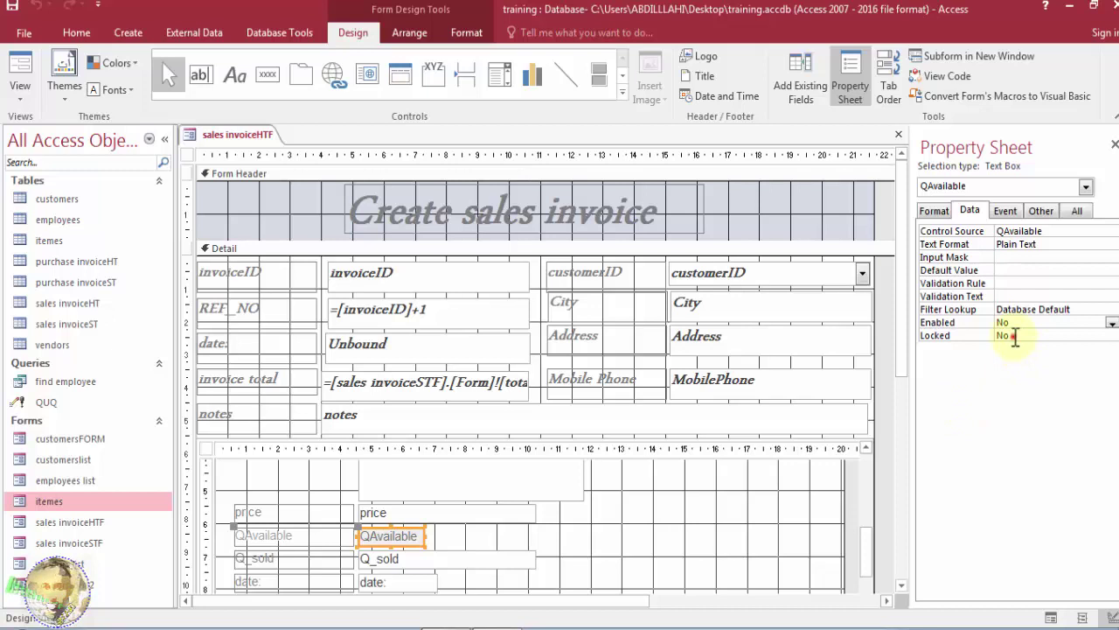
{"action": "double_click", "coordinate": [1017, 336]}
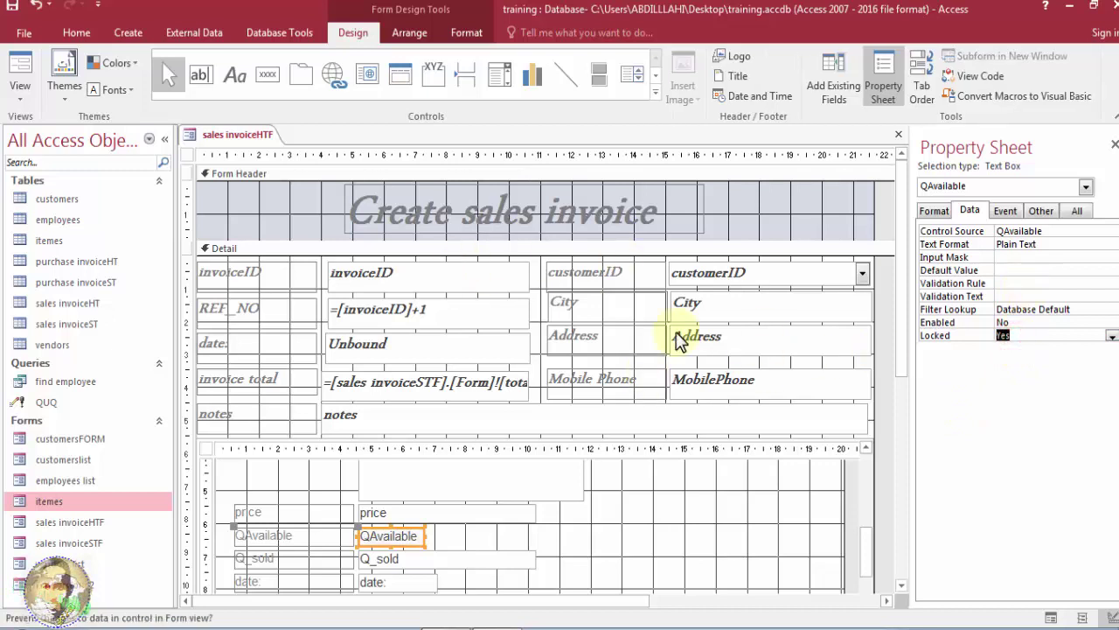
Show the form in Form View, select the third listed customer for a new invoice, and add a bariis item line
{"action": "left_click", "coordinate": [17, 74]}
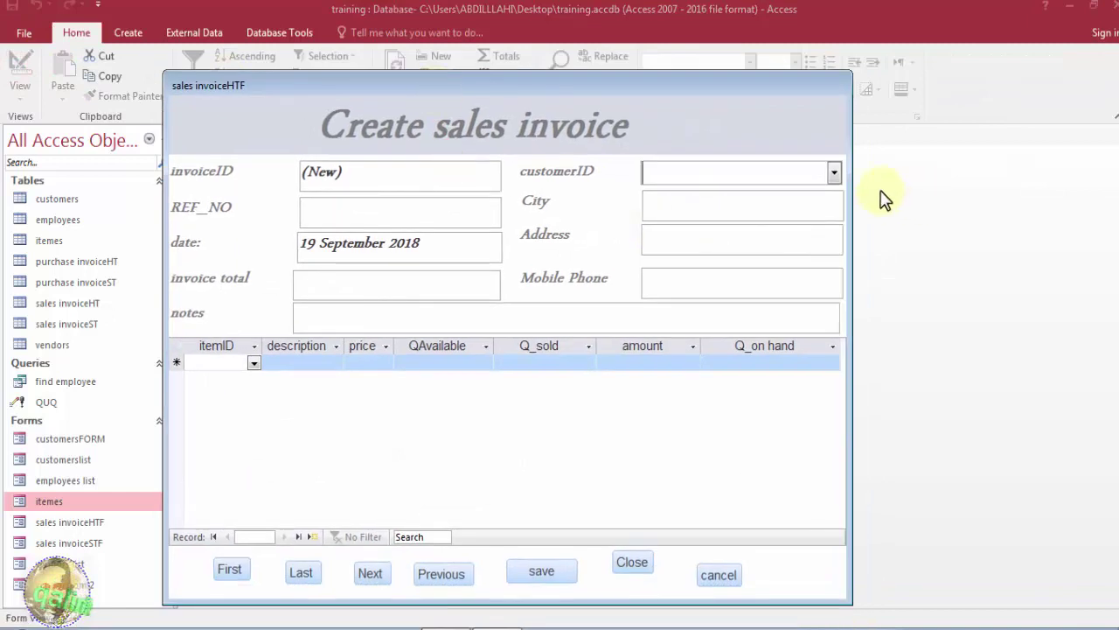
{"action": "left_click", "coordinate": [833, 172]}
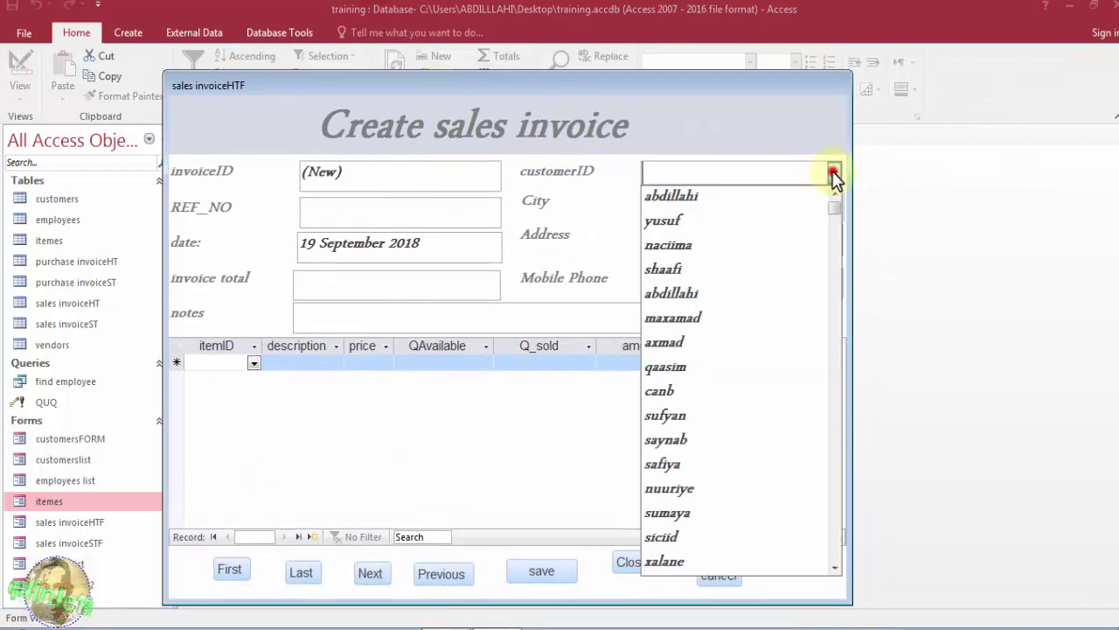
{"action": "left_click", "coordinate": [775, 249]}
{"action": "left_click", "coordinate": [253, 363]}
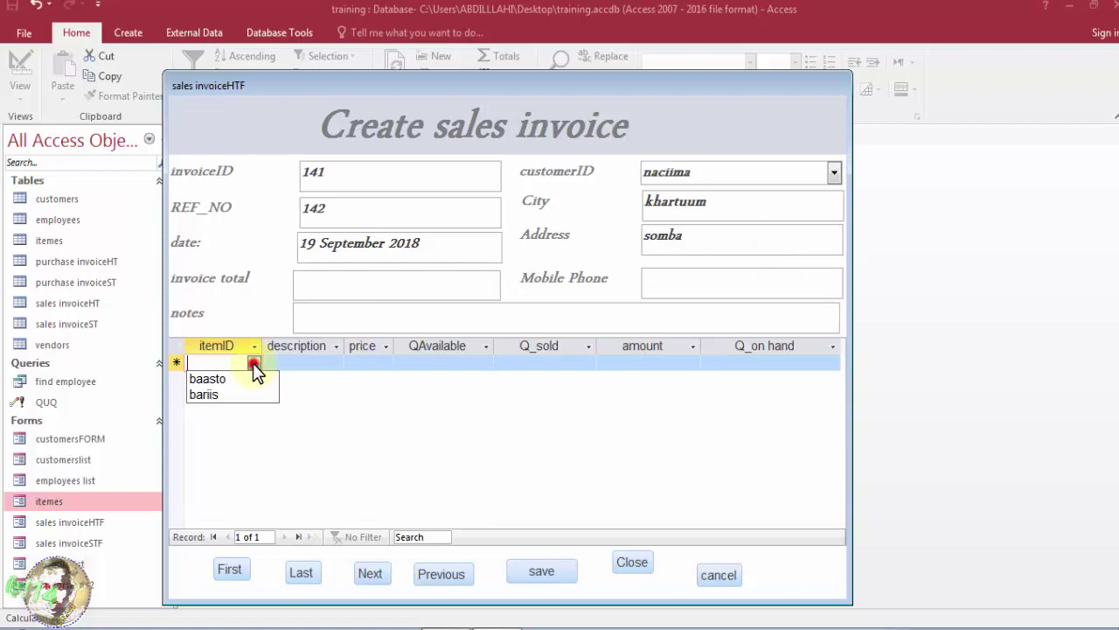
{"action": "left_click", "coordinate": [218, 398]}
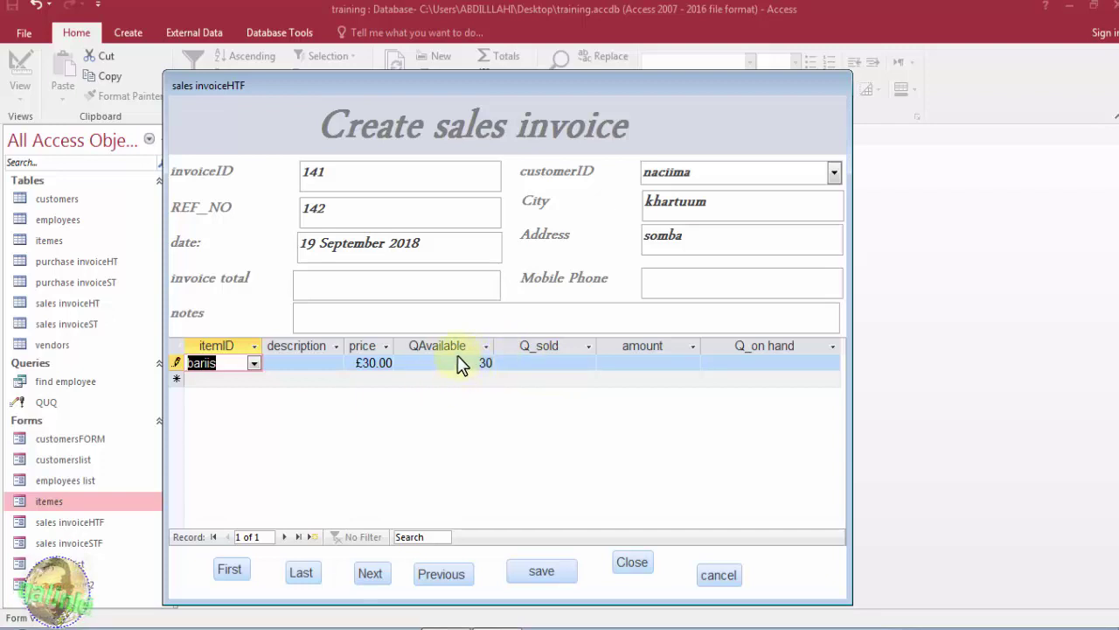
Check that the bariis line's Q_sold, amount and Q_on hand cells can be entered, set Q_sold to 20, and commit the line
{"action": "left_click", "coordinate": [556, 365]}
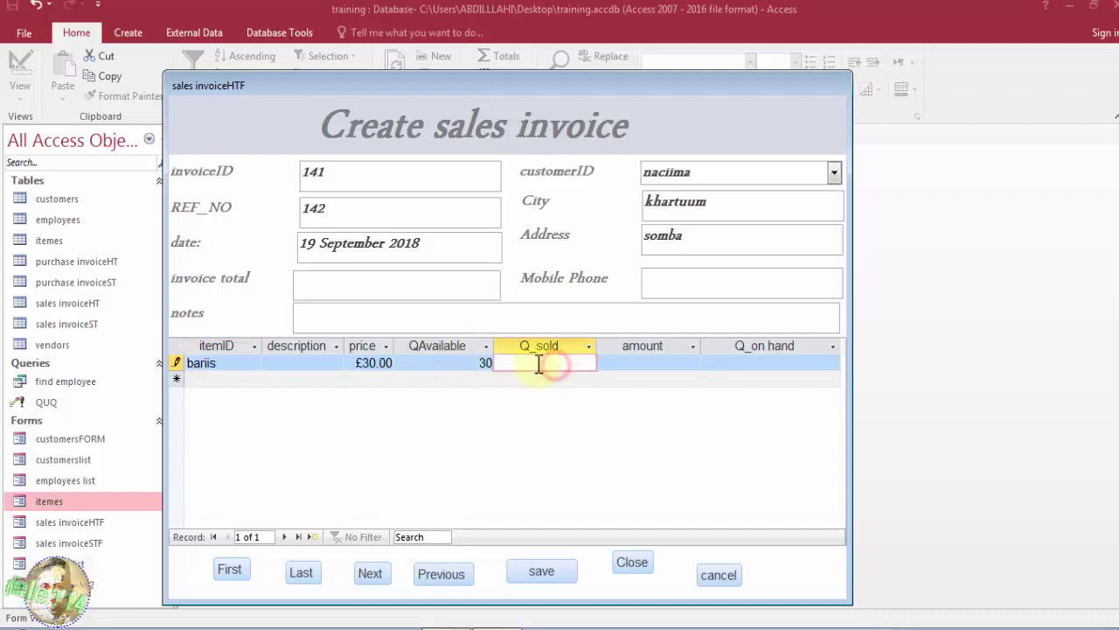
{"action": "left_click", "coordinate": [650, 362]}
{"action": "left_click", "coordinate": [756, 366]}
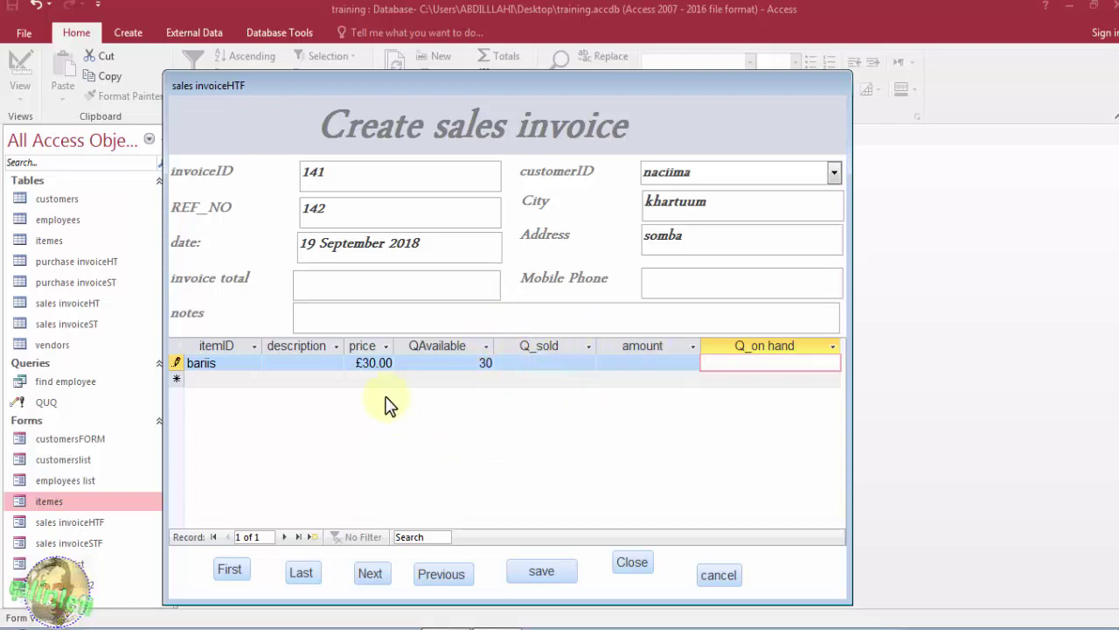
{"action": "left_click", "coordinate": [546, 364]}
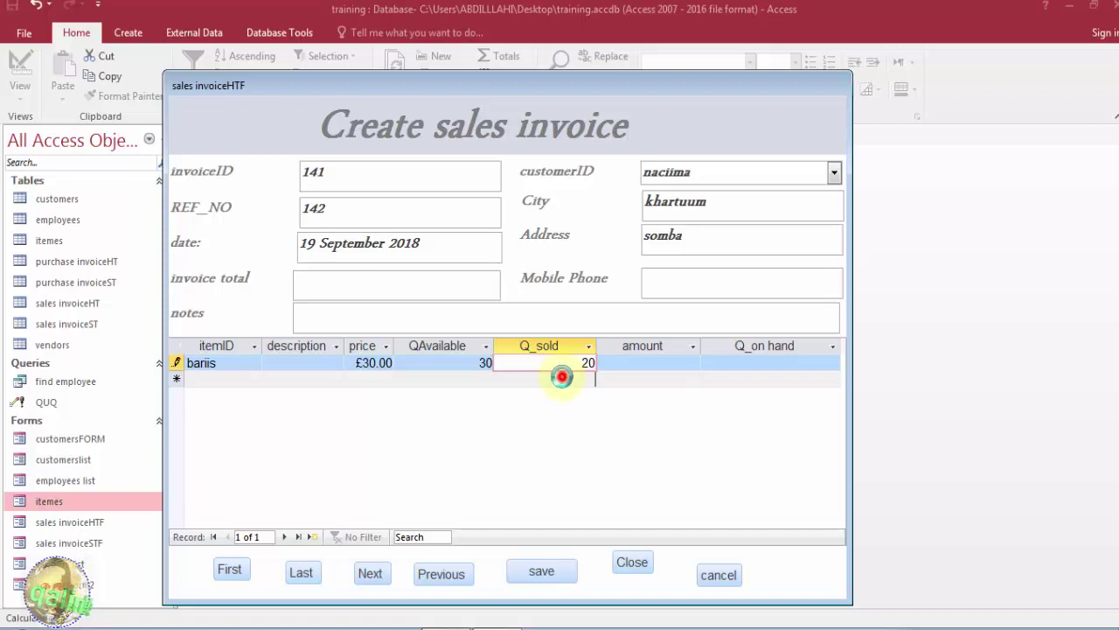
{"action": "left_click", "coordinate": [562, 376]}
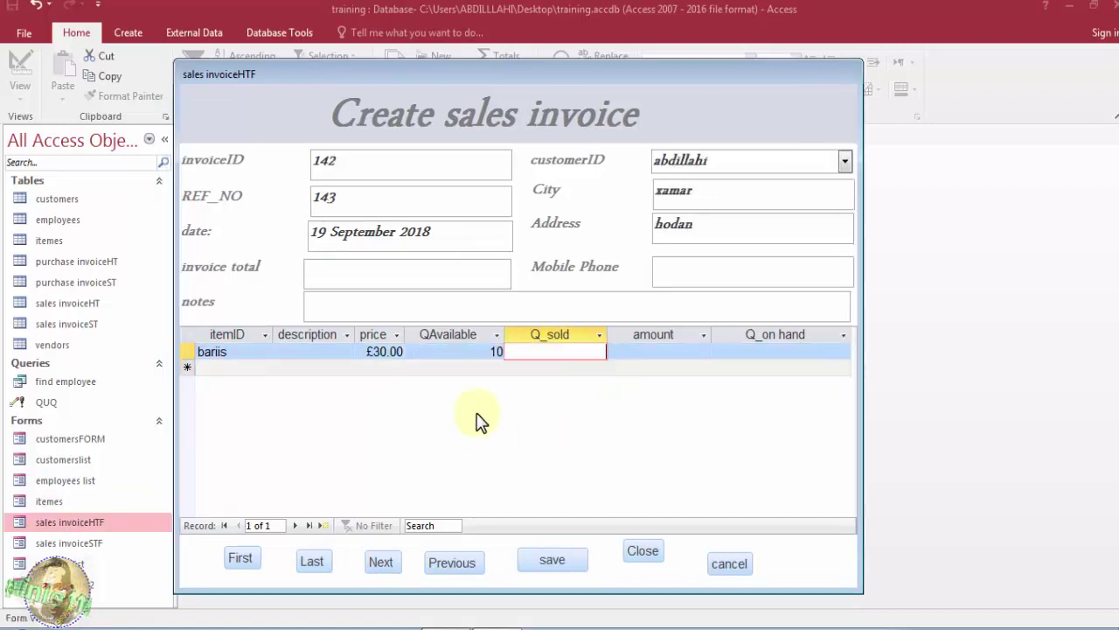